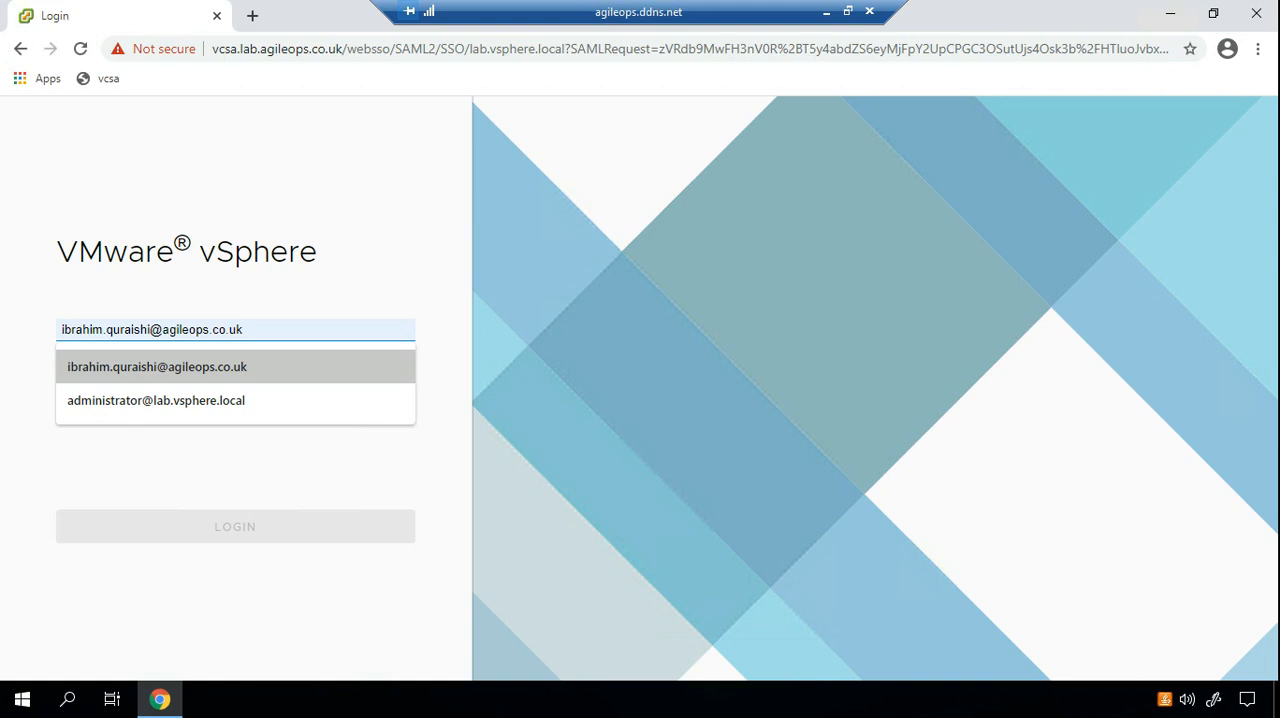
# Enter the account password for the prefilled user name and log in to the vSphere Client.
pyautogui.press('Tab')
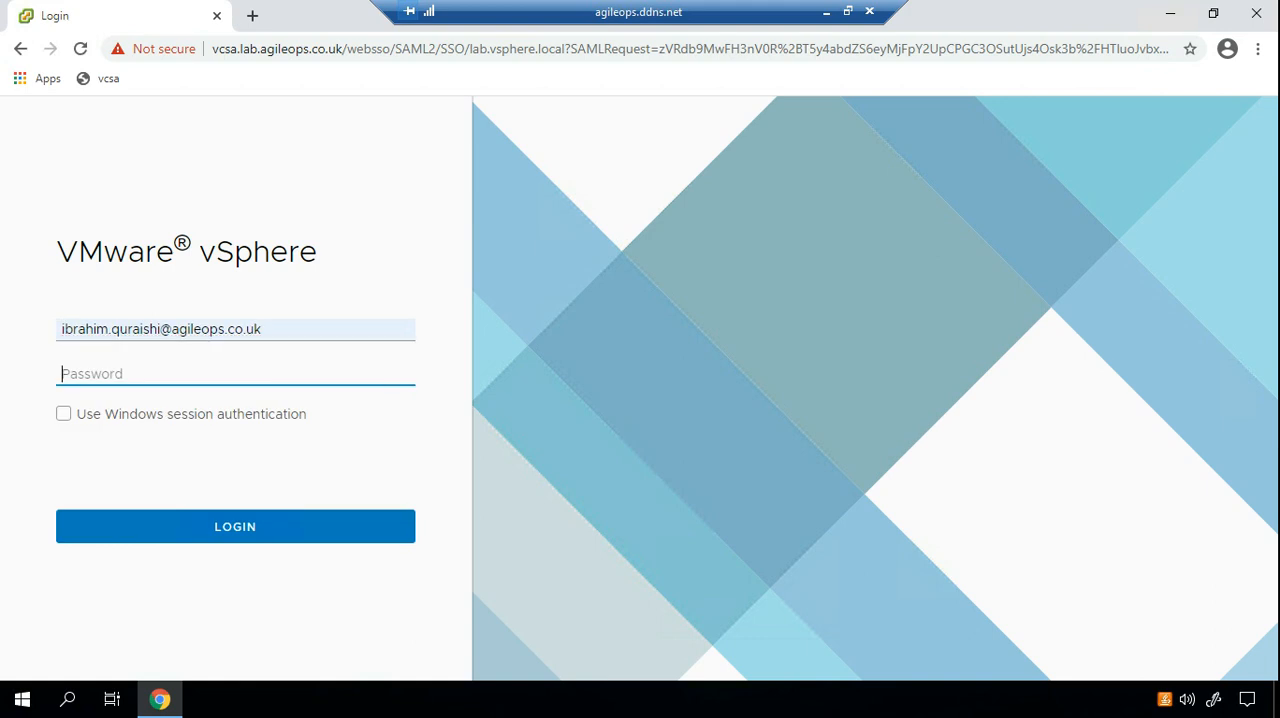
pyautogui.write('*********')
pyautogui.press('Return')
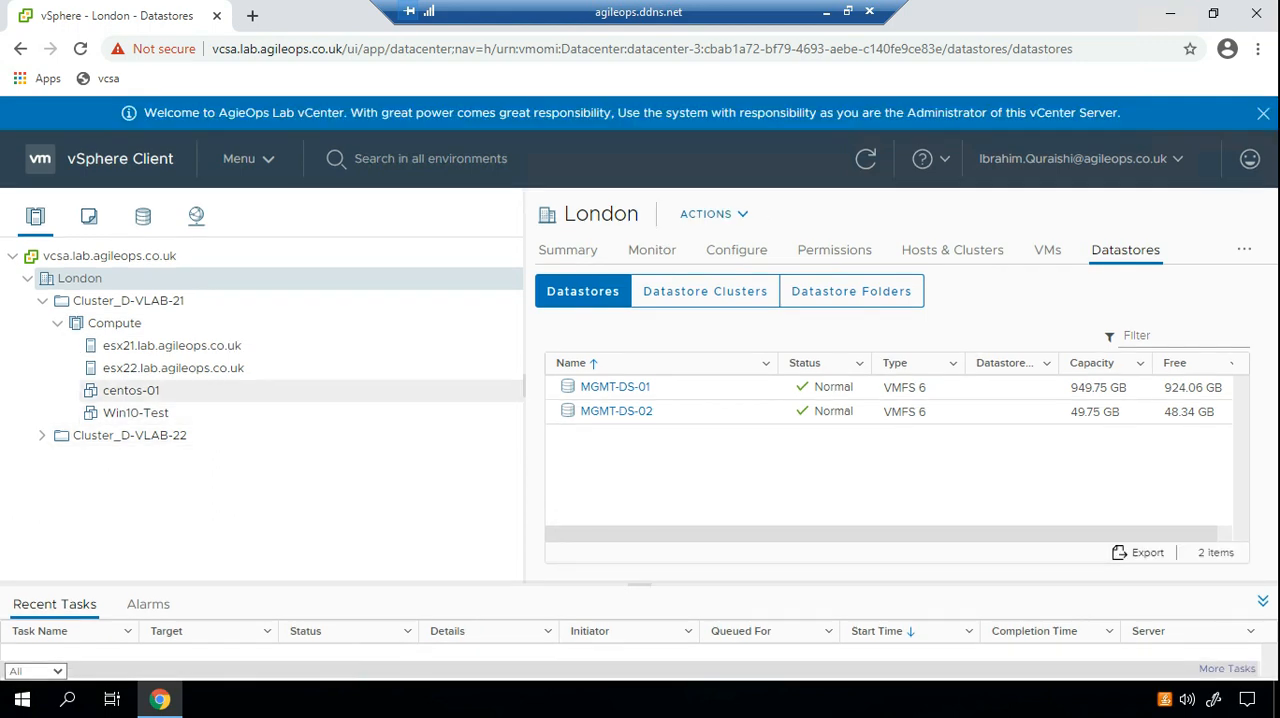
# Open the centos-01 virtual machine's datastore MGMT-DS-01 and browse to its centos-01 file folder.
pyautogui.click(131, 391)
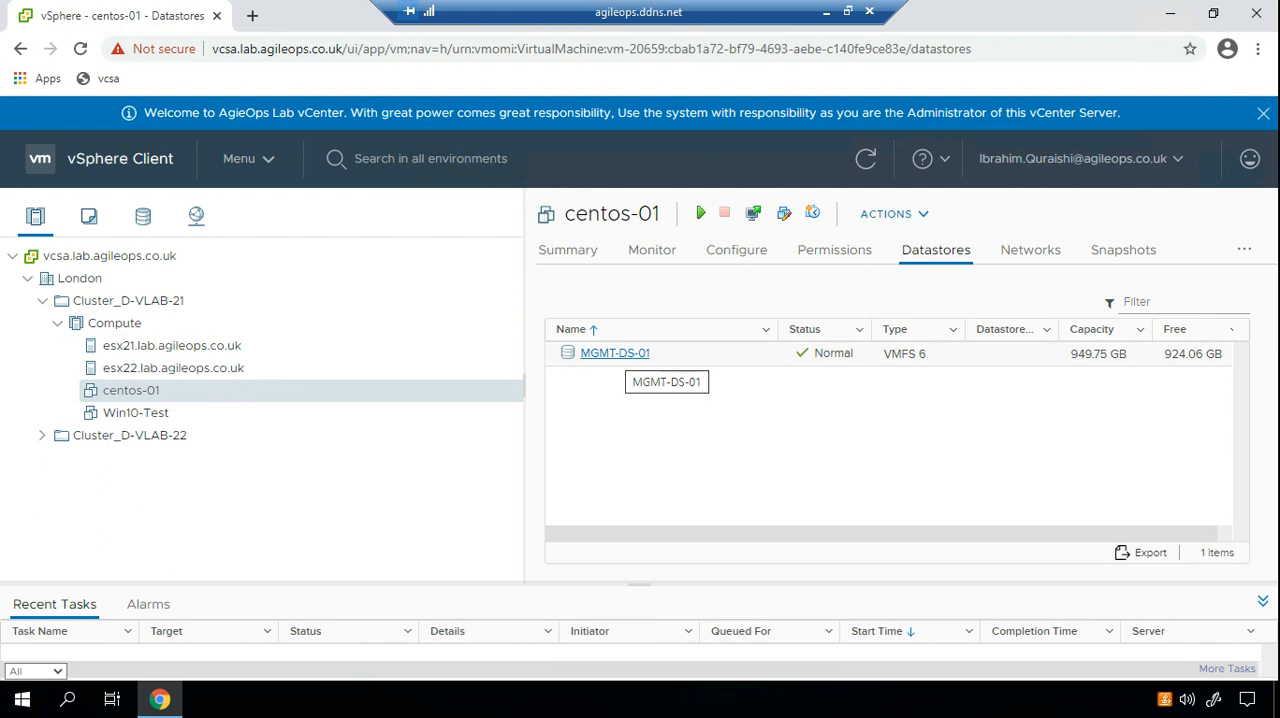
pyautogui.click(615, 353)
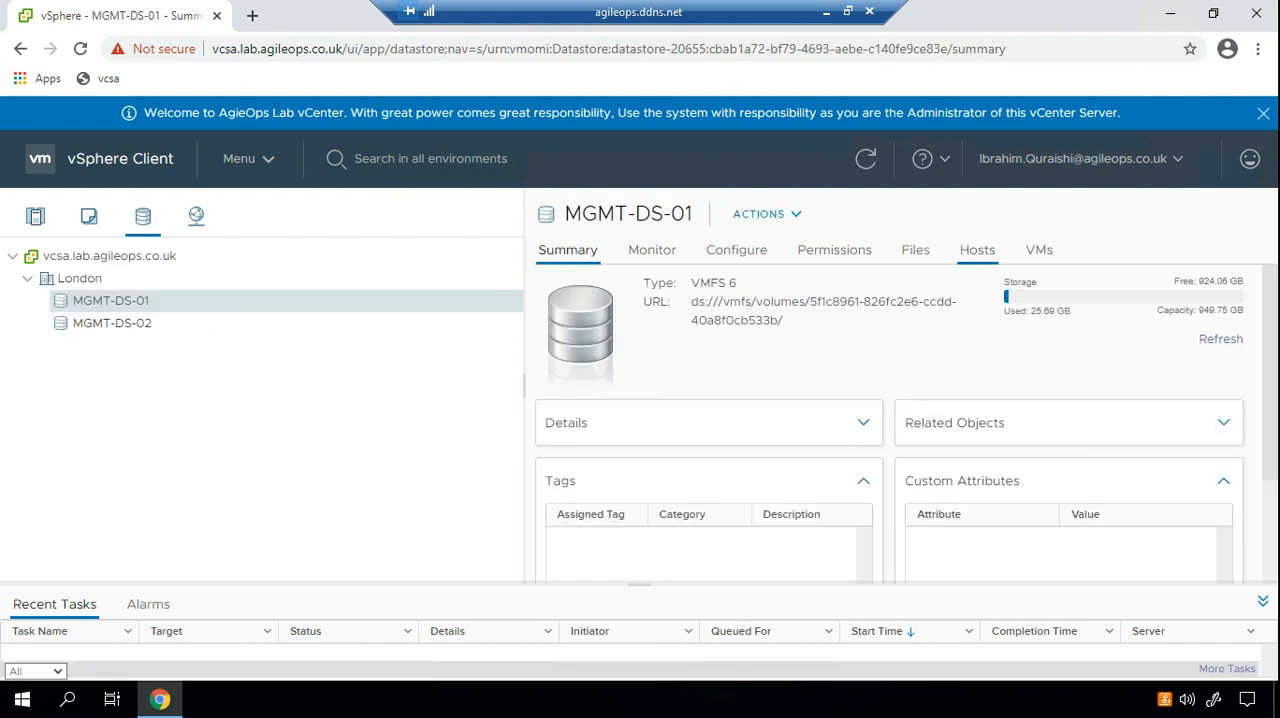
pyautogui.click(915, 250)
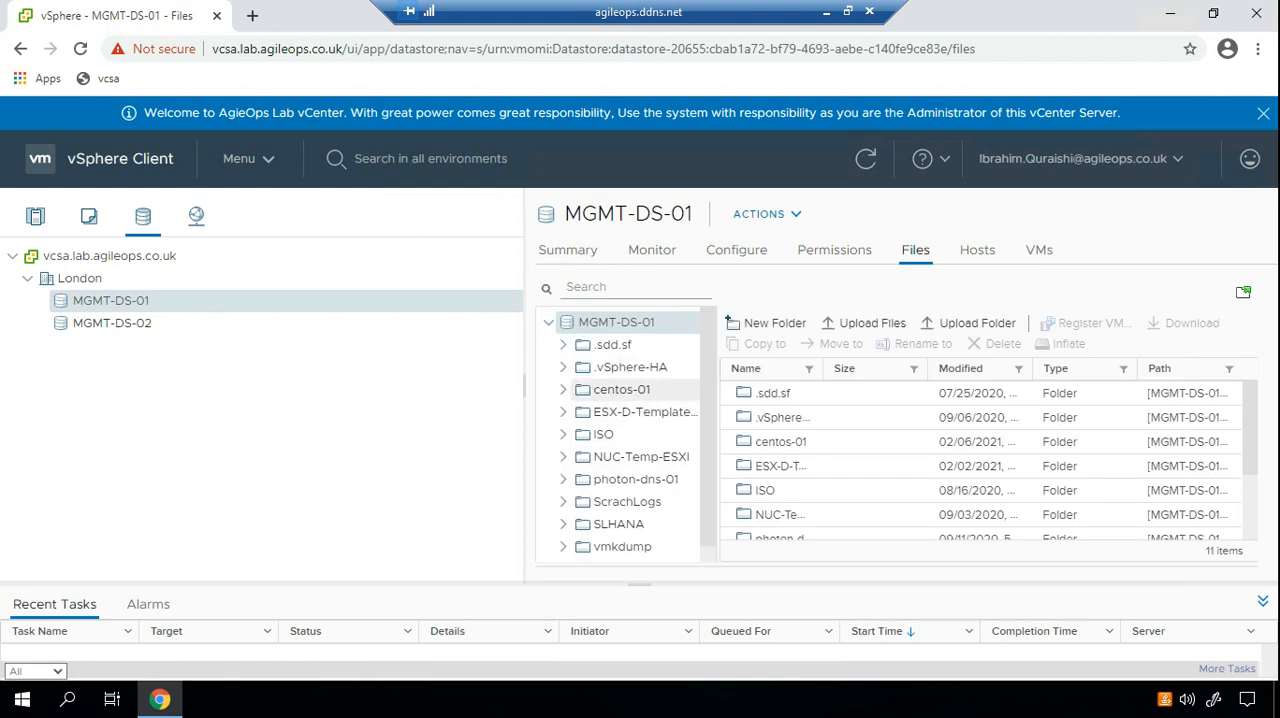
pyautogui.click(622, 390)
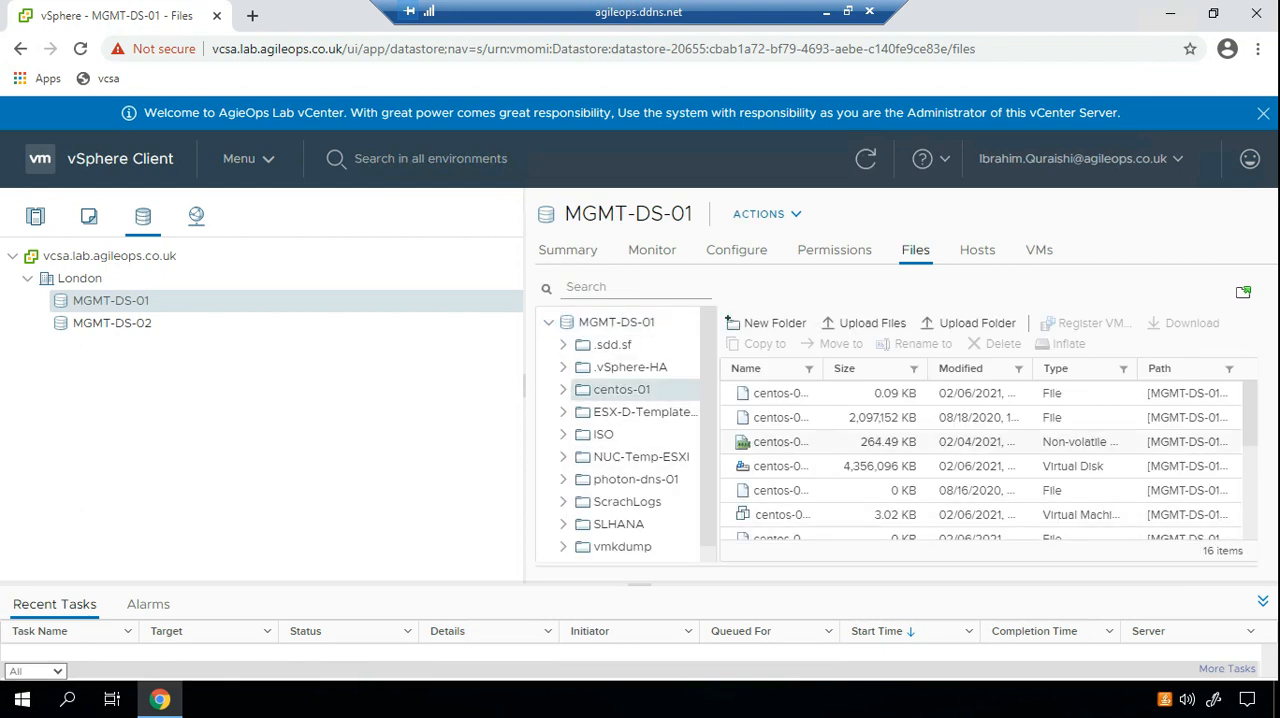
# Examine the centos-01 folder's file list, including the centos-01.vmx configuration file and the total item count.
pyautogui.scroll(-5, 985, 460)
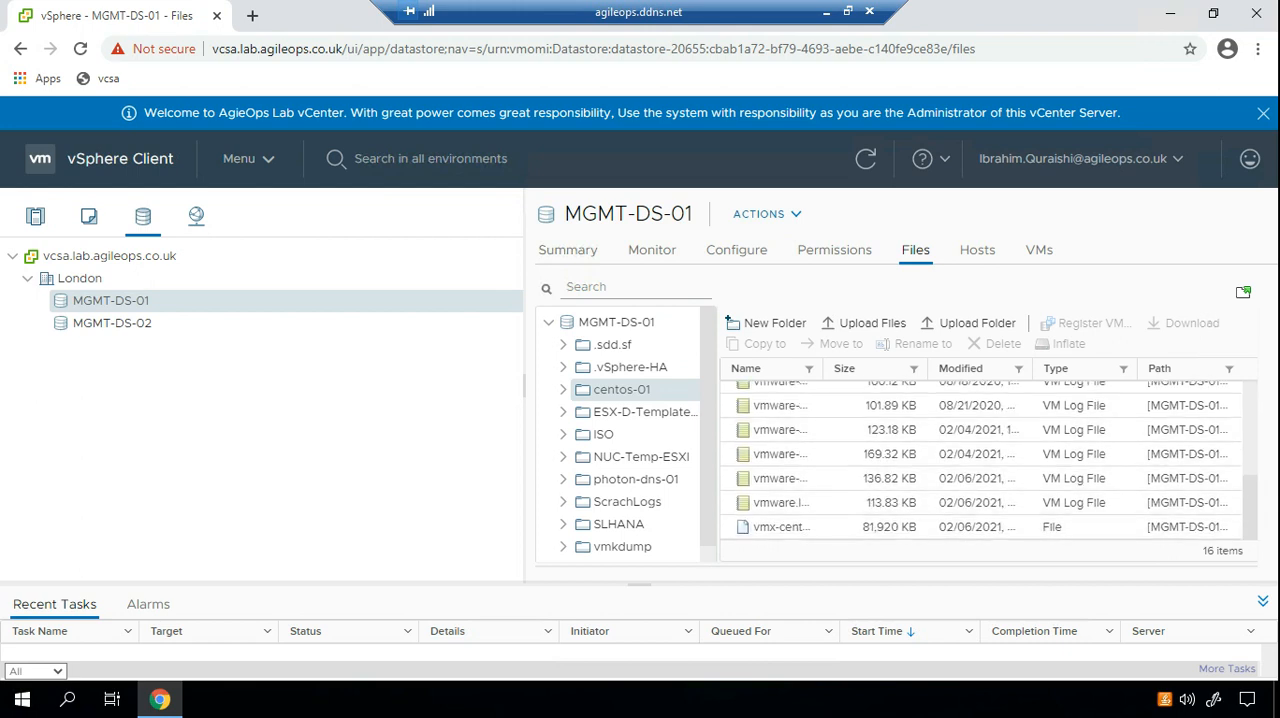
pyautogui.moveTo(524, 385); pyautogui.dragTo(188, 385)
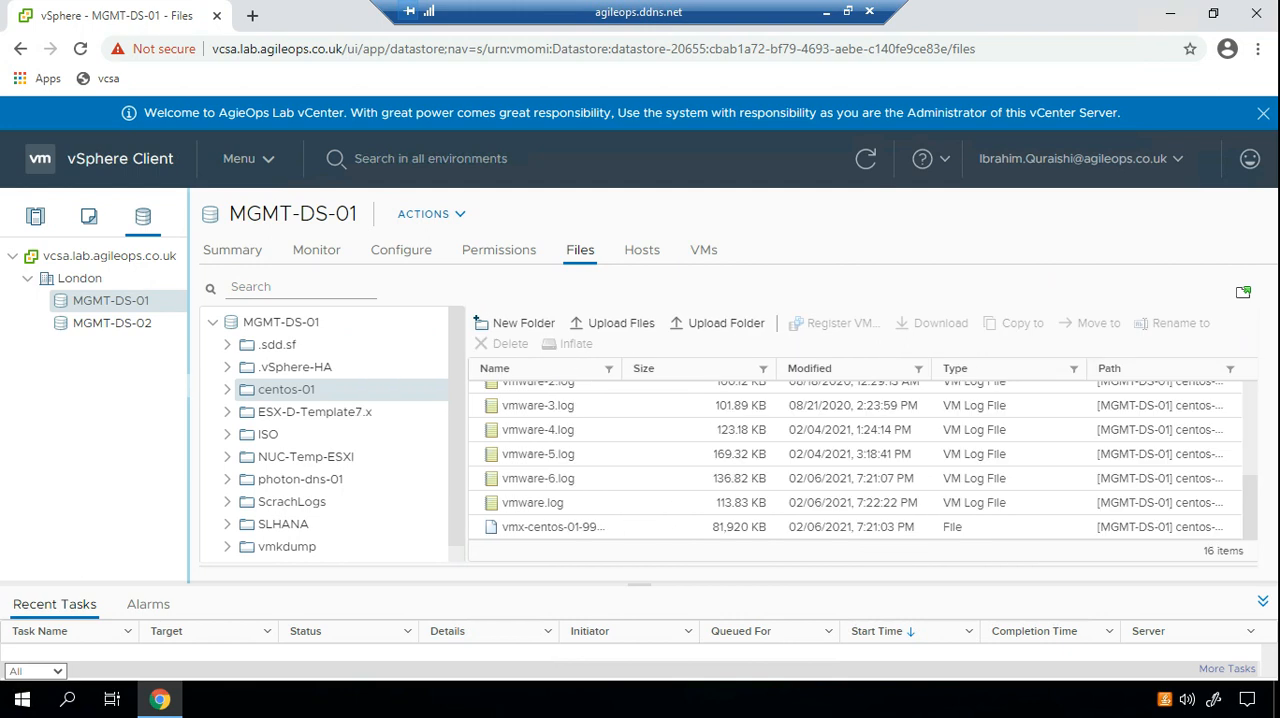
pyautogui.scroll(5, 863, 460)
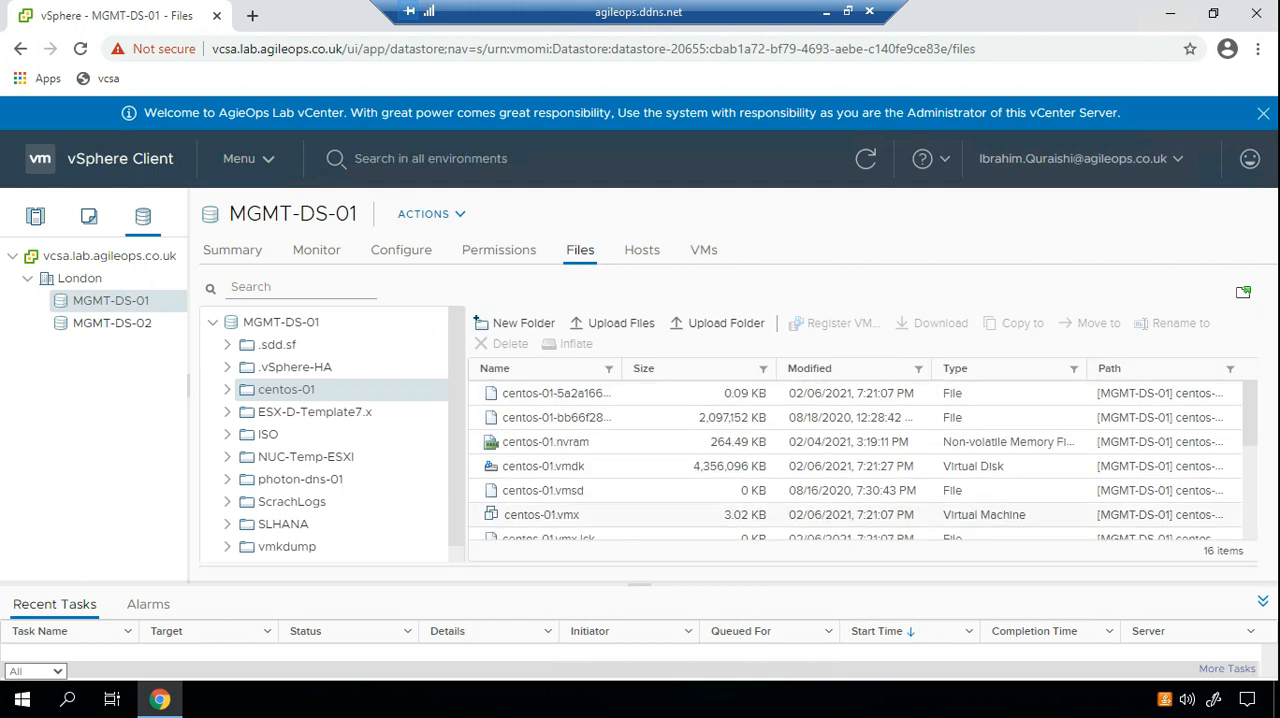
pyautogui.click(542, 515)
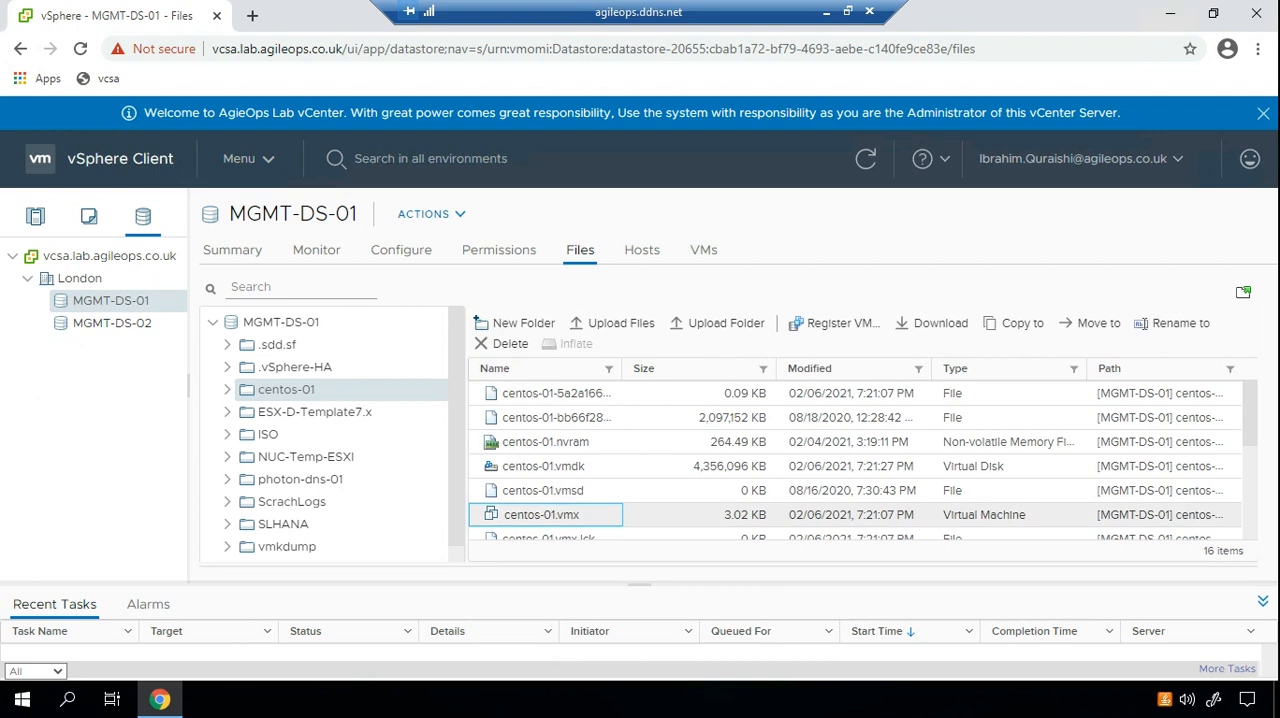
pyautogui.scroll(-2, 863, 460)
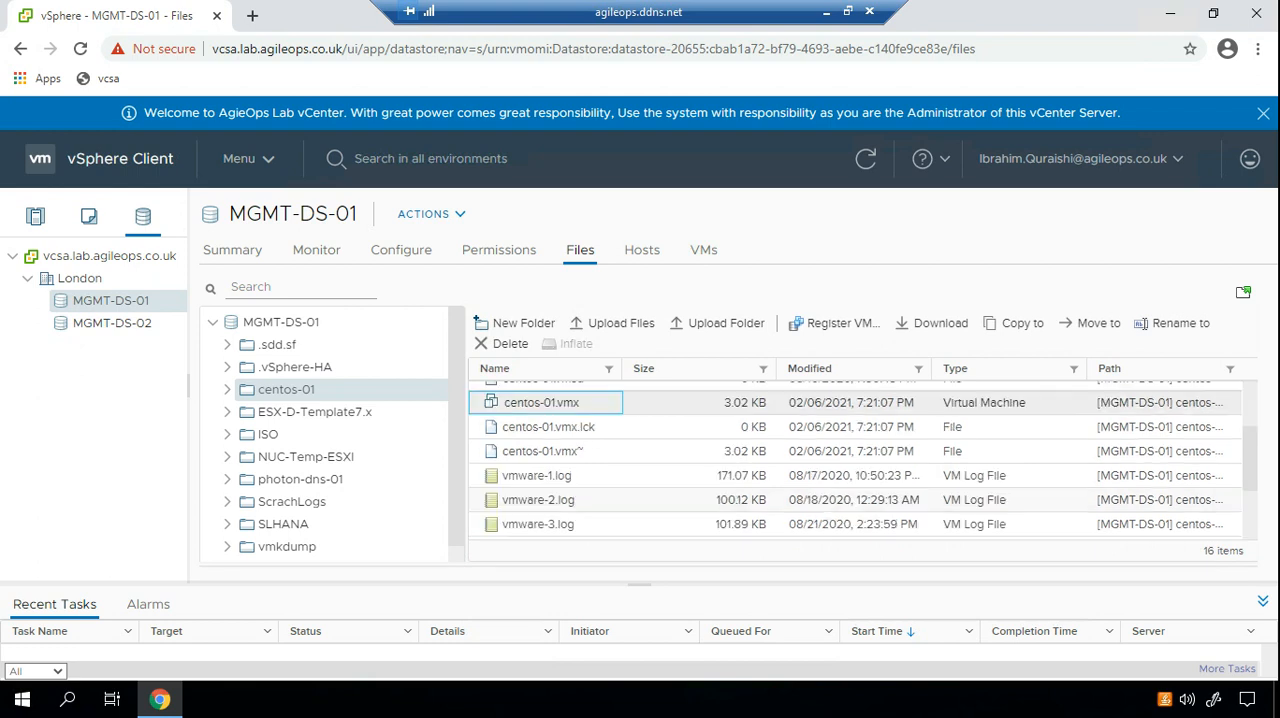
pyautogui.scroll(-2, 863, 460)
pyautogui.scroll(2, 863, 460)
pyautogui.moveTo(1204, 551); pyautogui.dragTo(1238, 551)
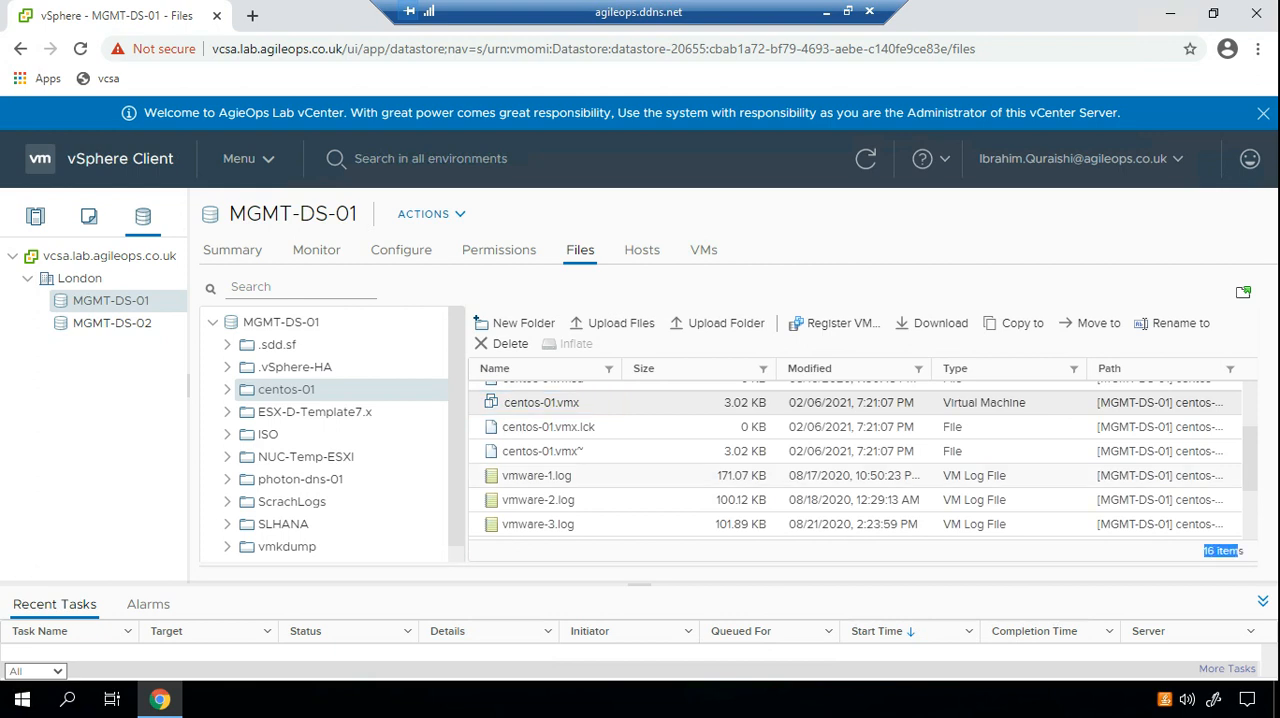
pyautogui.scroll(2, 863, 460)
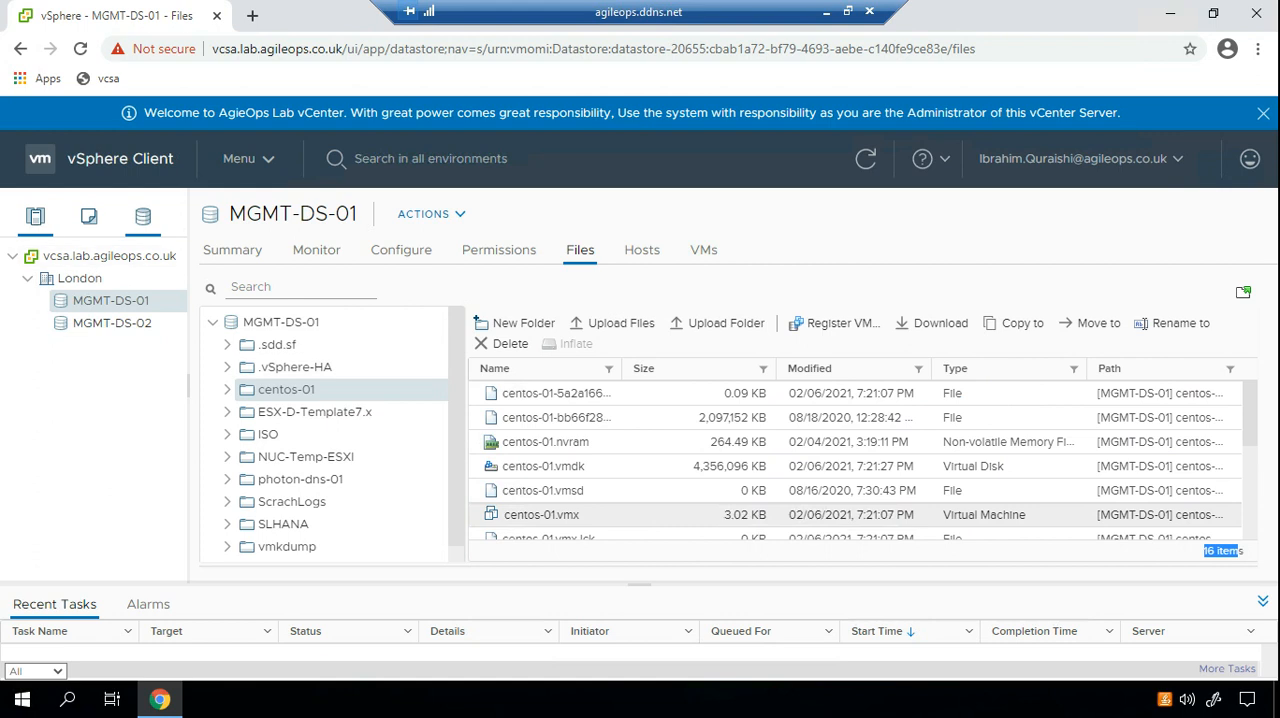
# Return to the centos-01 virtual machine, widen the inventory tree and check its place in the VMs and Templates inventory.
pyautogui.click(35, 216)
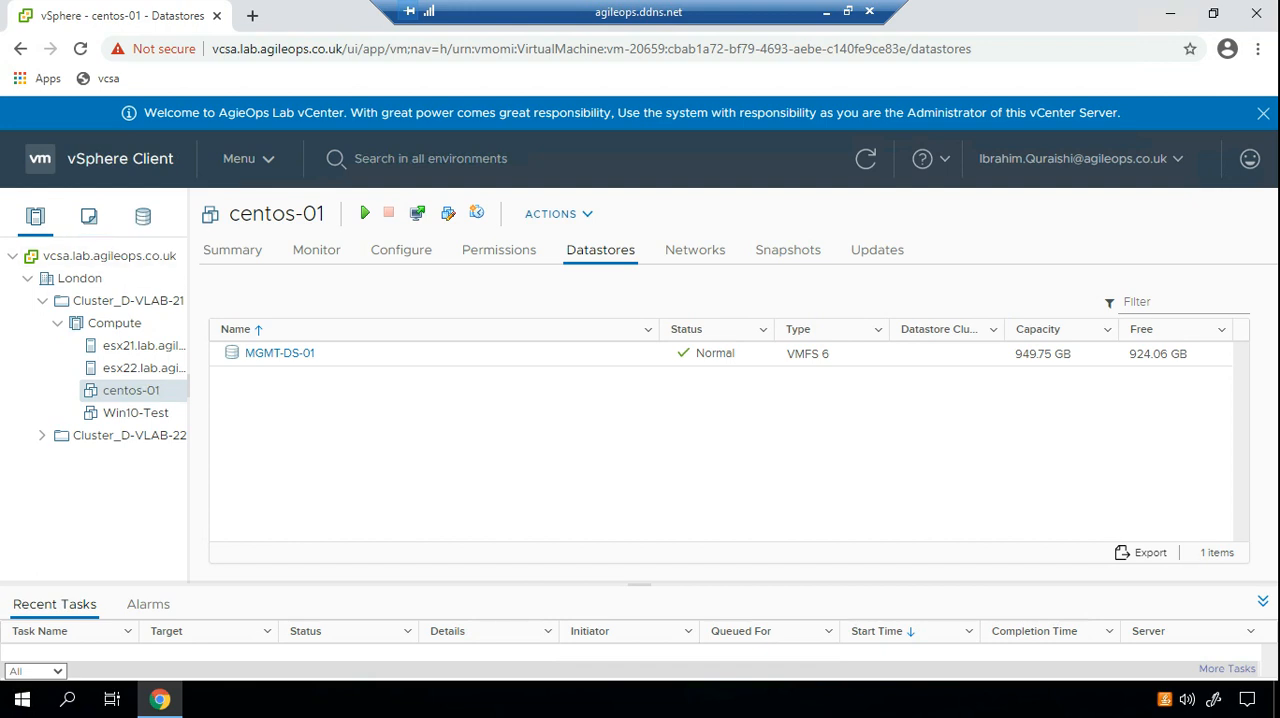
pyautogui.moveTo(188, 325); pyautogui.dragTo(276, 325)
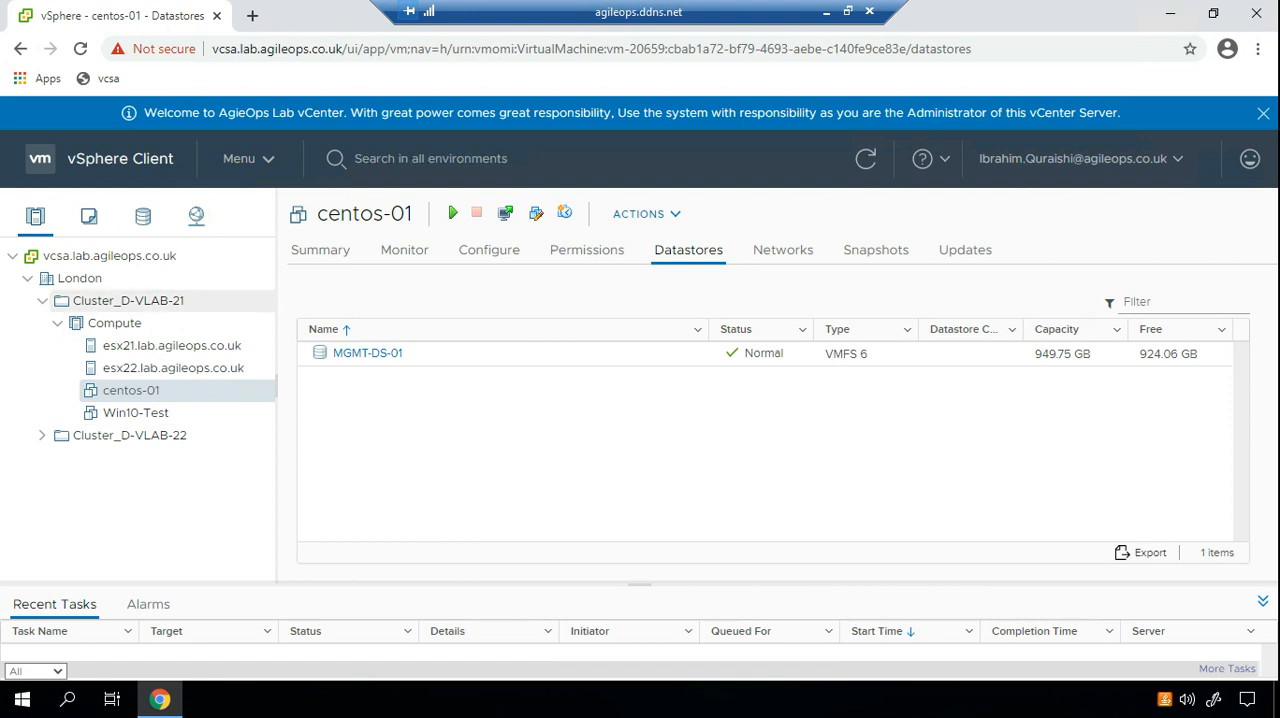
pyautogui.click(89, 216)
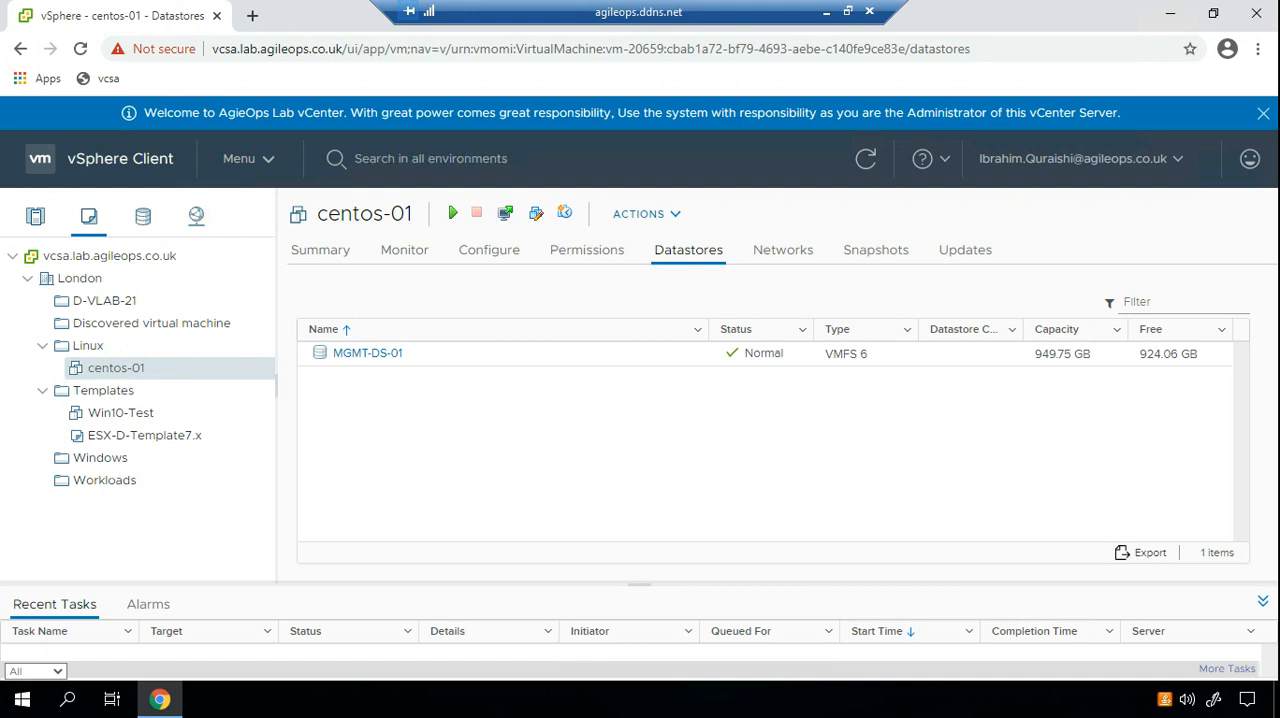
# Convert the centos-01 virtual machine under the Compute cluster to a template and confirm the conversion.
pyautogui.click(35, 216)
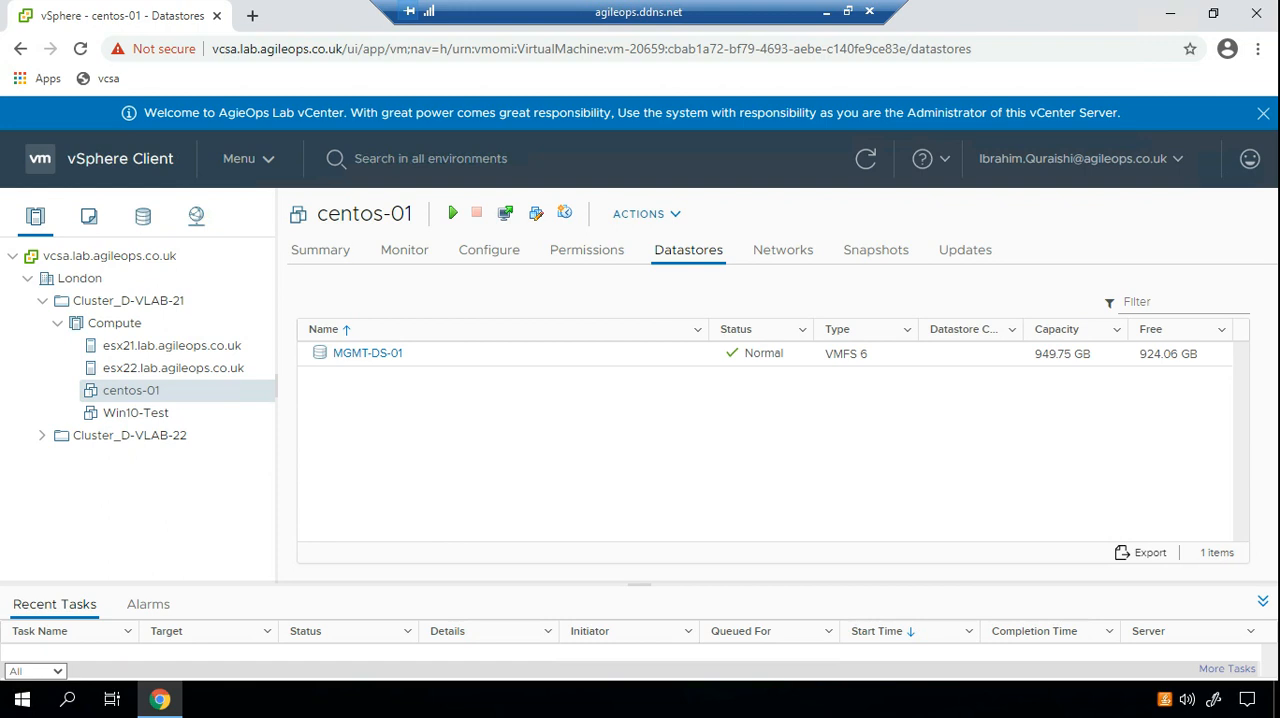
pyautogui.rightClick(141, 391)
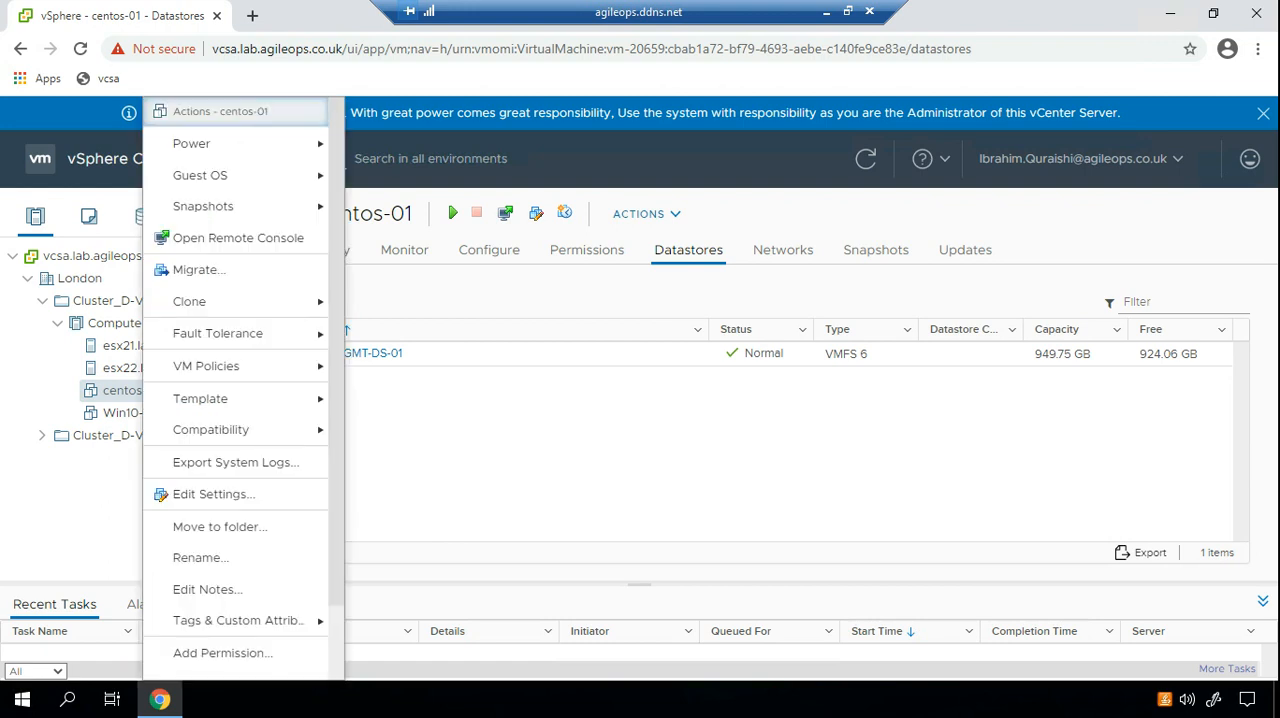
pyautogui.moveTo(250, 398)
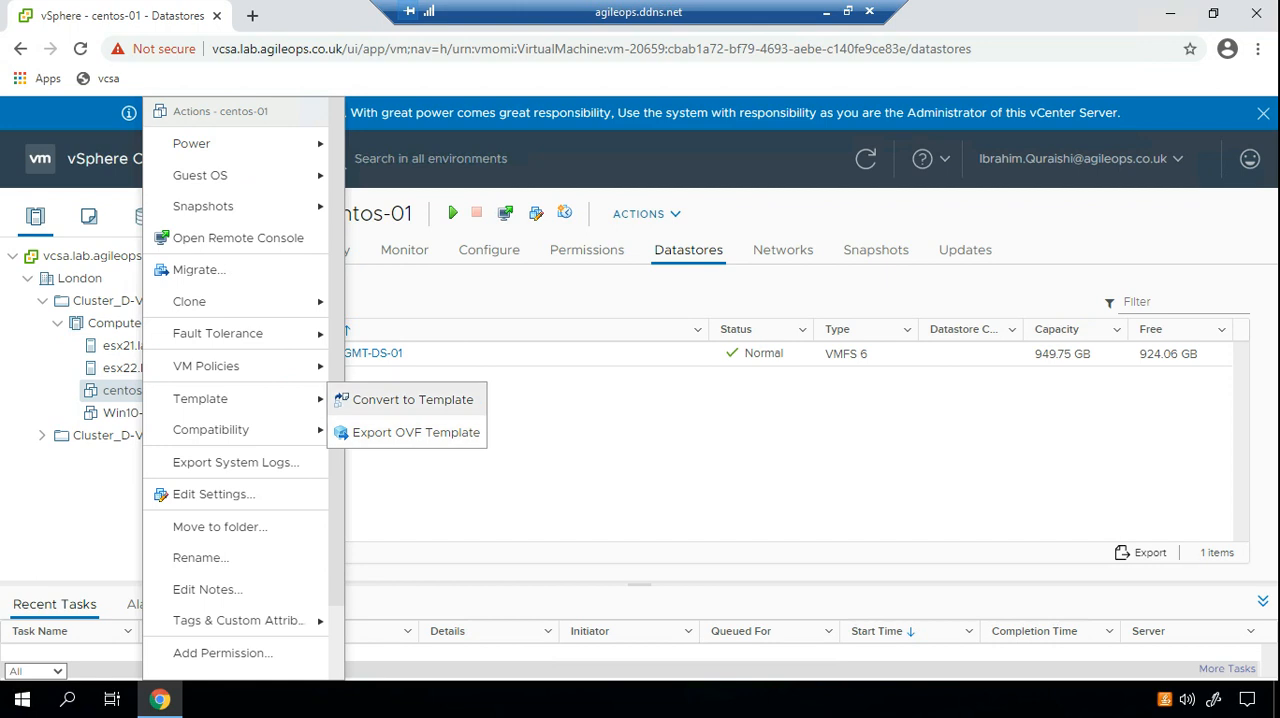
pyautogui.click(412, 399)
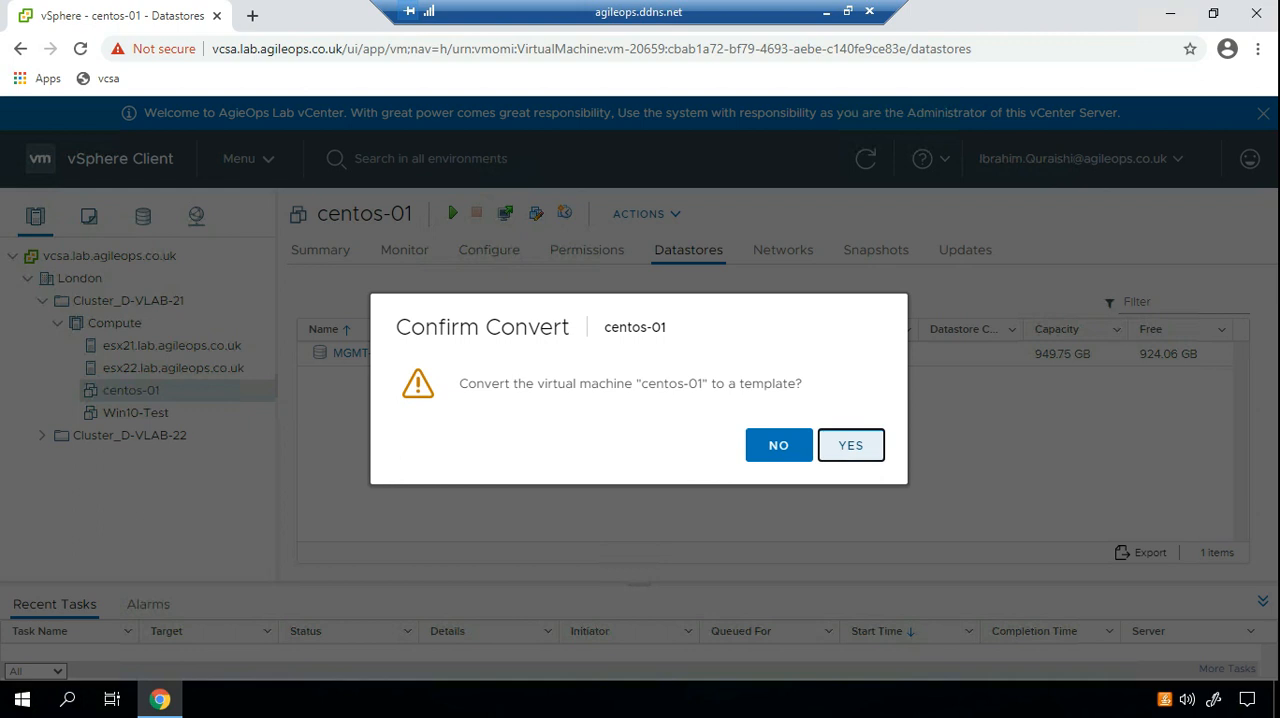
pyautogui.click(850, 445)
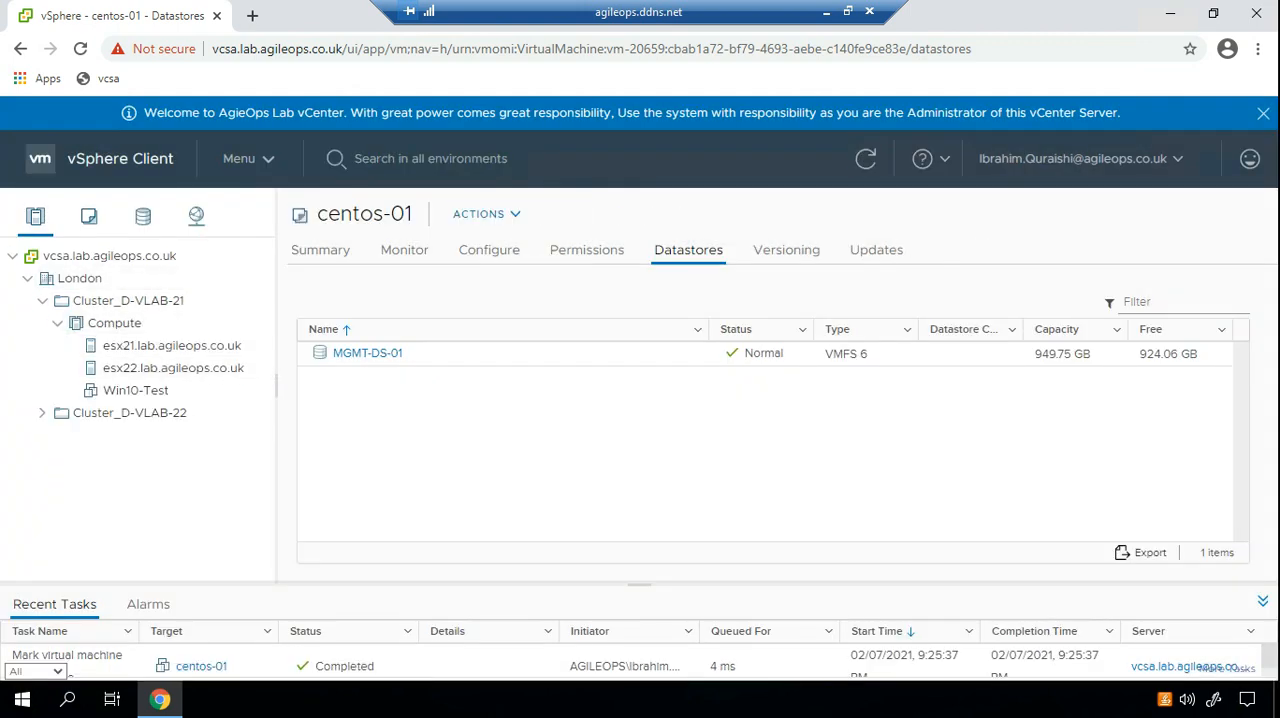
# Locate the centos-01 template in the VMs and Templates inventory and browse its folder on the MGMT-DS-01 datastore.
pyautogui.click(88, 216)
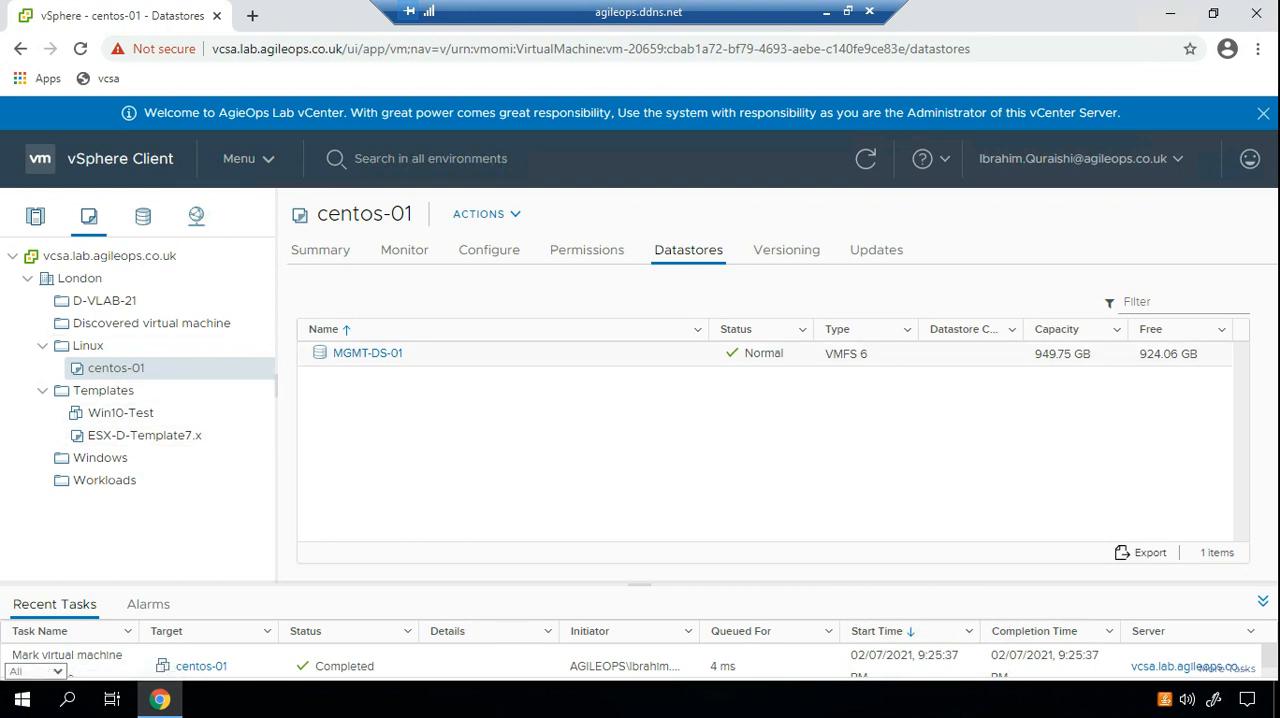
pyautogui.click(367, 353)
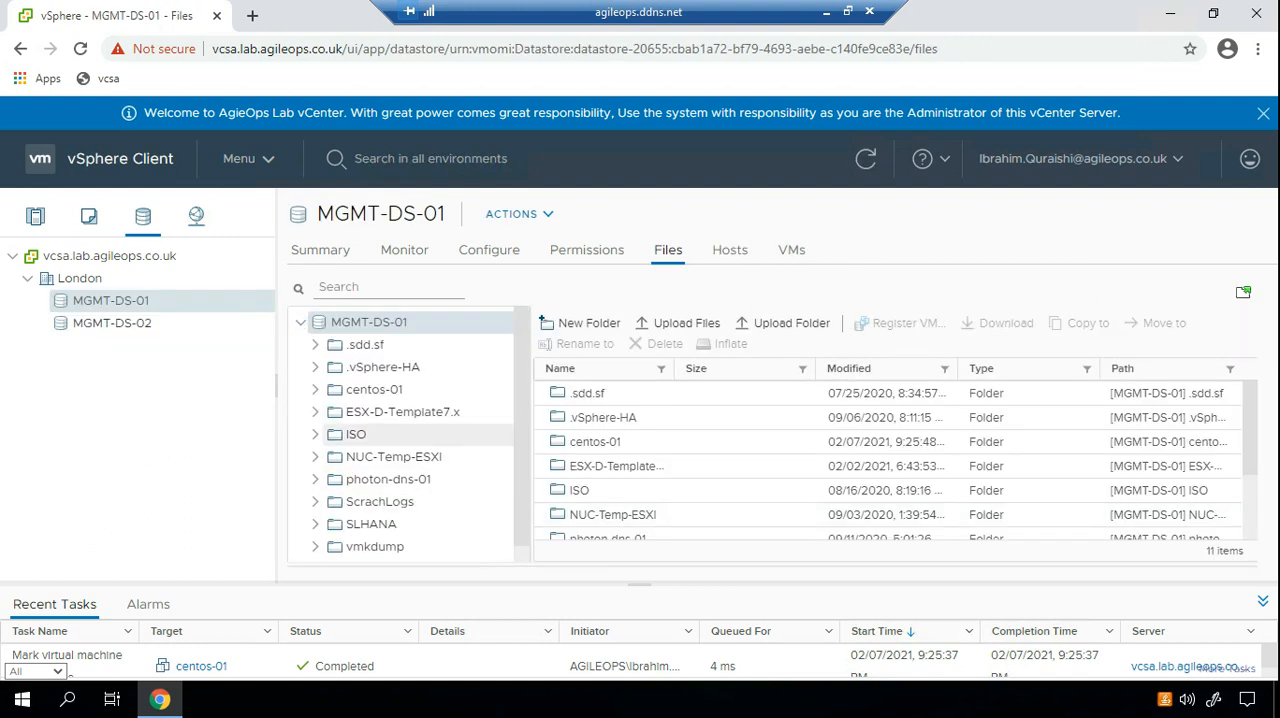
pyautogui.click(374, 390)
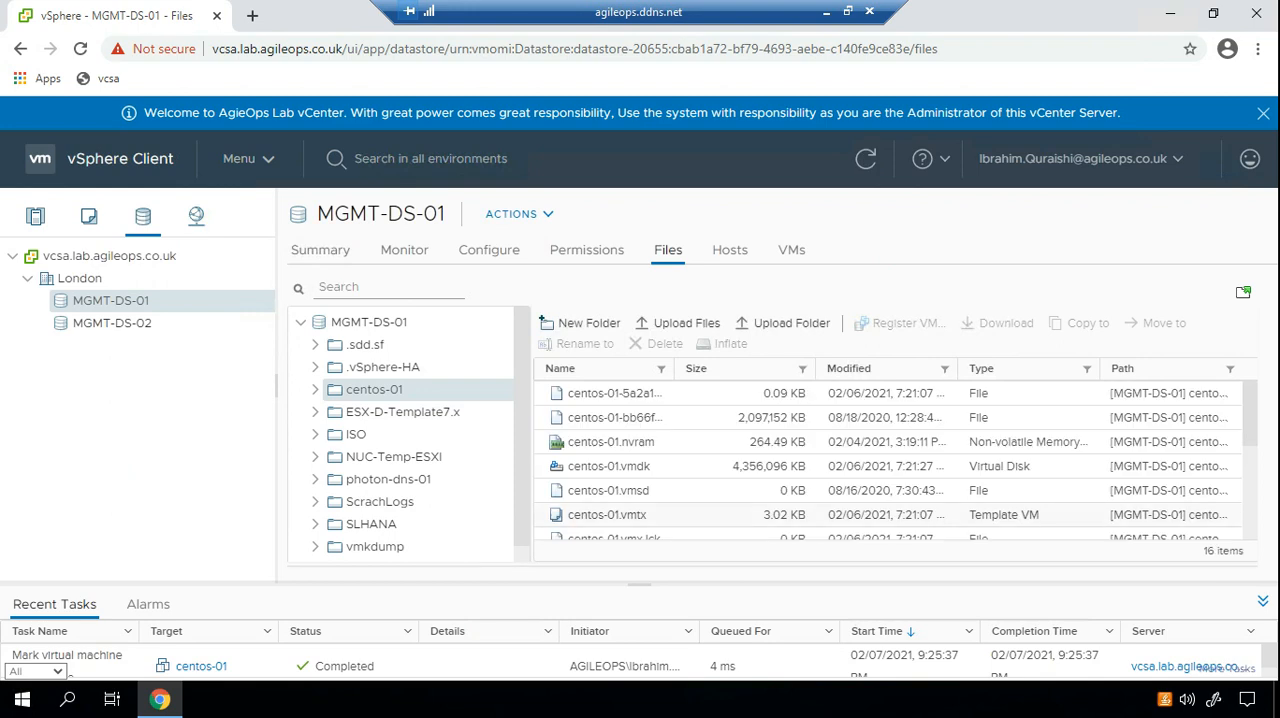
# Examine the converted template's files, including centos-01.vmtx and the item count, and return to the VMs and Templates inventory.
pyautogui.click(607, 515)
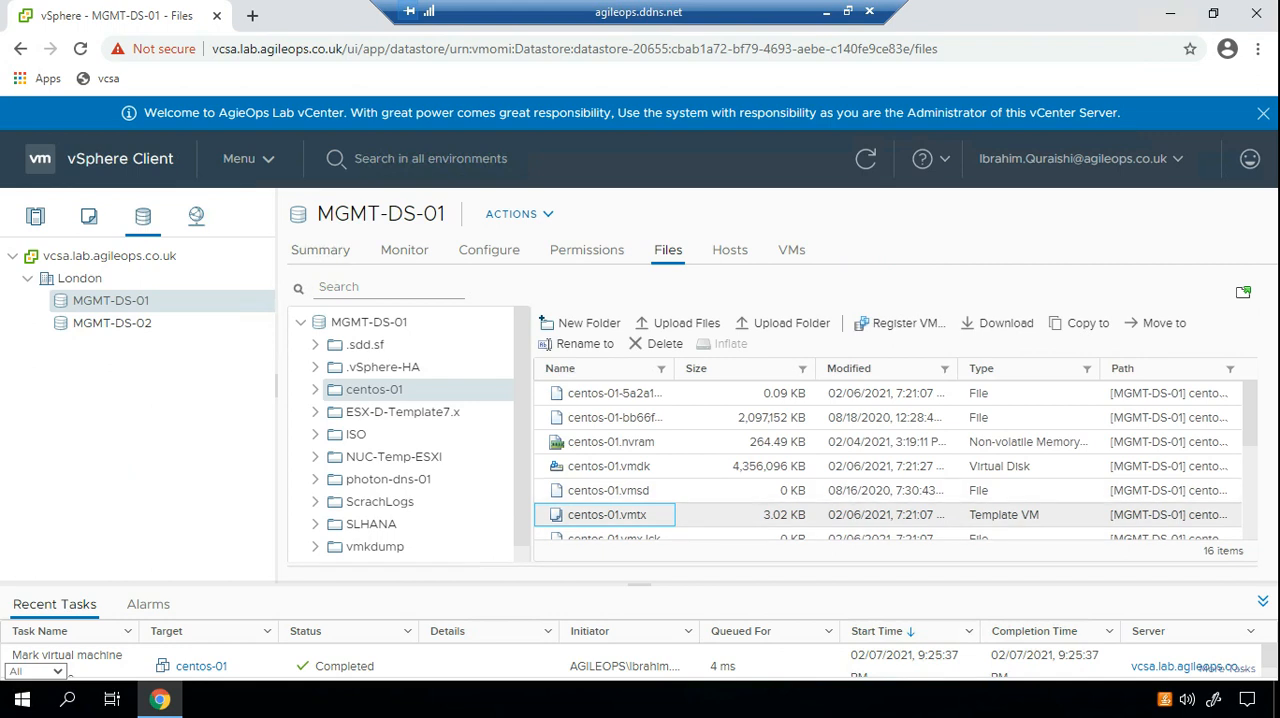
pyautogui.scroll(-3, 896, 460)
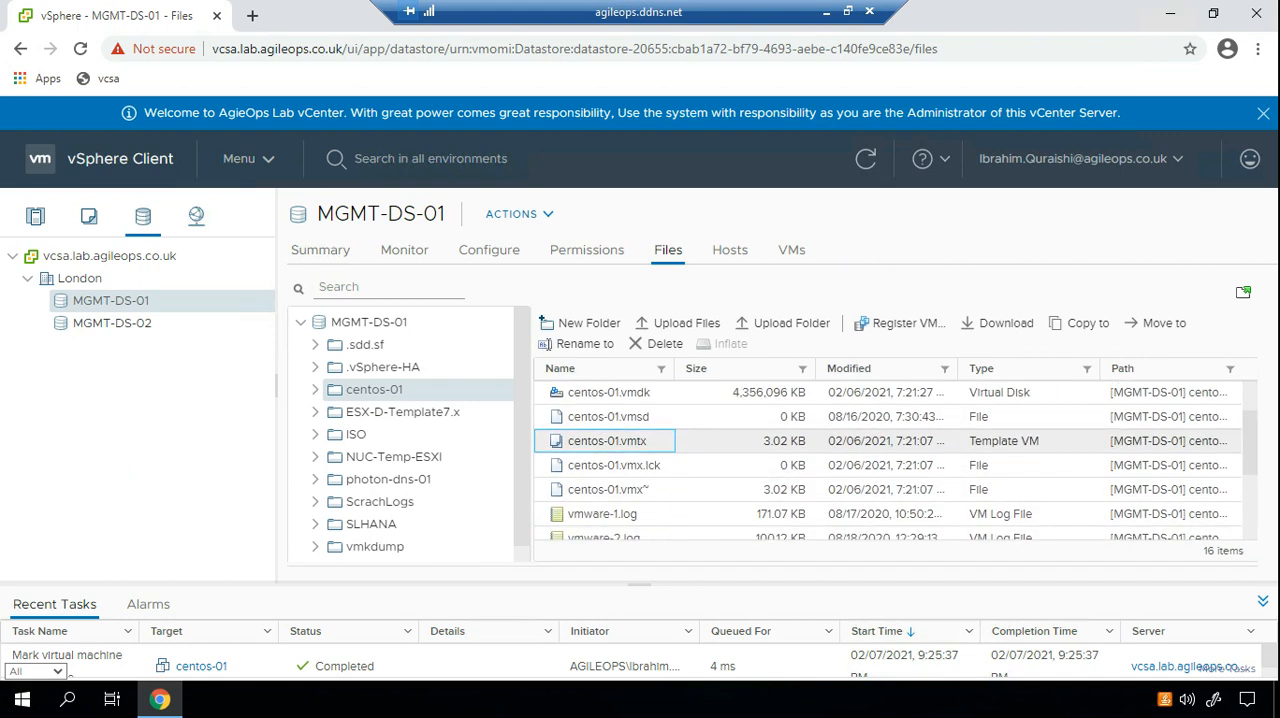
pyautogui.scroll(-3, 896, 460)
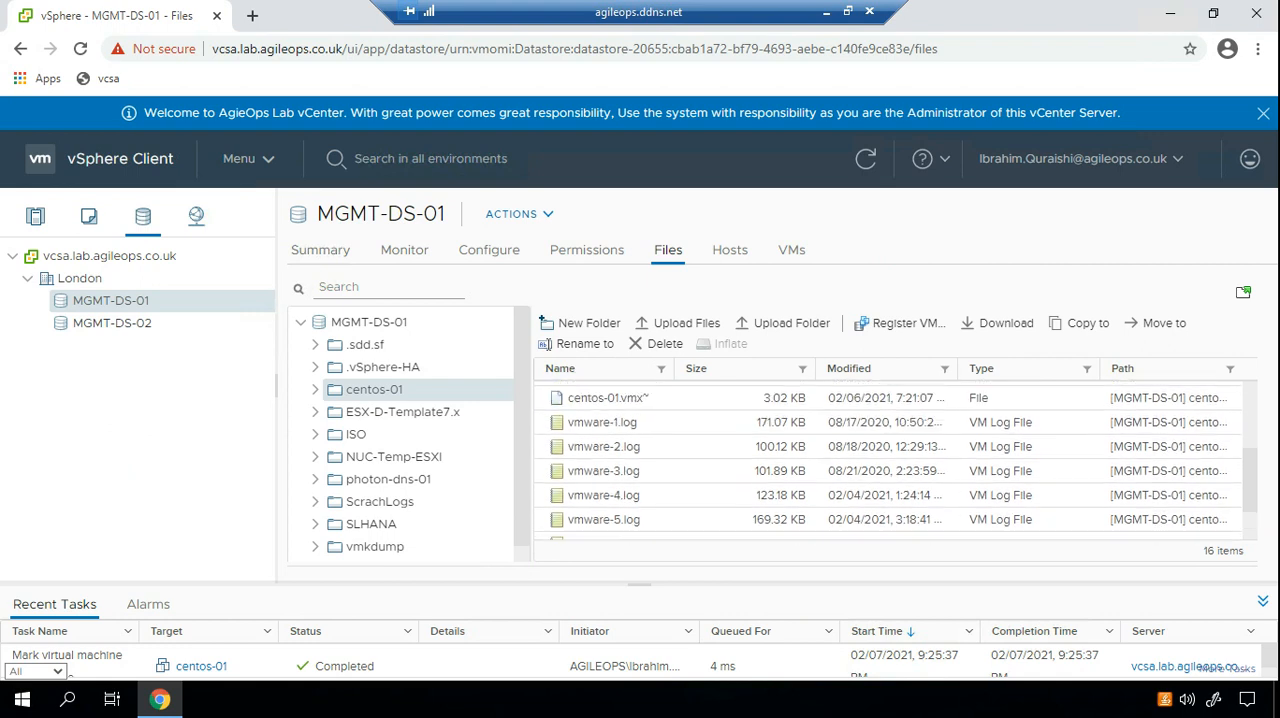
pyautogui.scroll(6, 896, 460)
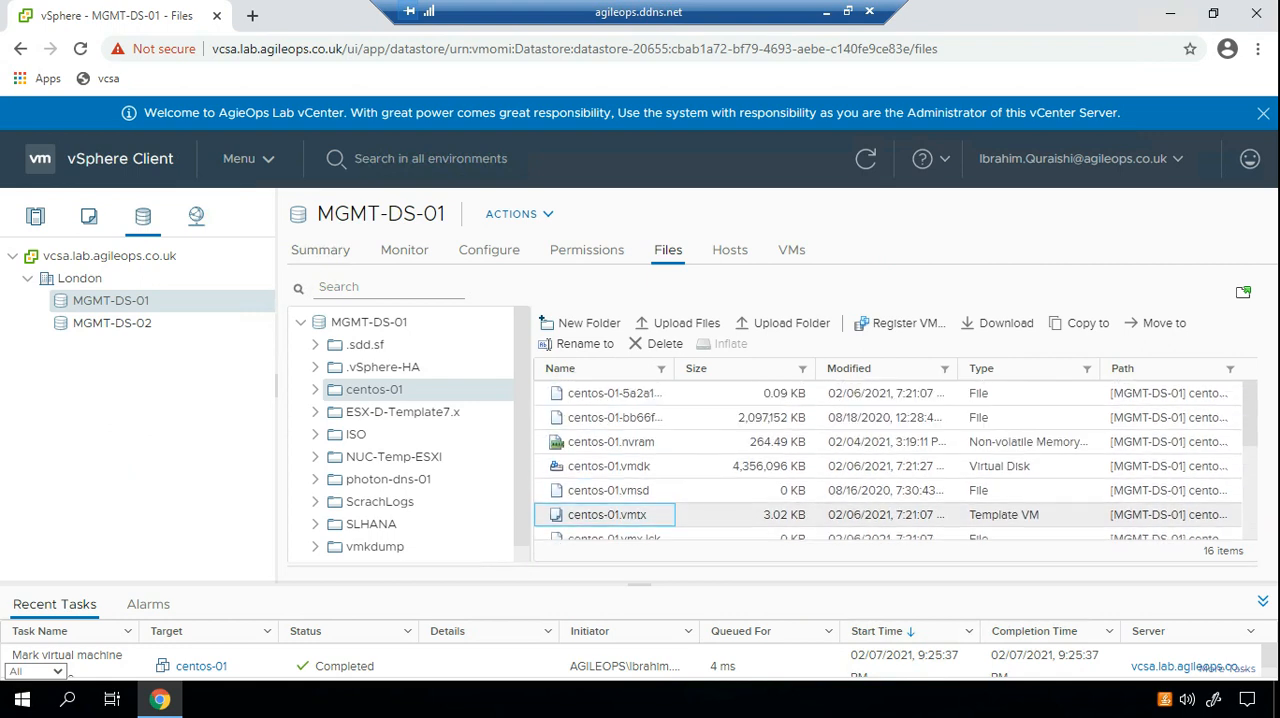
pyautogui.moveTo(1246, 551); pyautogui.dragTo(1203, 551)
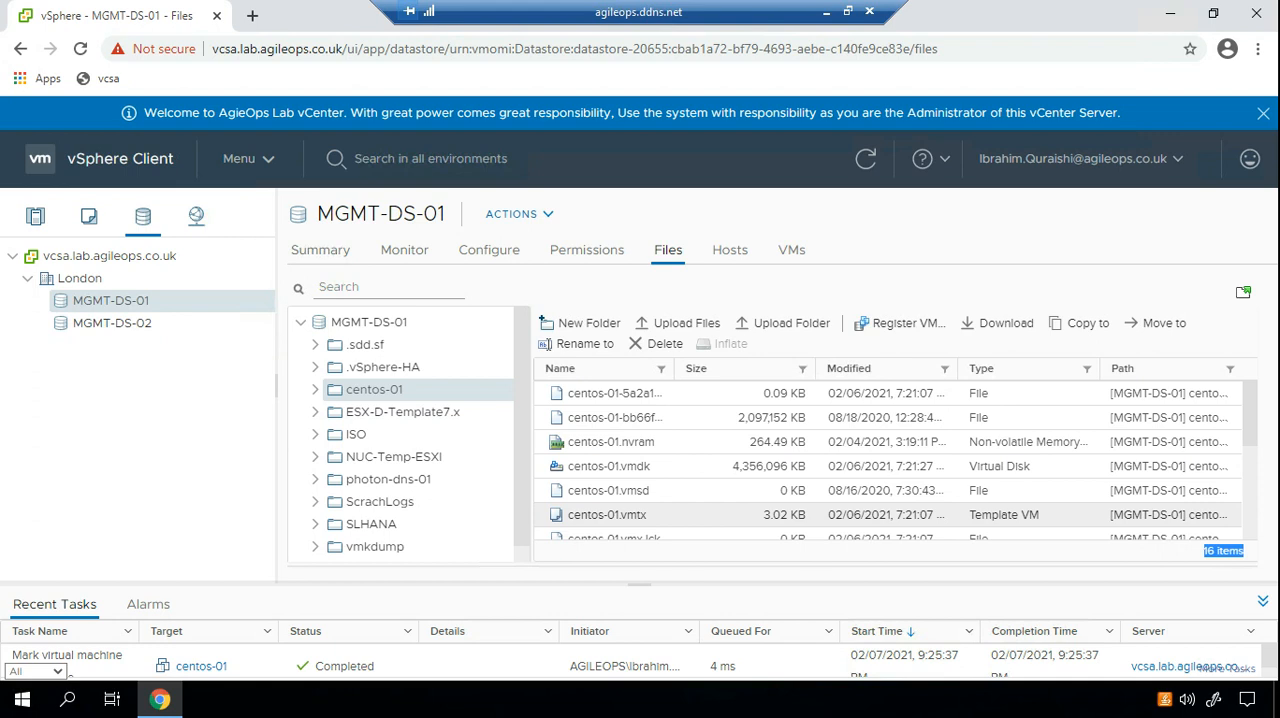
pyautogui.scroll(-2, 890, 460)
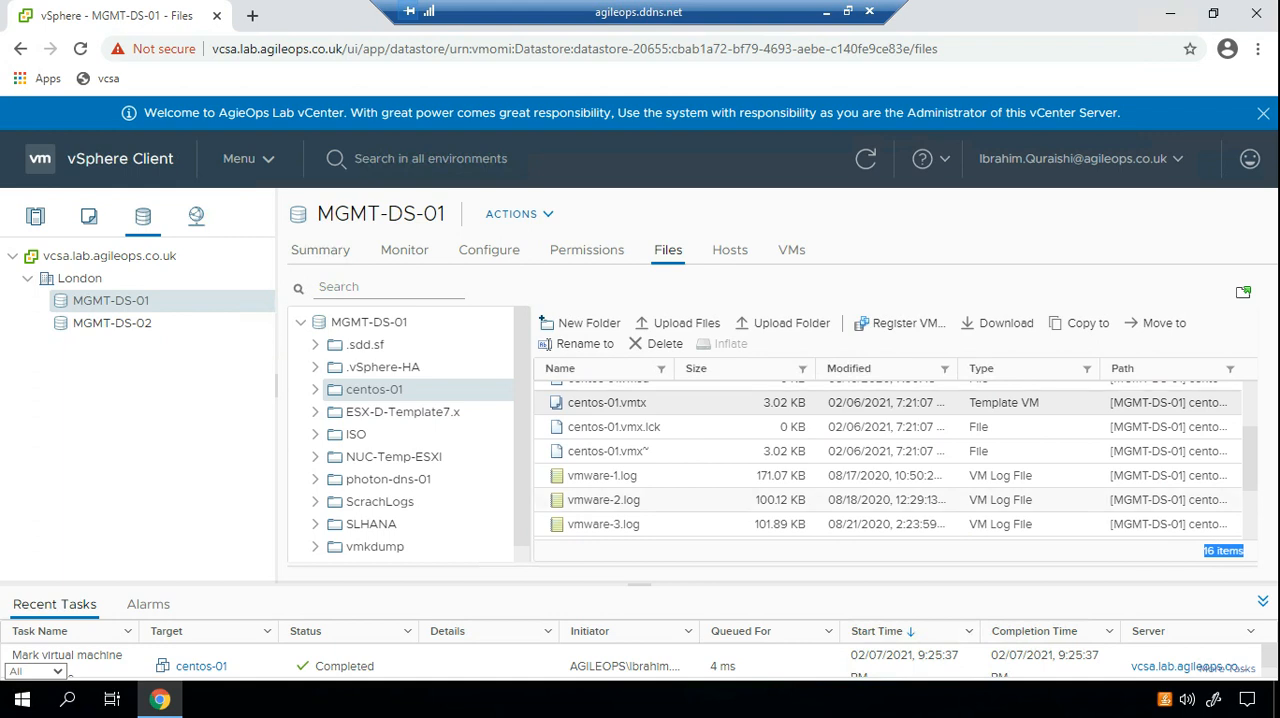
pyautogui.click(607, 403)
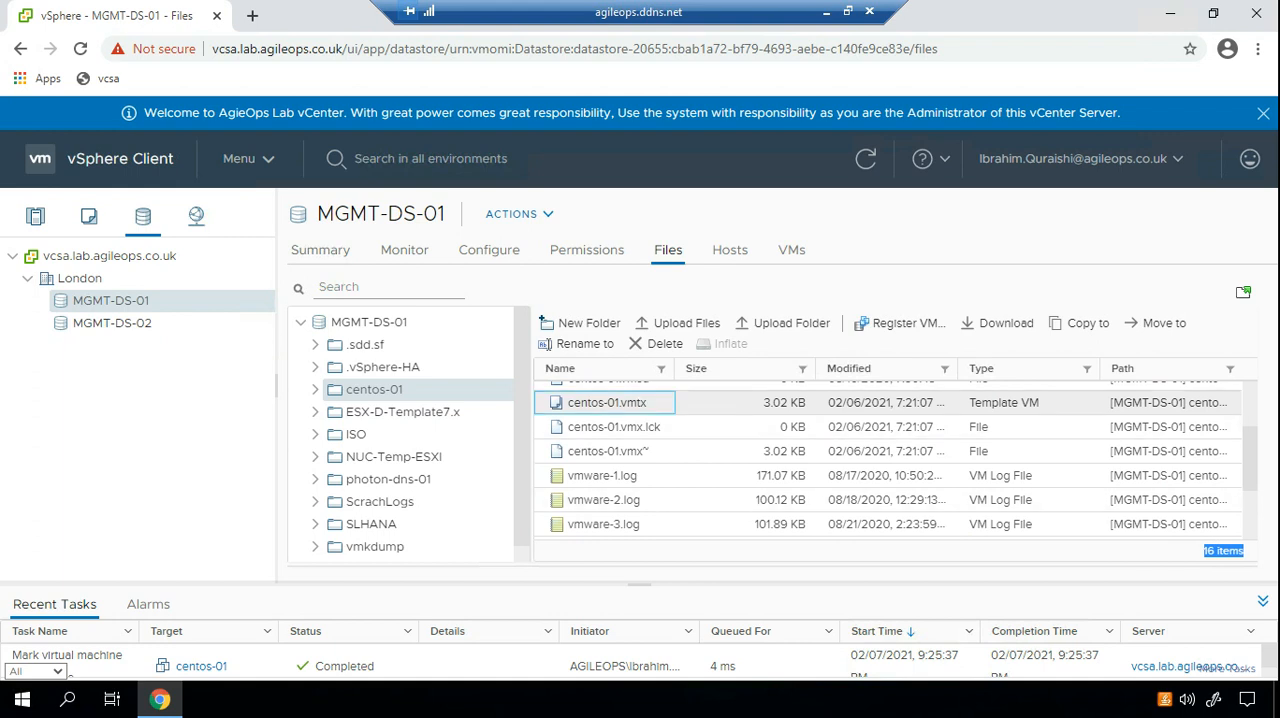
pyautogui.scroll(3, 888, 460)
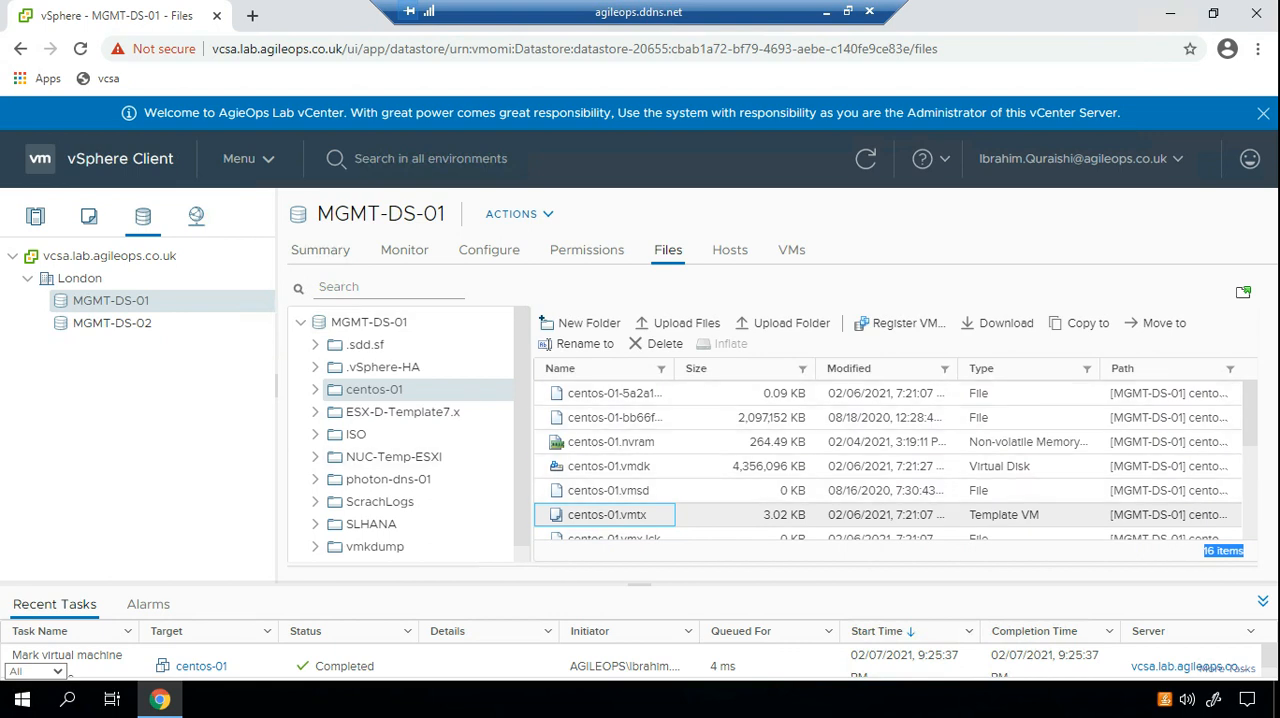
pyautogui.click(89, 216)
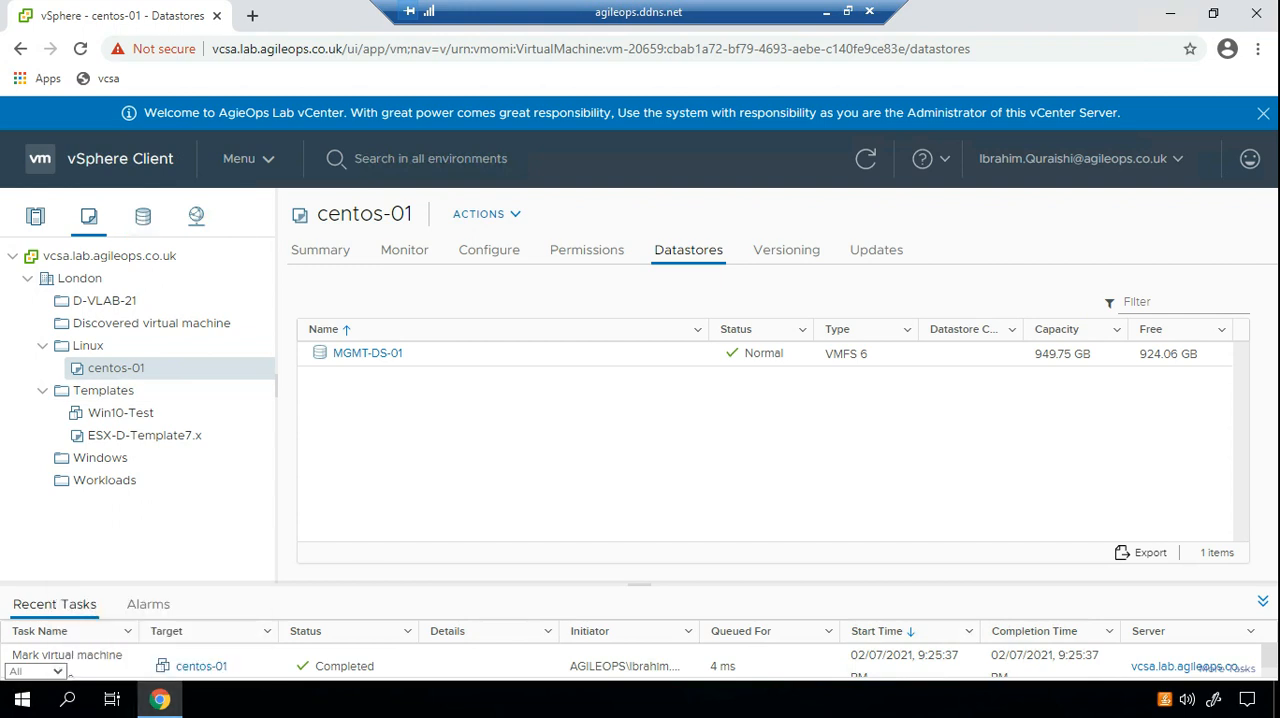
pyautogui.hotkey('alt', 'Tab')
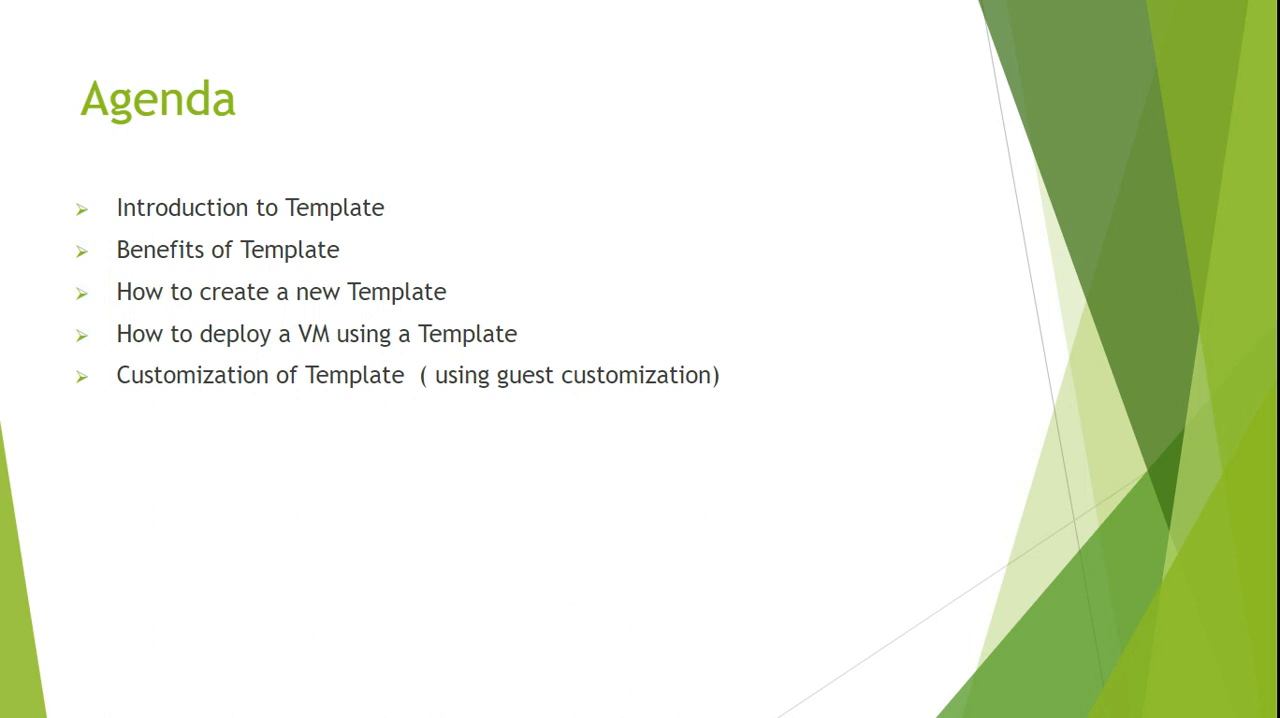
pyautogui.hotkey('alt', 'Tab')
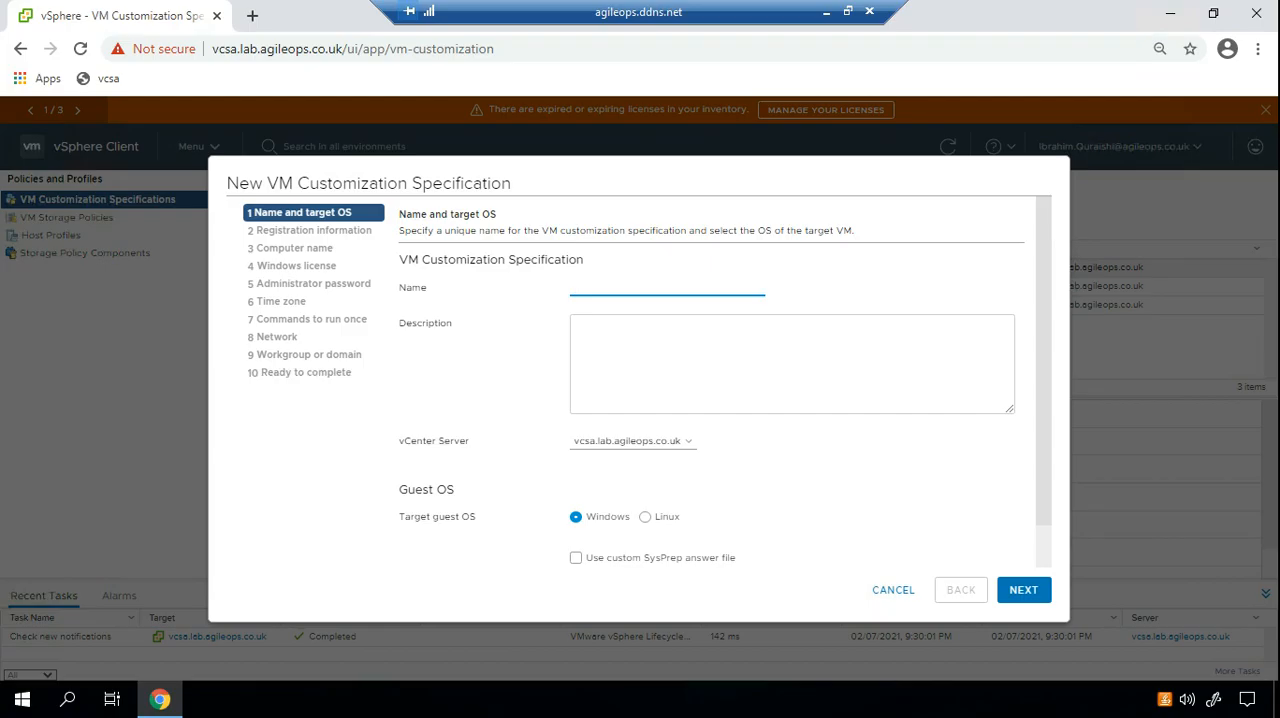
# Name the new VM customization specification Linux-01 and set its target guest OS to Linux.
pyautogui.write('London')
pyautogui.press('BackSpace')
pyautogui.press('BackSpace')
pyautogui.press('BackSpace')
pyautogui.press('BackSpace')
pyautogui.press('BackSpace')
pyautogui.press('BackSpace')
pyautogui.write('Linu')
pyautogui.press('Down')
pyautogui.press('Return')
pyautogui.click(645, 517)
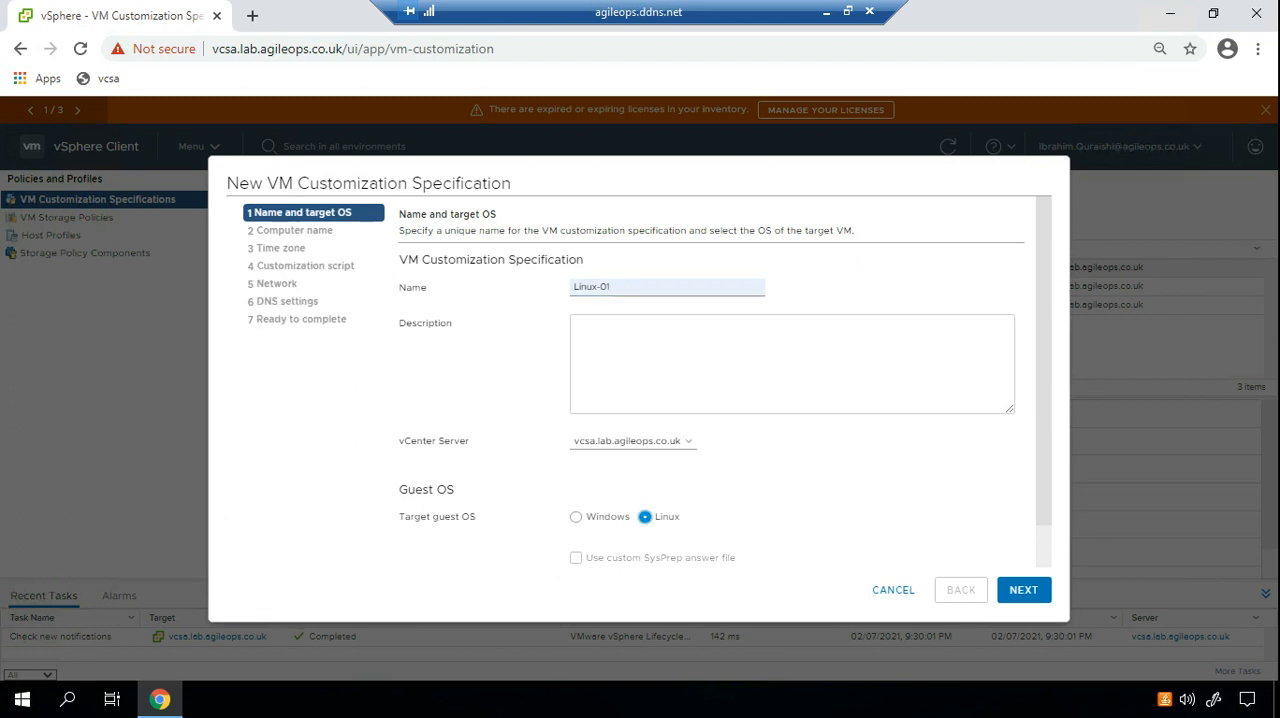
# Enter "Customization 10.10.10.xx" as the specification's description and continue to the computer name settings.
pyautogui.click(690, 360)
pyautogui.write('C')
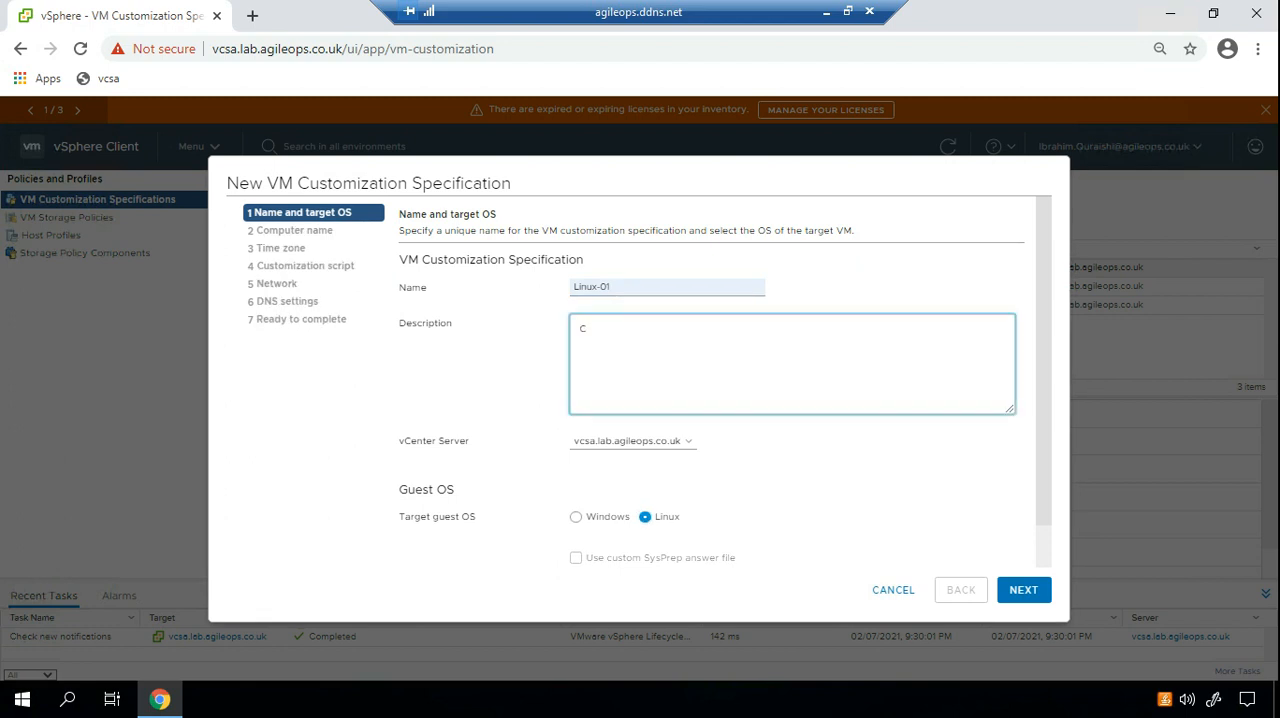
pyautogui.write('ustomization 10.10.10.xx')
pyautogui.click(1023, 589)
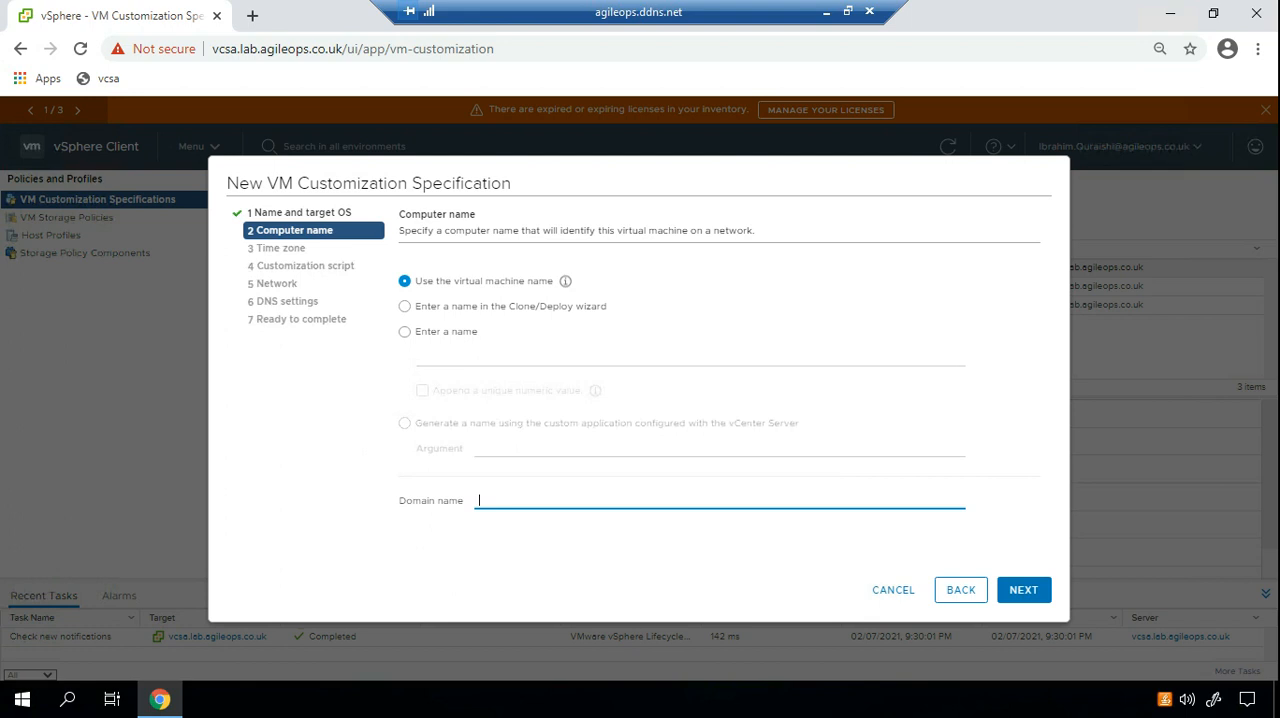
# Keep the virtual machine name as the computer name and set the domain name to agileops.co.uk.
pyautogui.write('agileops.co.uk')
pyautogui.click(1023, 589)
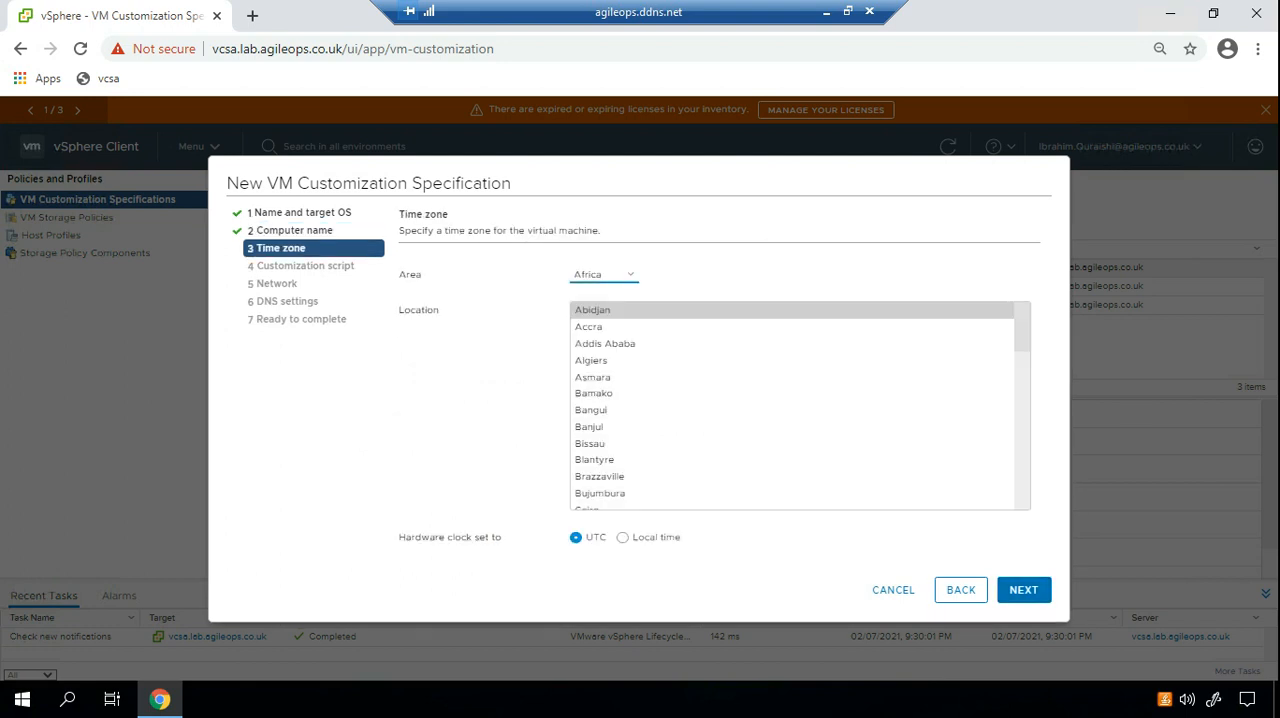
# Set the time zone to Europe/London with the hardware clock on UTC, and continue without a customization script.
pyautogui.click(604, 274)
pyautogui.click(600, 408)
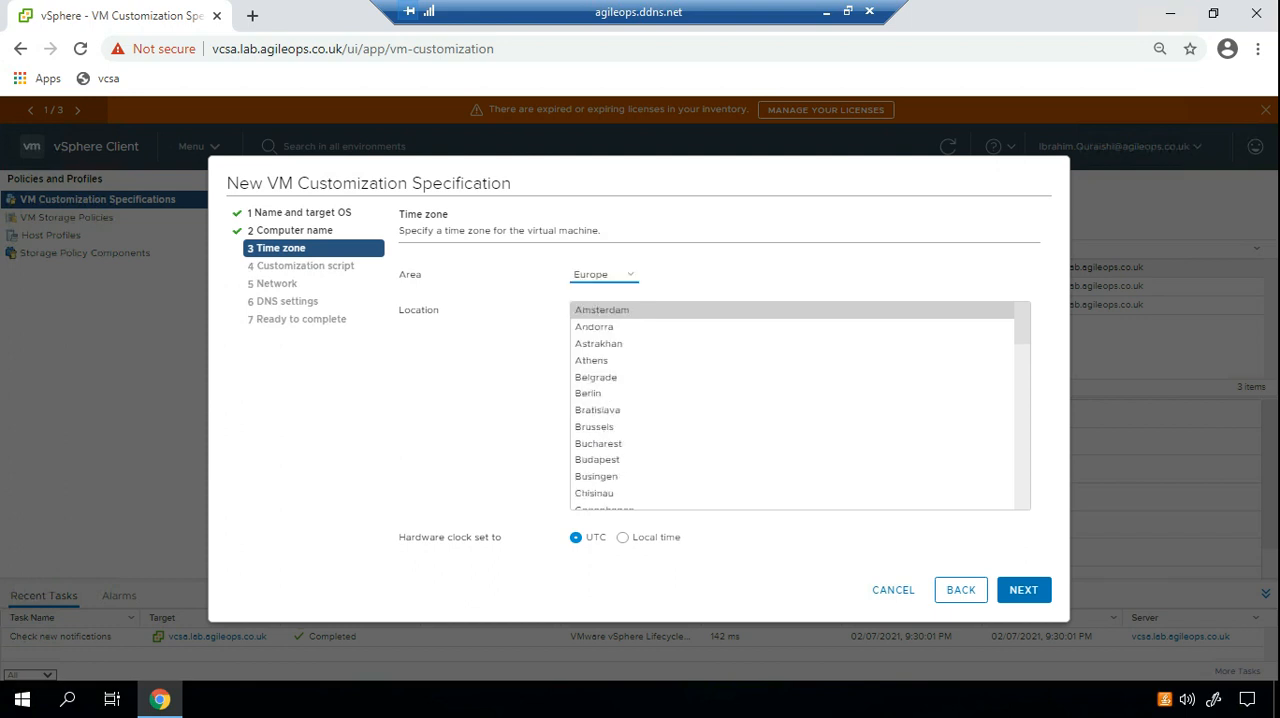
pyautogui.scroll(-2, 800, 405)
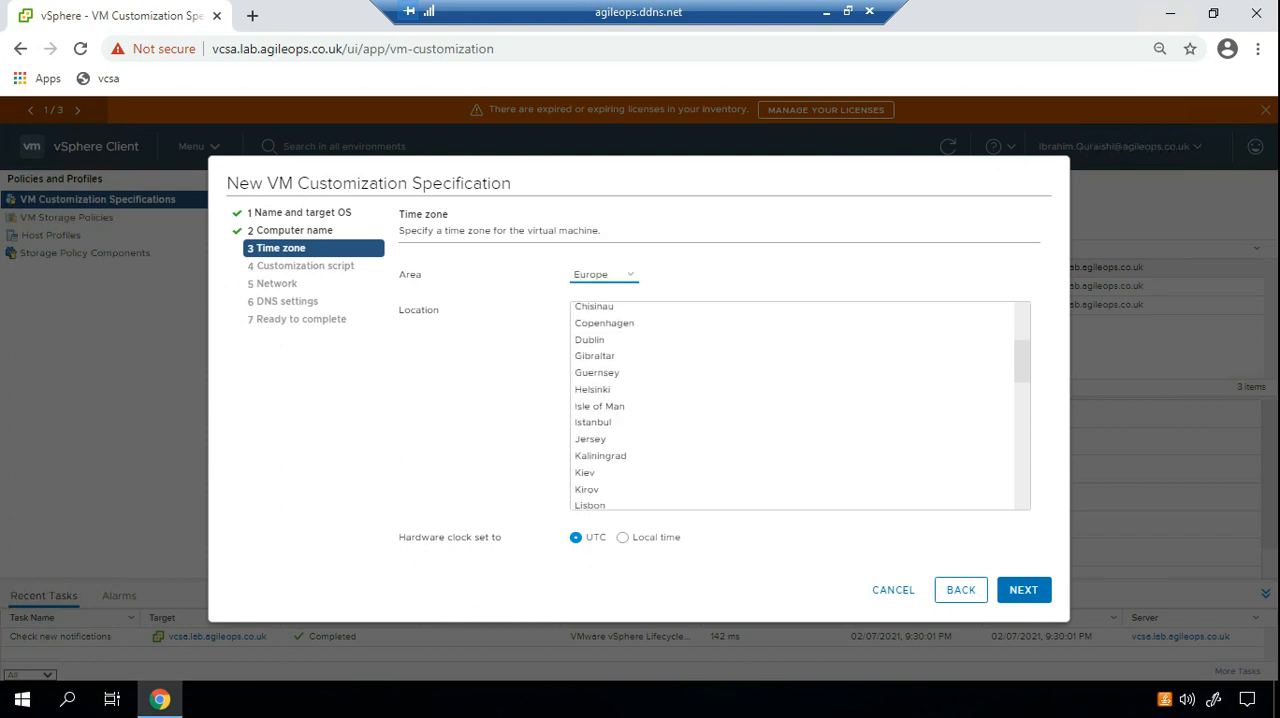
pyautogui.scroll(-2, 800, 405)
pyautogui.click(593, 352)
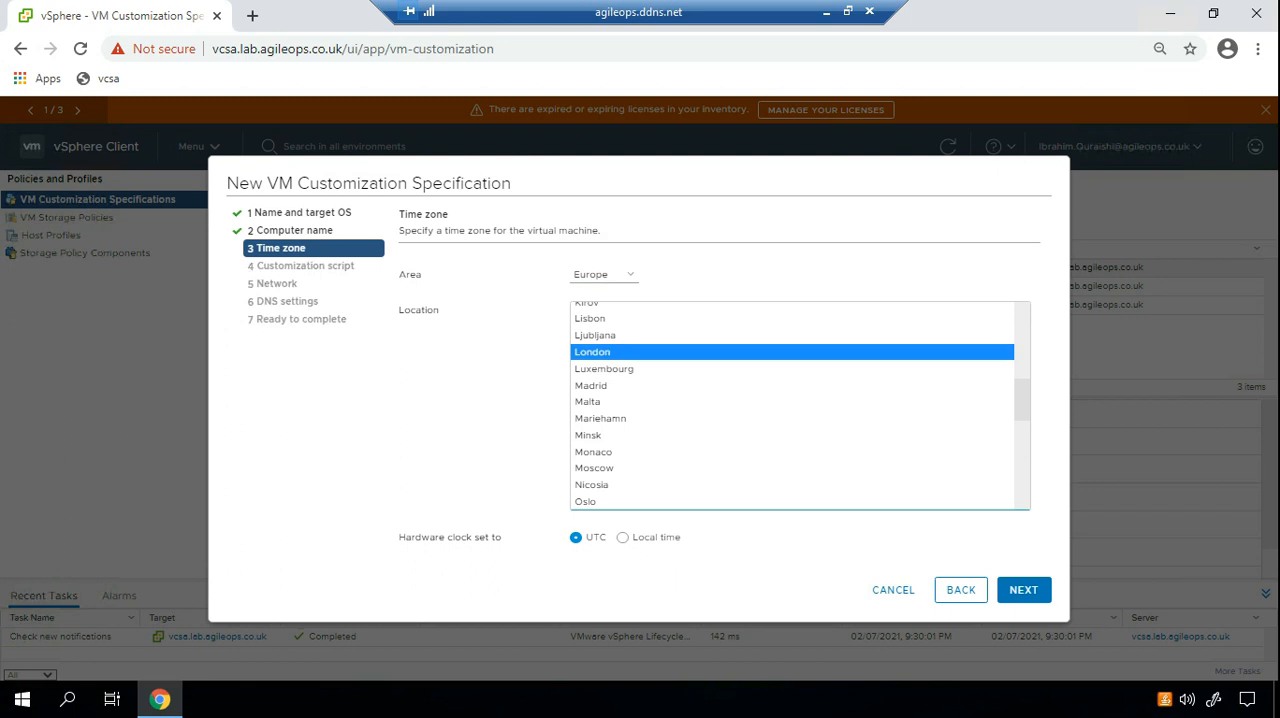
pyautogui.click(1024, 590)
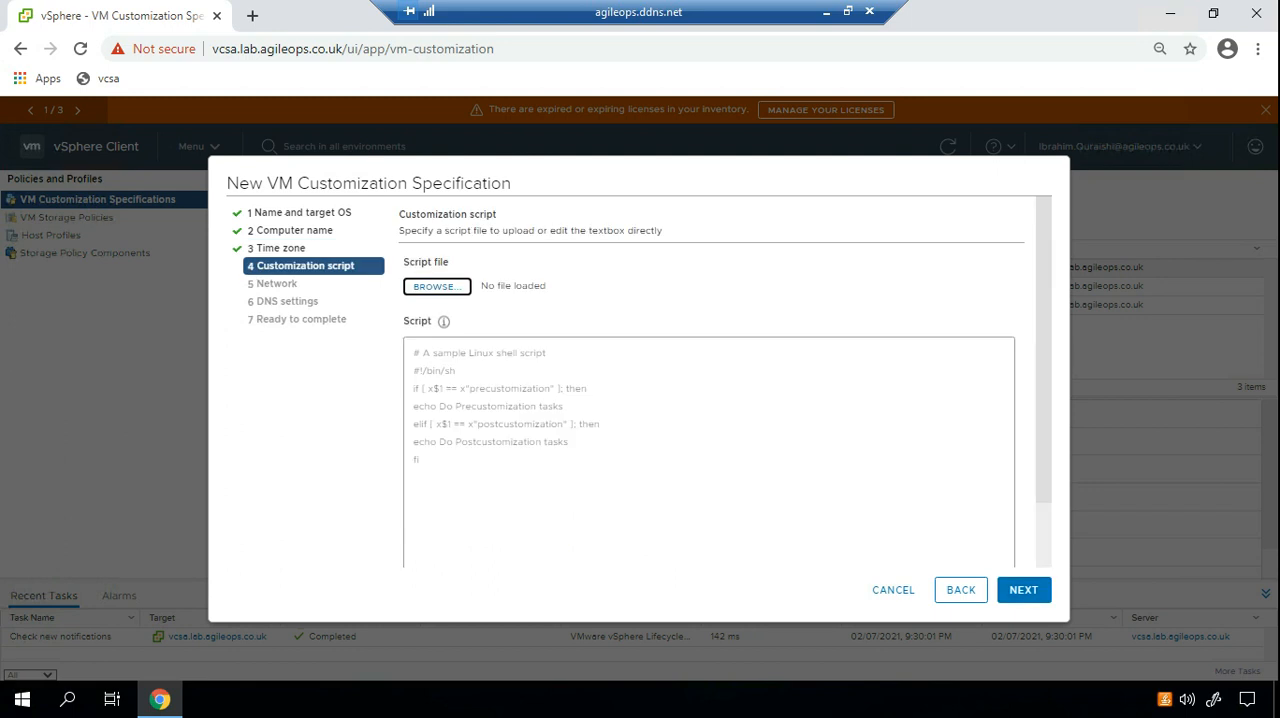
pyautogui.click(1024, 590)
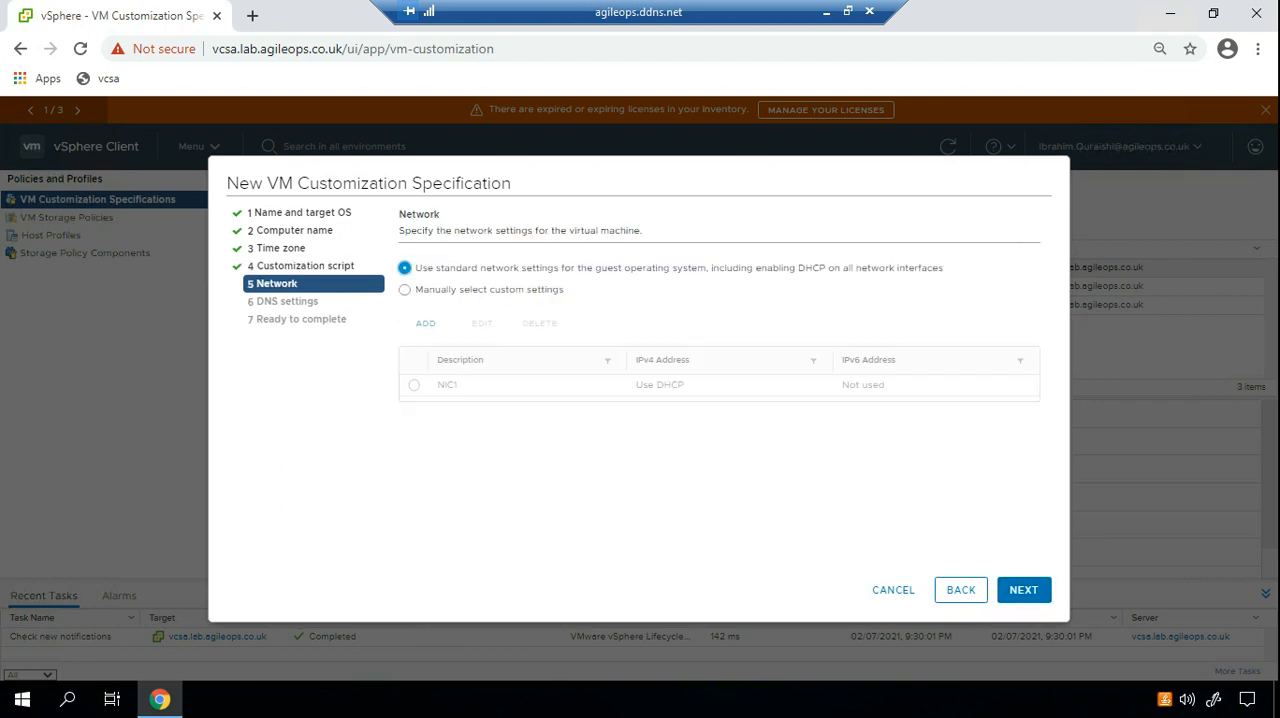
# Choose custom network settings and set NIC1 to prompt for an IPv4 address when the specification is used.
pyautogui.click(405, 290)
pyautogui.click(414, 385)
pyautogui.click(482, 323)
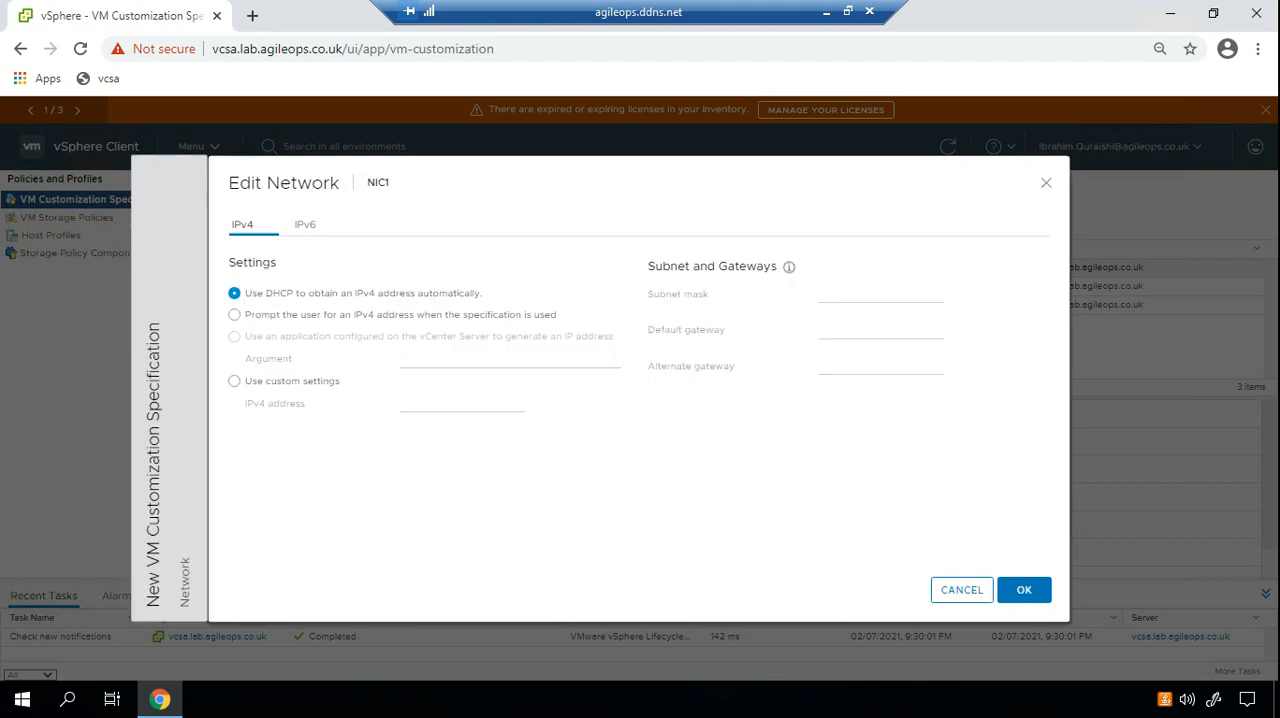
pyautogui.click(234, 315)
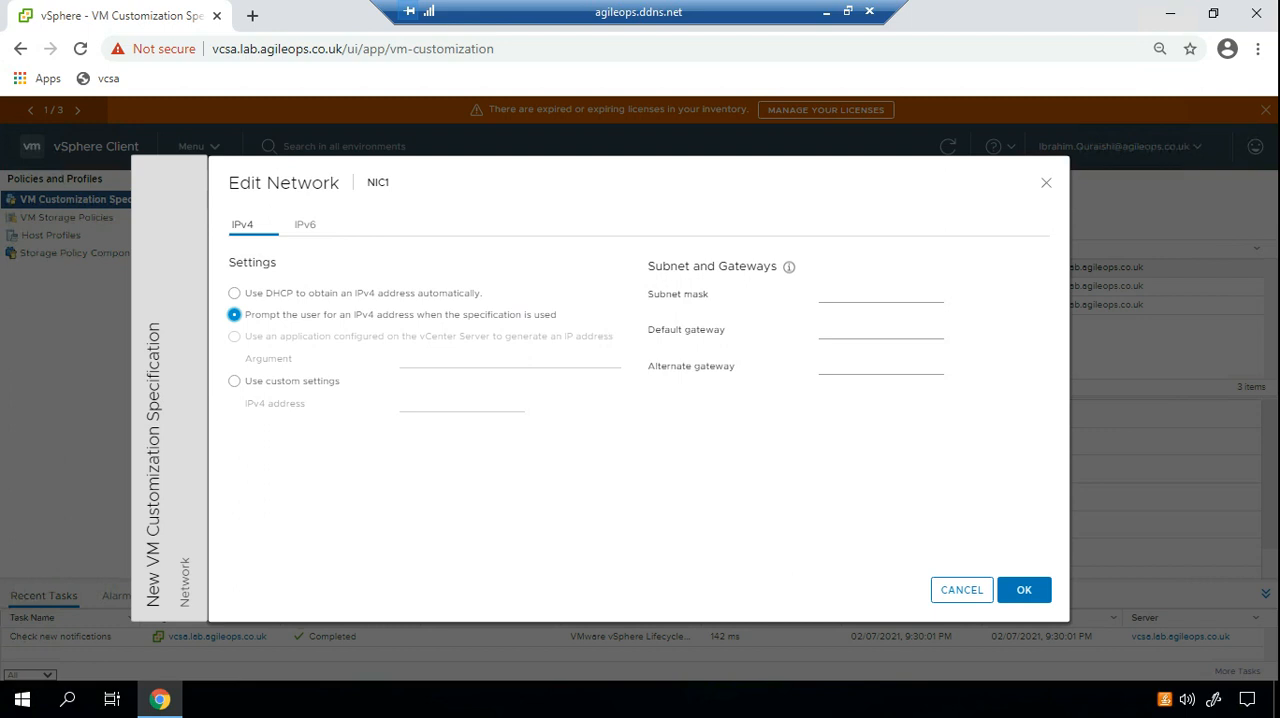
# Set NIC1's subnet mask to 255.0.0.0.
pyautogui.click(873, 294)
pyautogui.click(860, 294)
pyautogui.write('10.10.10')
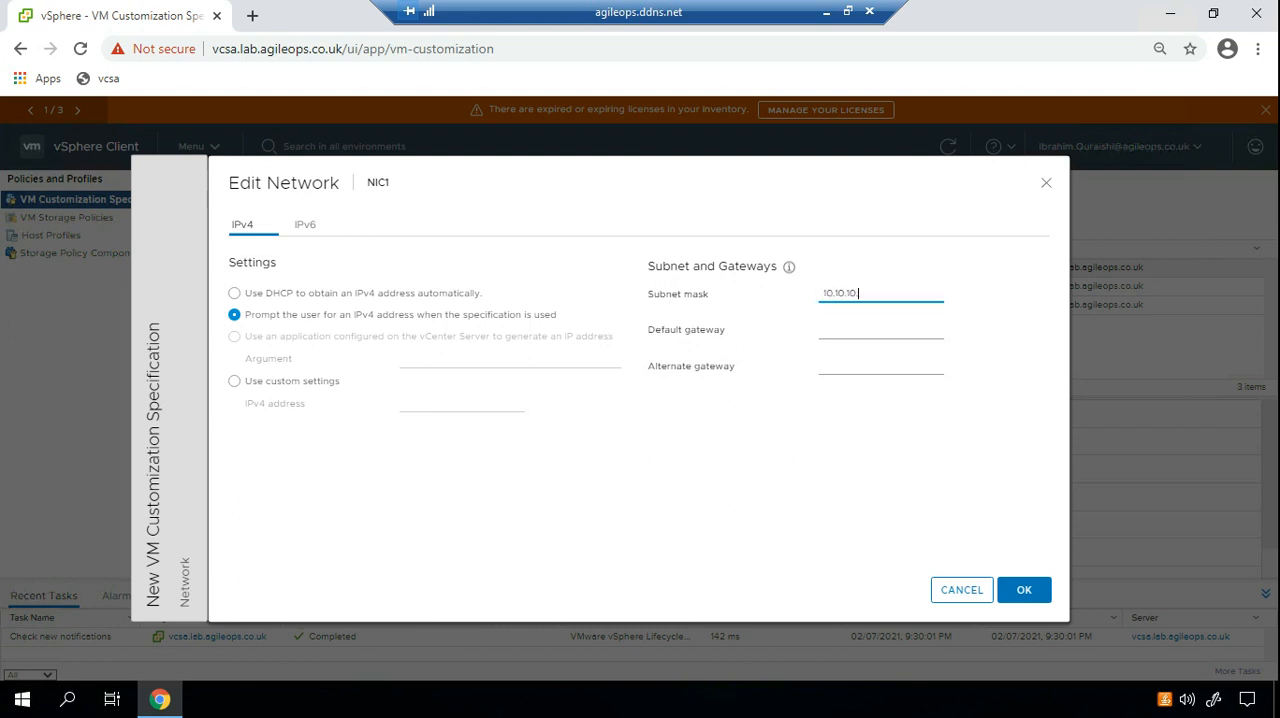
pyautogui.press('BackSpace')
pyautogui.press('BackSpace')
pyautogui.press('BackSpace')
pyautogui.press('BackSpace')
pyautogui.press('BackSpace')
pyautogui.press('BackSpace')
pyautogui.press('BackSpace')
pyautogui.press('BackSpace')
pyautogui.write('255.0.0.0')
pyautogui.press('Tab')
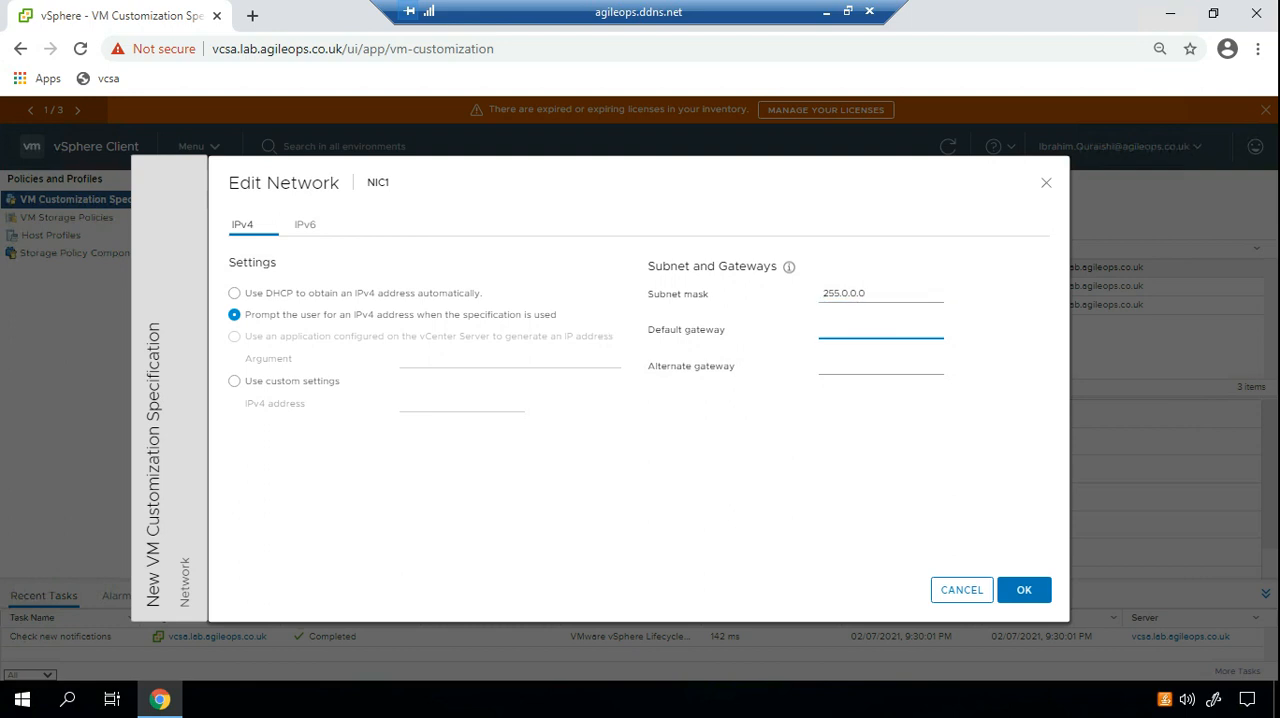
# Set NIC1's default gateway to 10.10.10.250, save the adapter settings and continue to the DNS settings.
pyautogui.write('10.10.10.250')
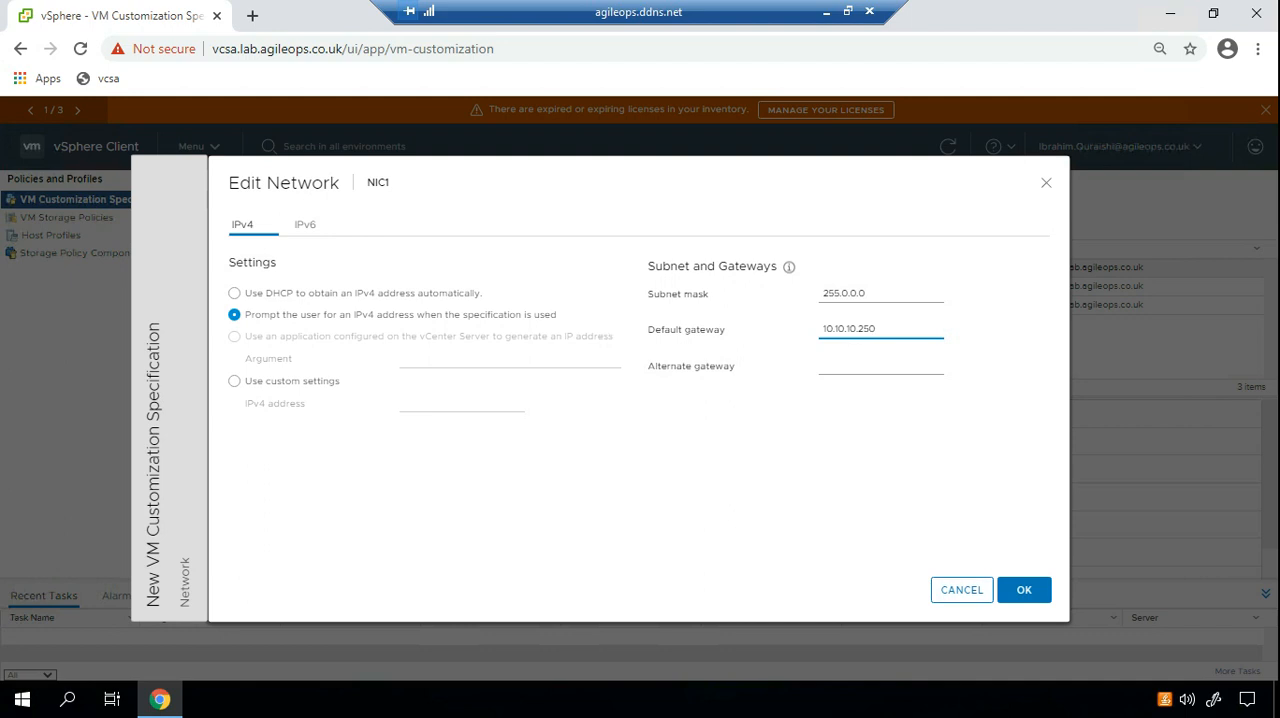
pyautogui.click(1024, 590)
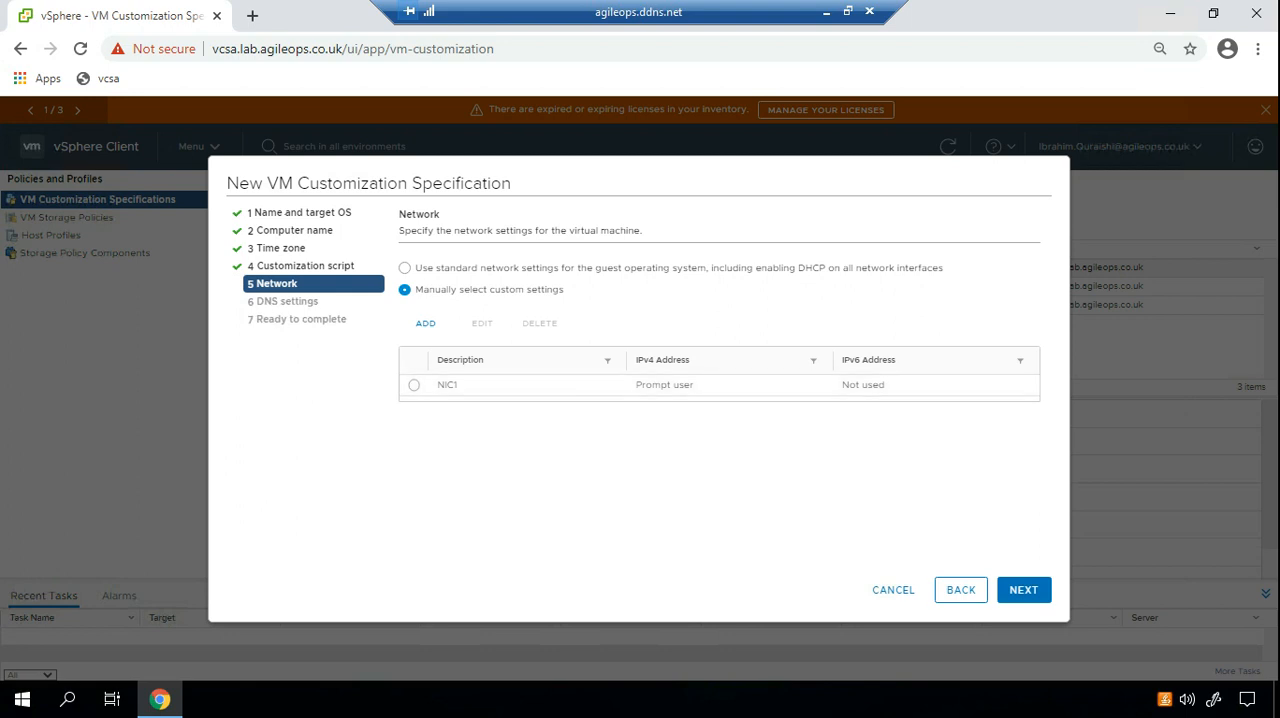
pyautogui.click(1023, 589)
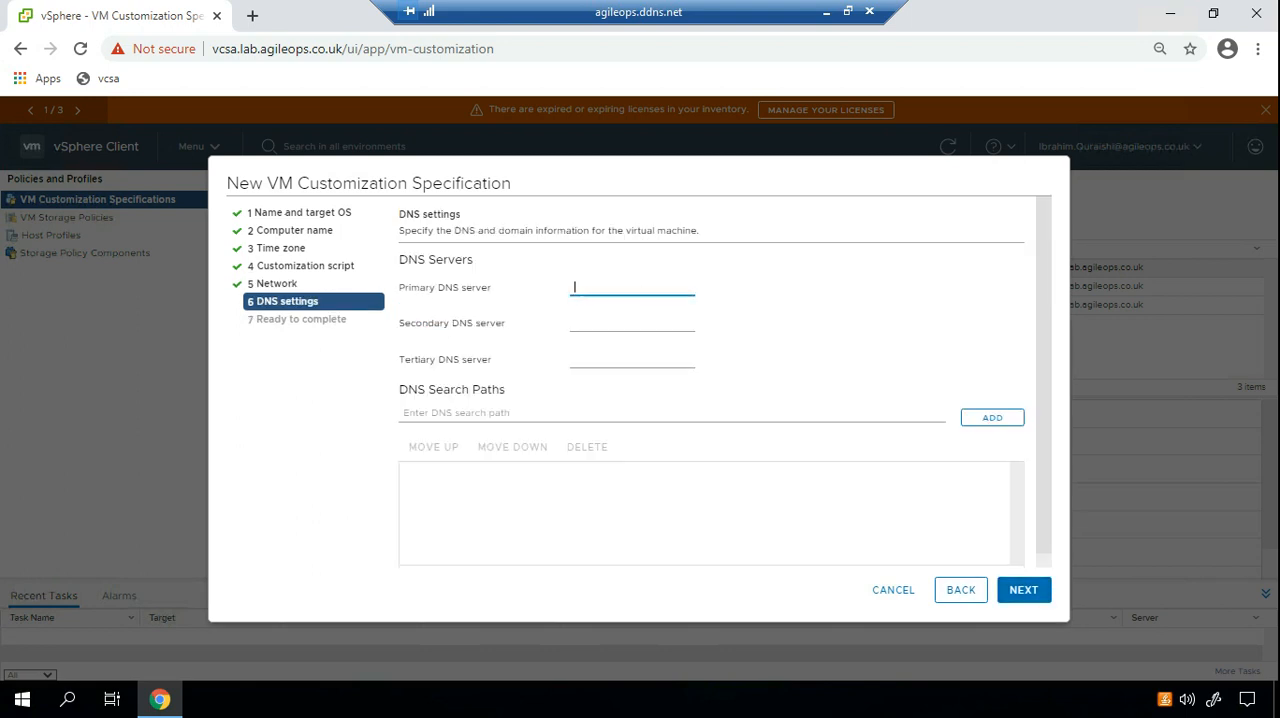
# Set the primary DNS server to 10.10.10.251 and continue to the specification's summary.
pyautogui.write('10.10.10.251')
pyautogui.click(1023, 589)
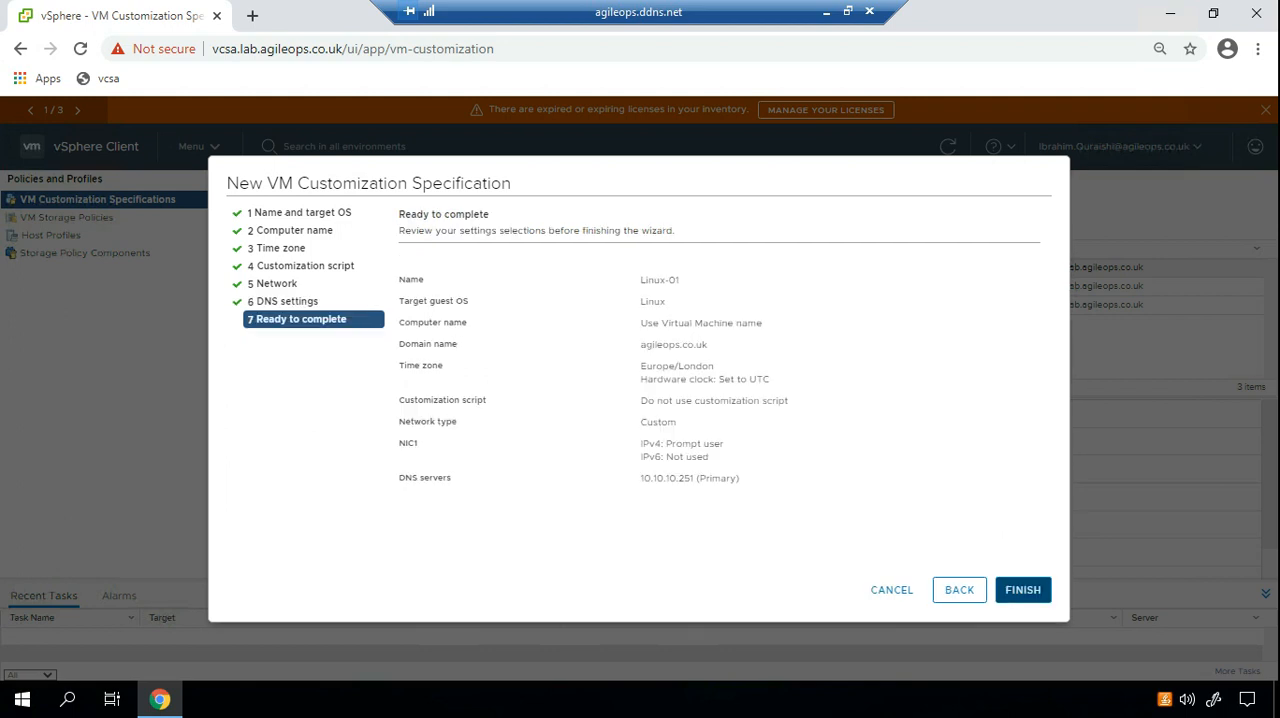
# Review the guest OS, domain, time zone, script, NIC and DNS settings in the summary and finish creating the Linux-01 specification.
pyautogui.moveTo(641, 280); pyautogui.dragTo(666, 302)
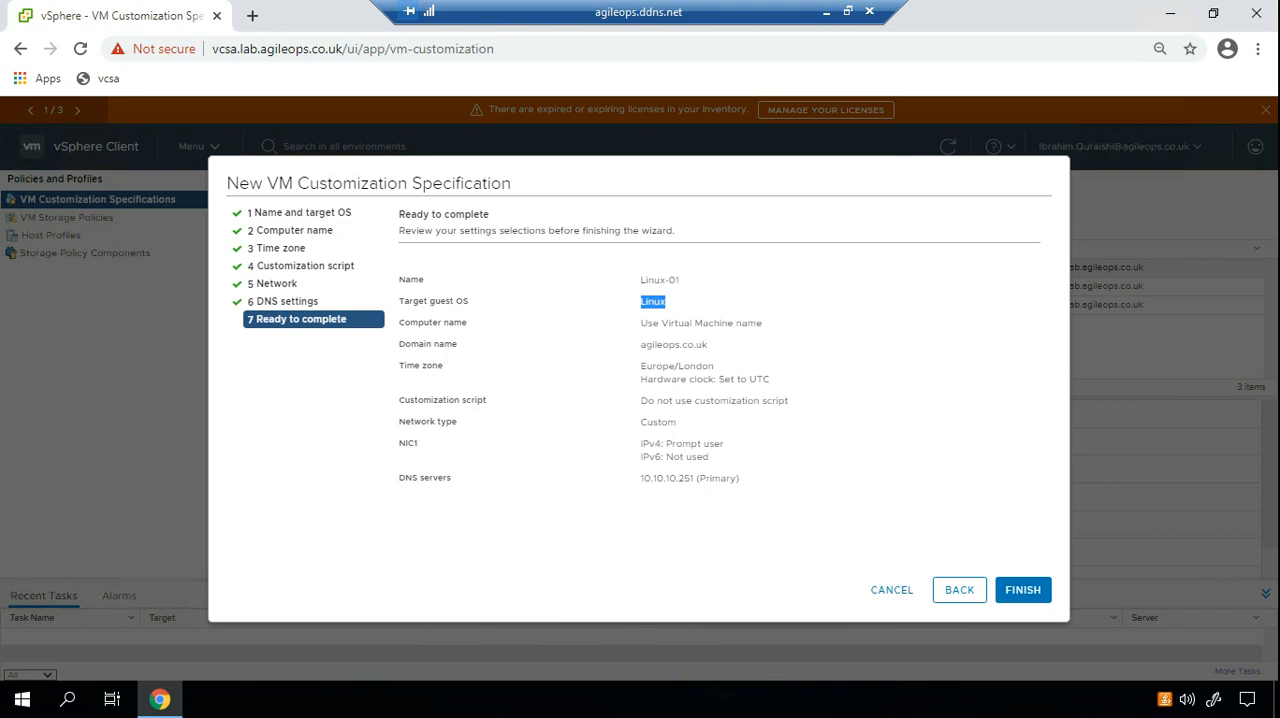
pyautogui.moveTo(641, 345); pyautogui.dragTo(770, 380)
pyautogui.moveTo(648, 401); pyautogui.dragTo(788, 401)
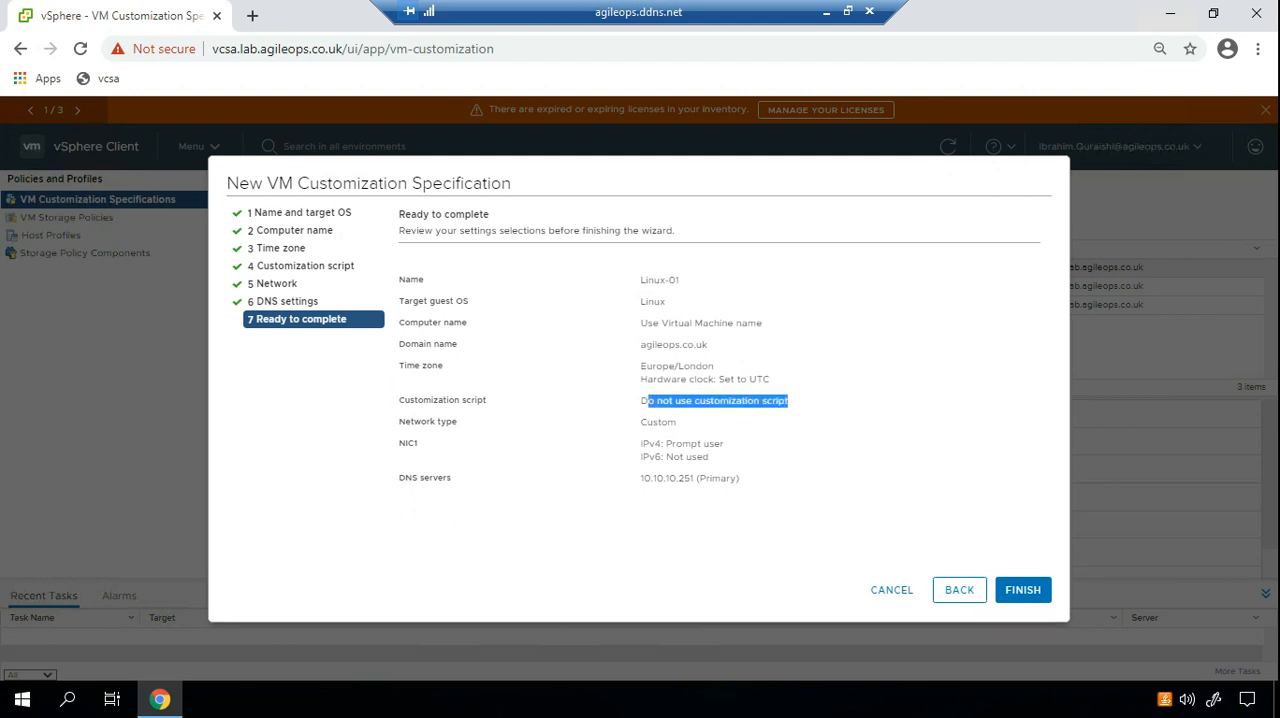
pyautogui.moveTo(641, 444); pyautogui.dragTo(722, 479)
pyautogui.click(722, 484)
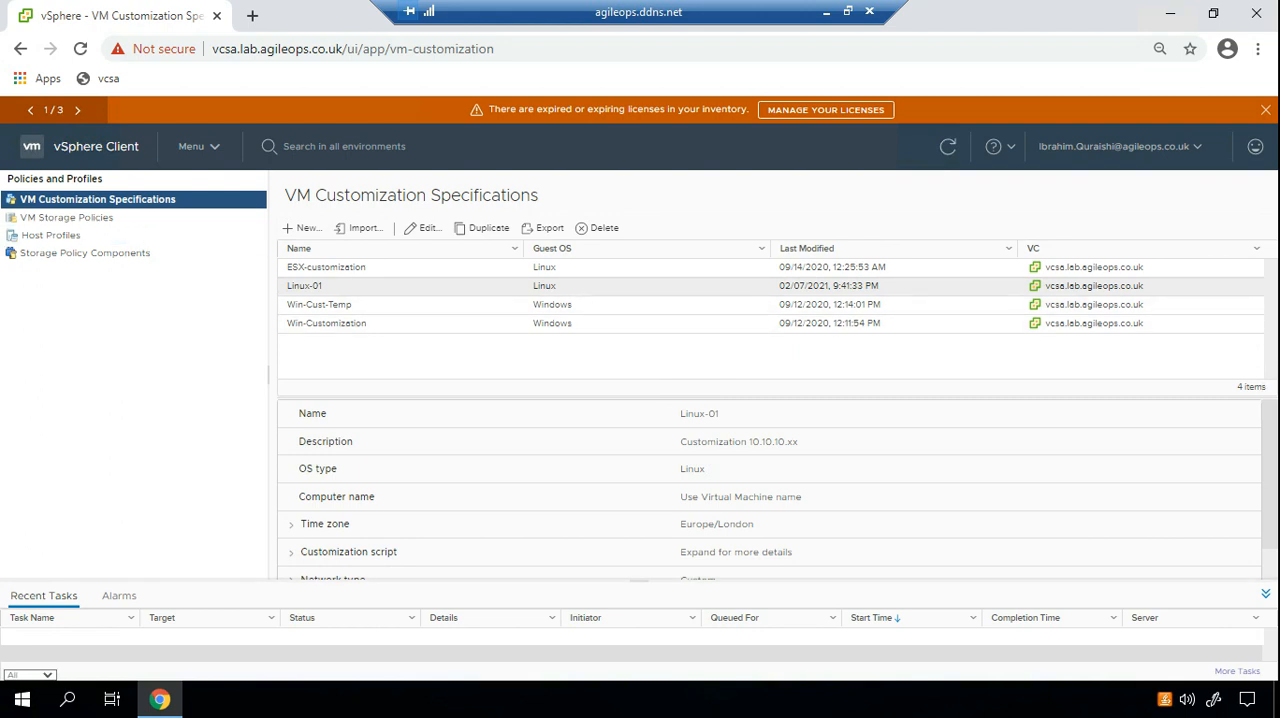
# Go to the VMs and Templates inventory and start deploying a new VM from the centos-01 template.
pyautogui.click(197, 146)
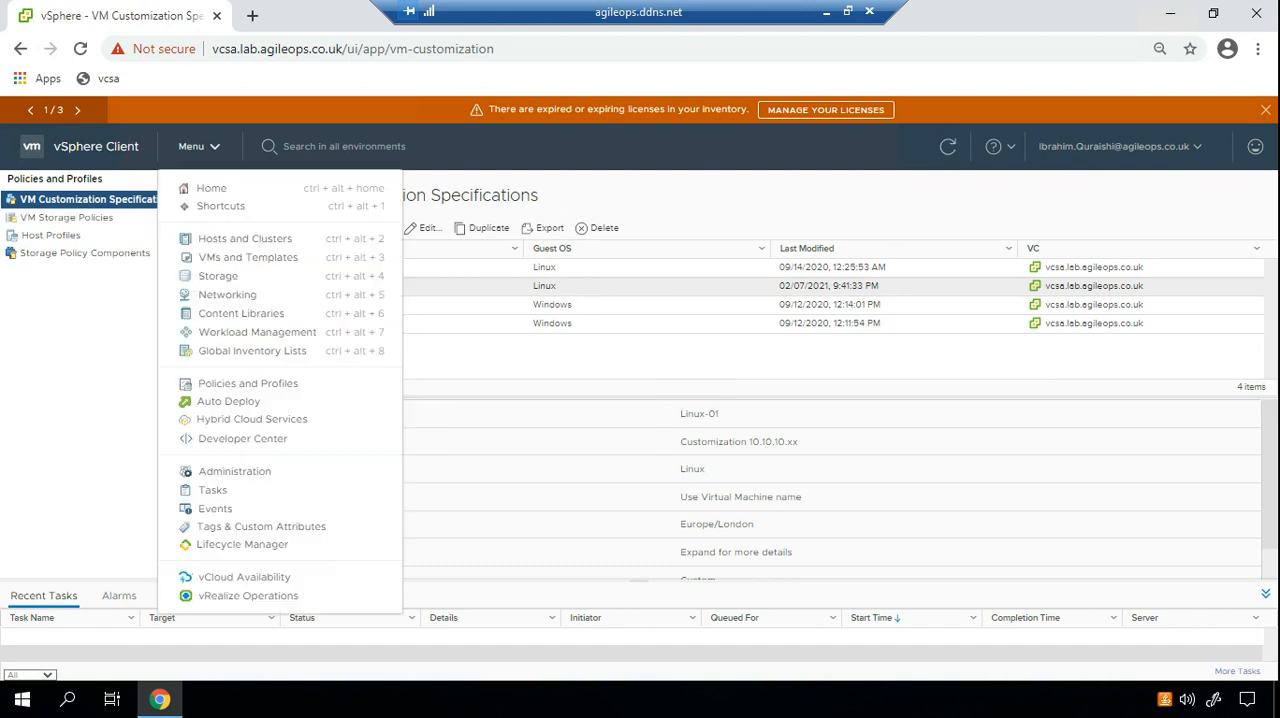
pyautogui.click(248, 257)
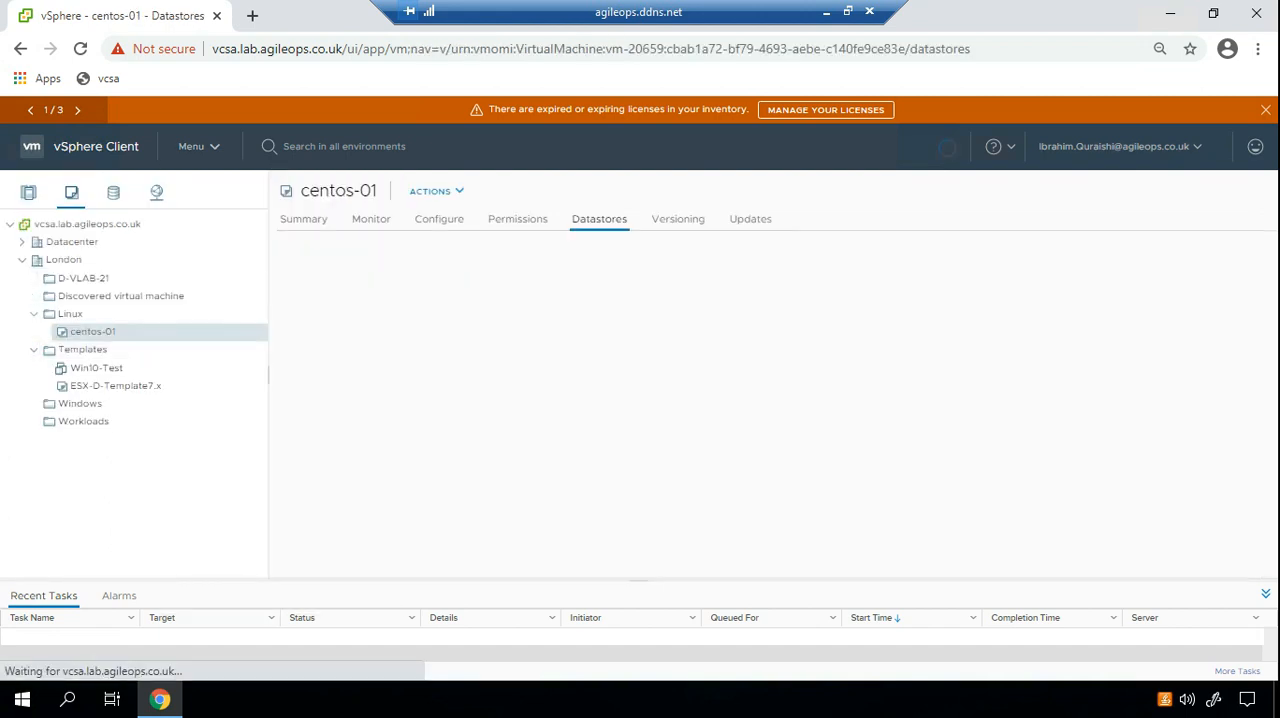
pyautogui.rightClick(92, 332)
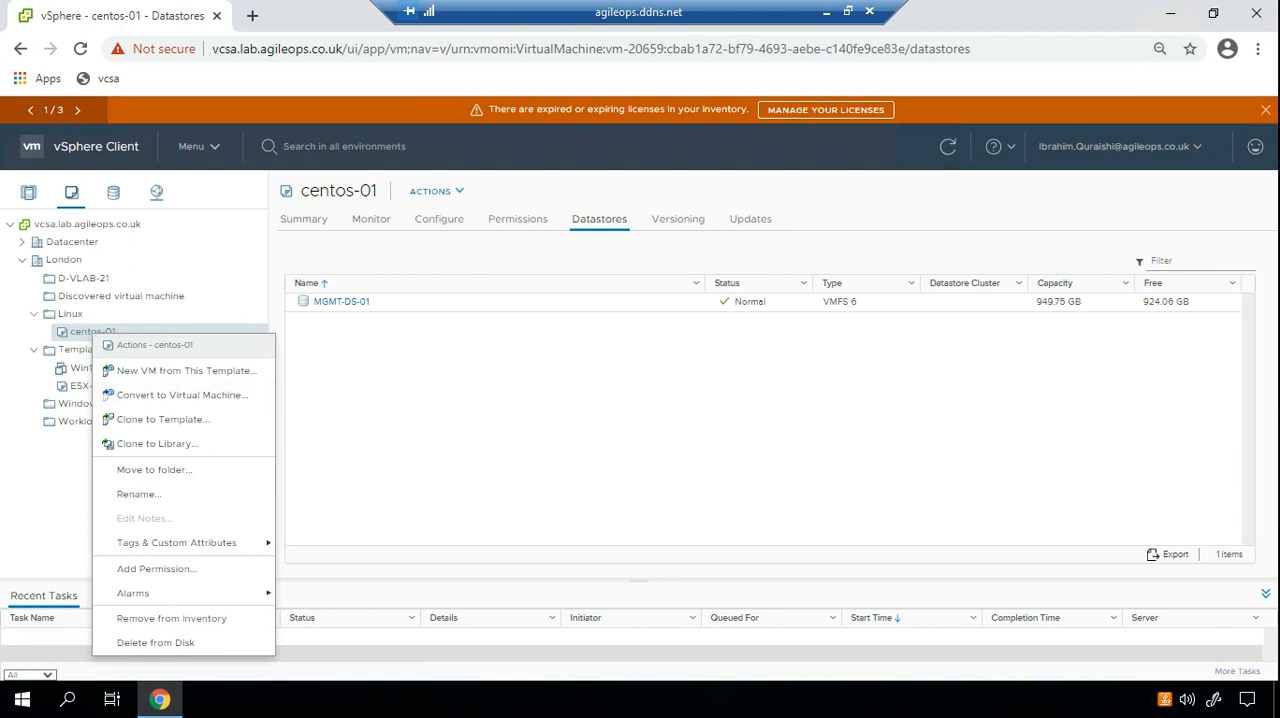
pyautogui.press('Escape')
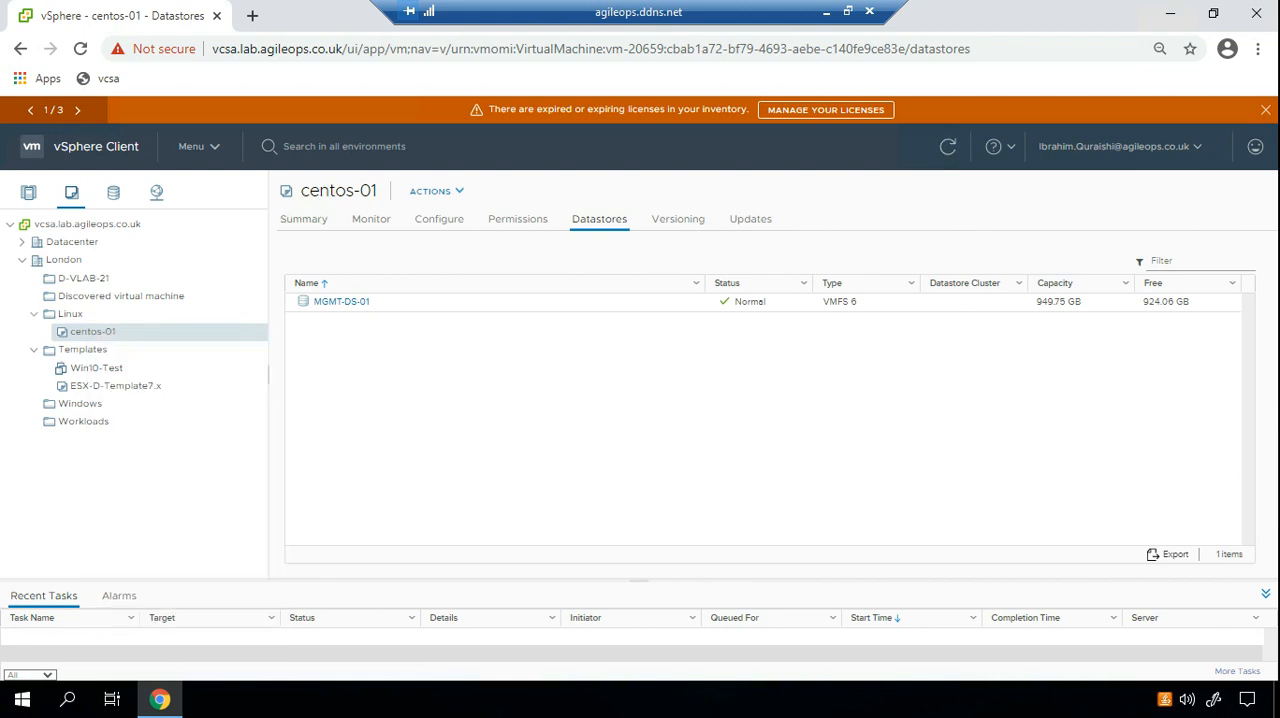
pyautogui.rightClick(98, 331)
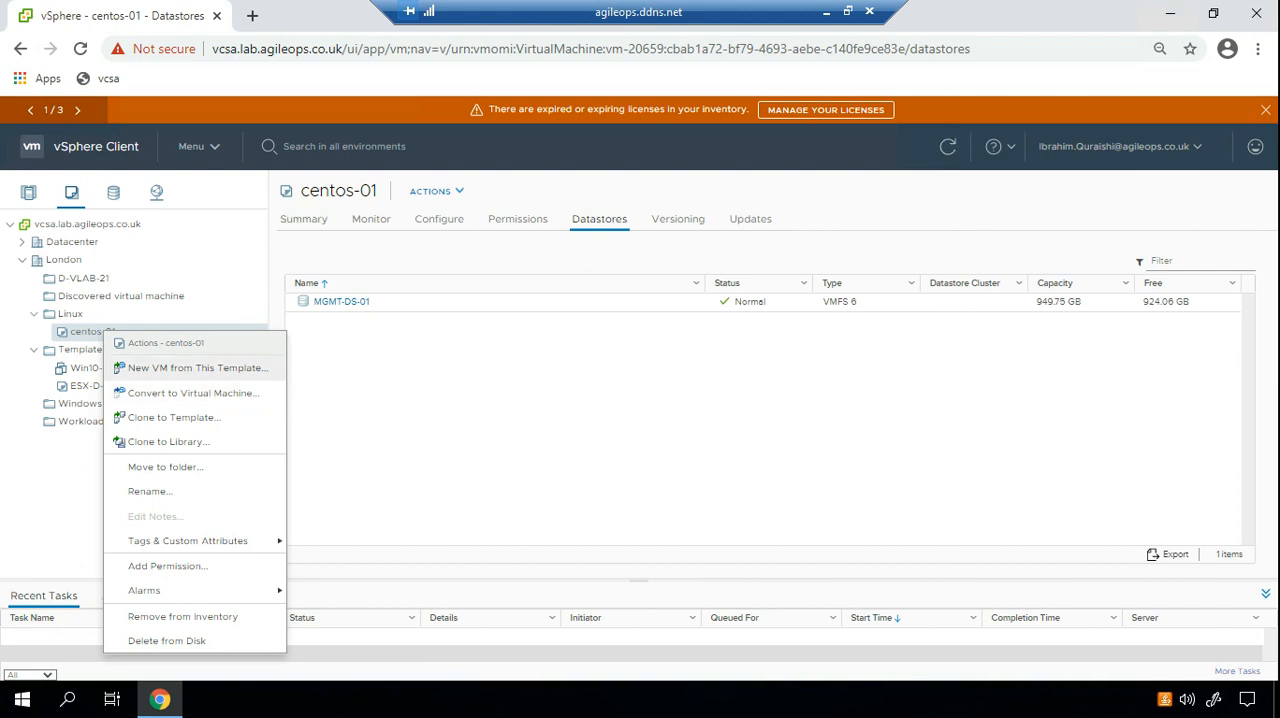
pyautogui.click(197, 368)
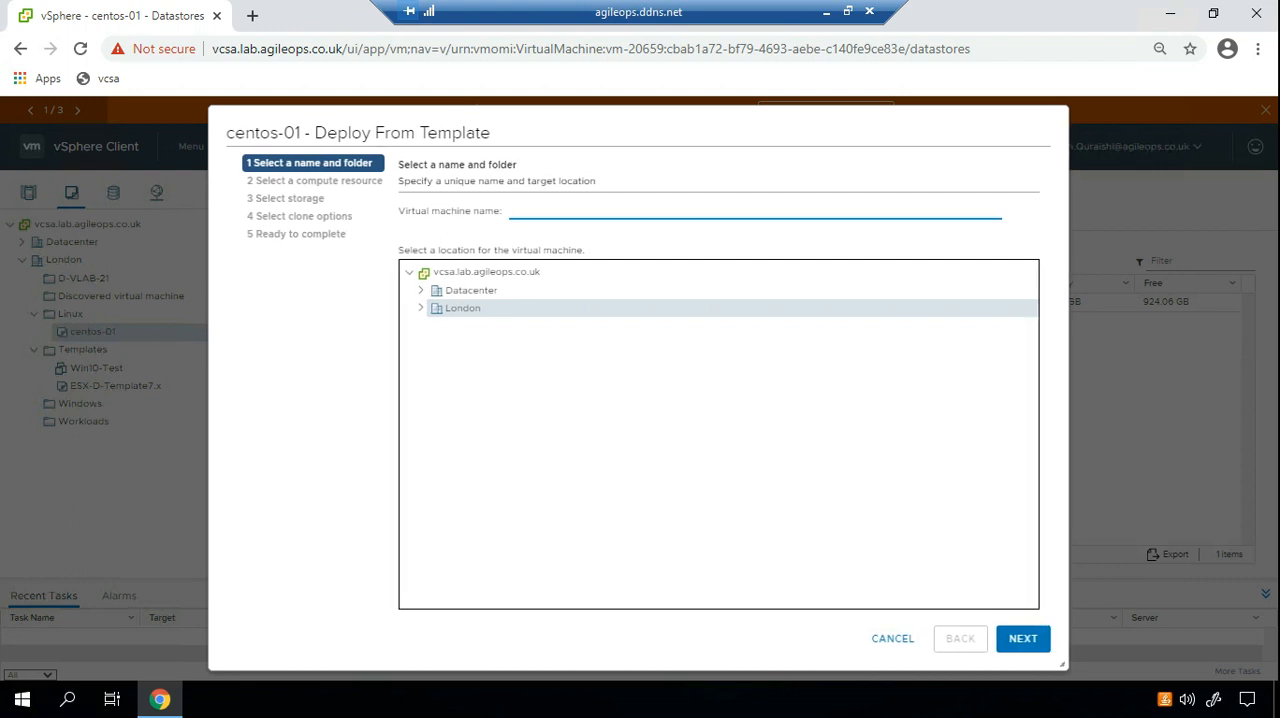
# Name the new virtual machine centos-test-01.
pyautogui.write('centos-tet')
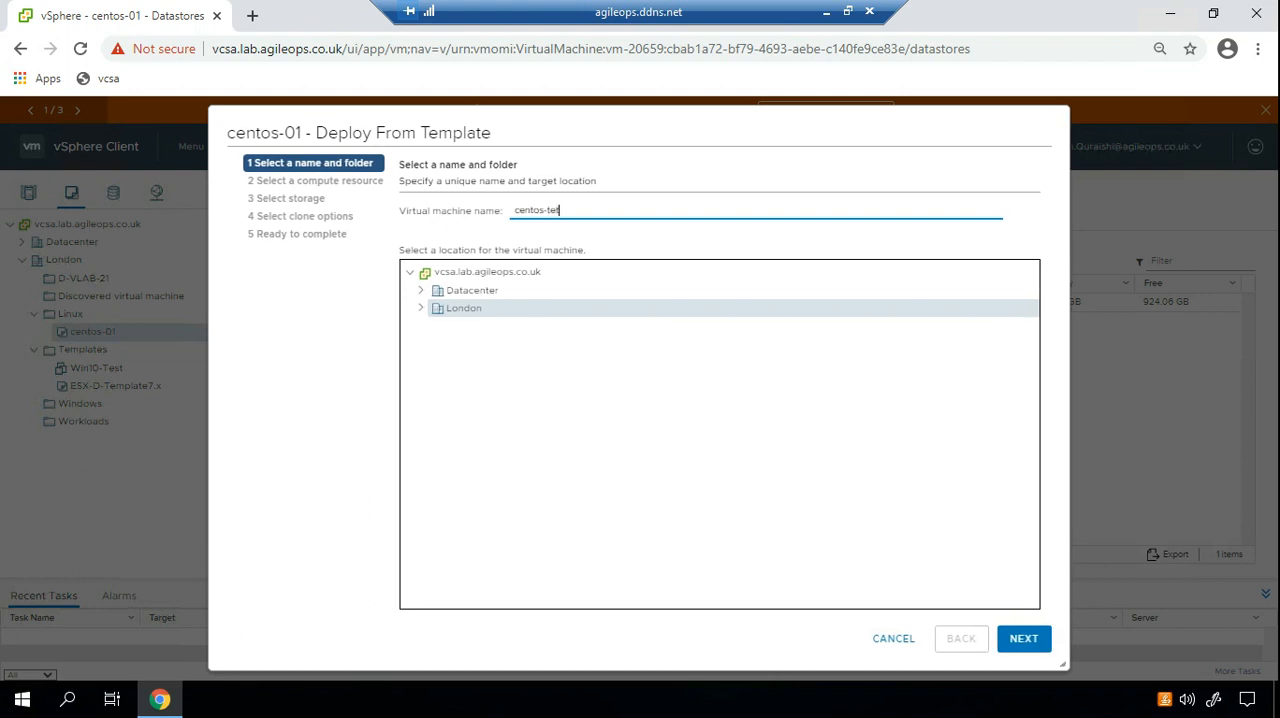
pyautogui.press('BackSpace')
pyautogui.write('st-01')
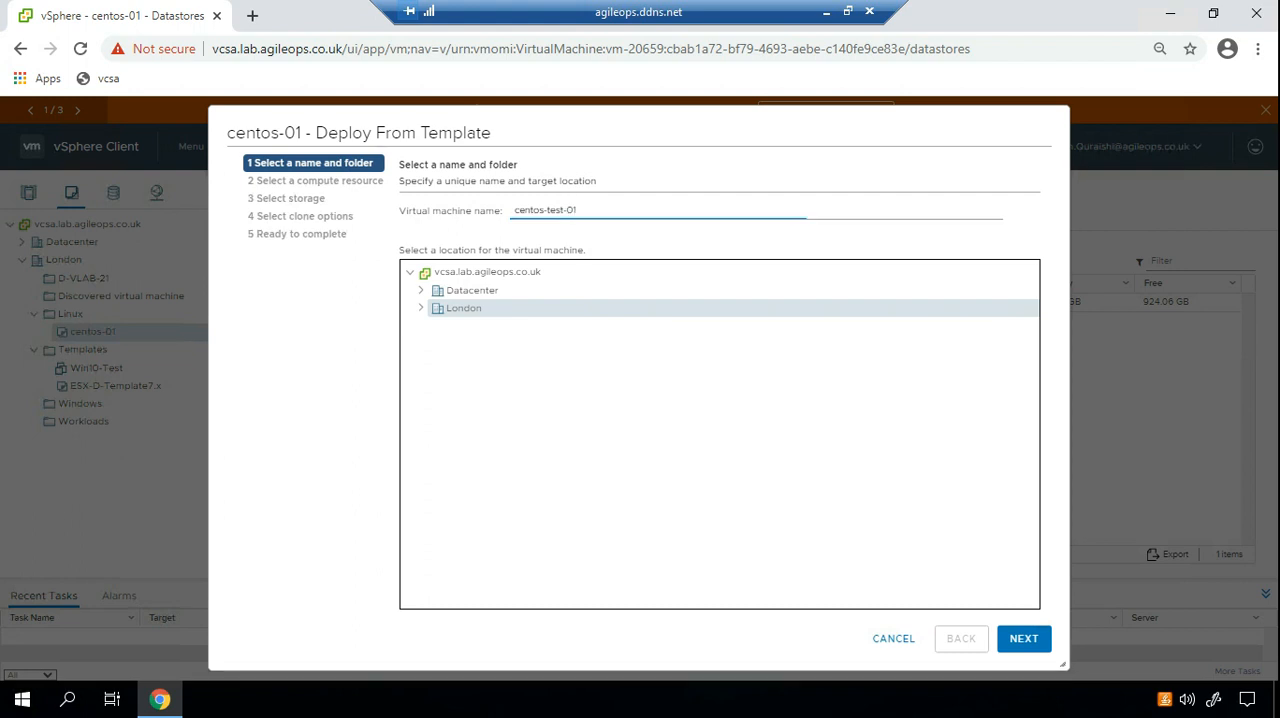
# Choose the Linux folder under the London datacenter as the VM's location and continue to compute resource selection.
pyautogui.click(421, 308)
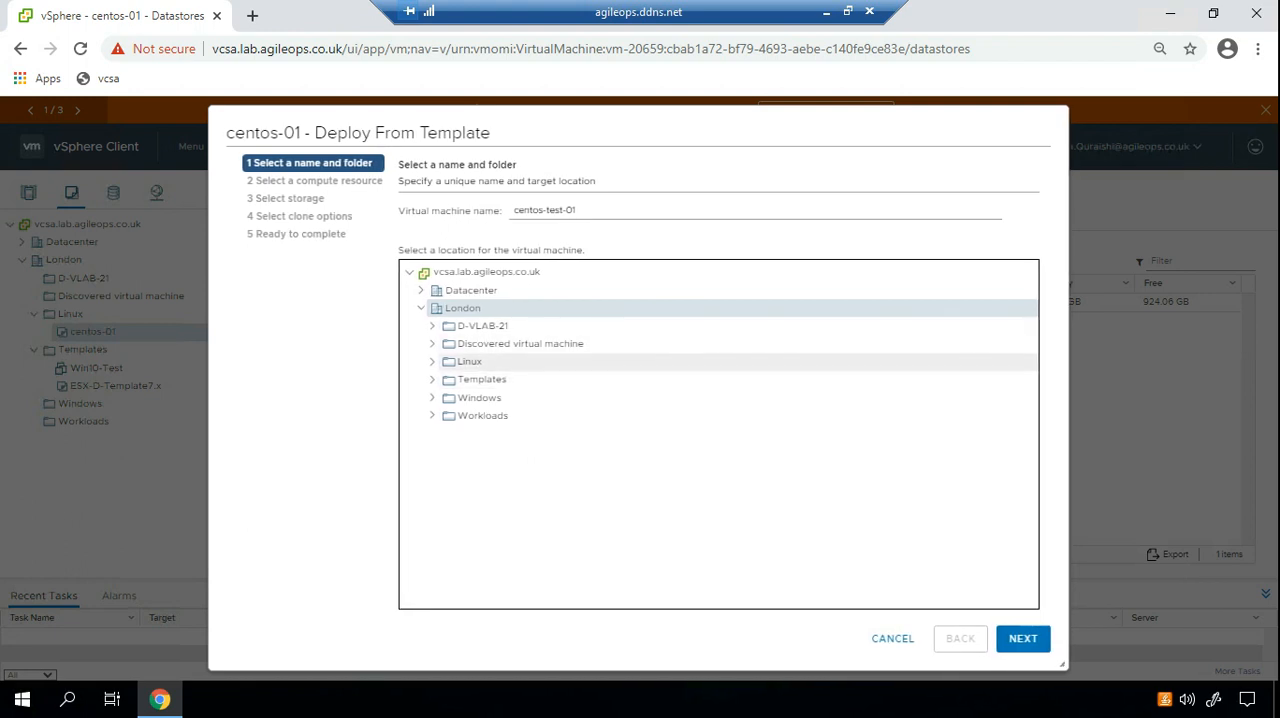
pyautogui.click(432, 361)
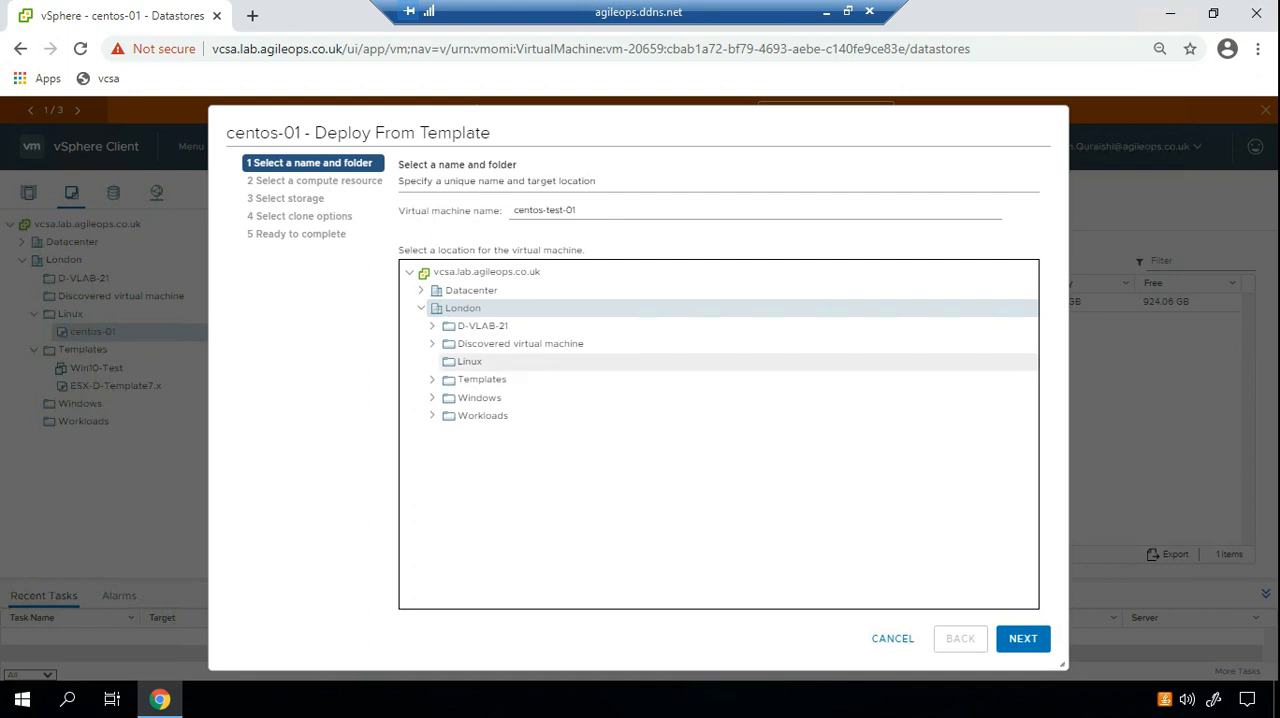
pyautogui.click(470, 362)
pyautogui.click(1023, 638)
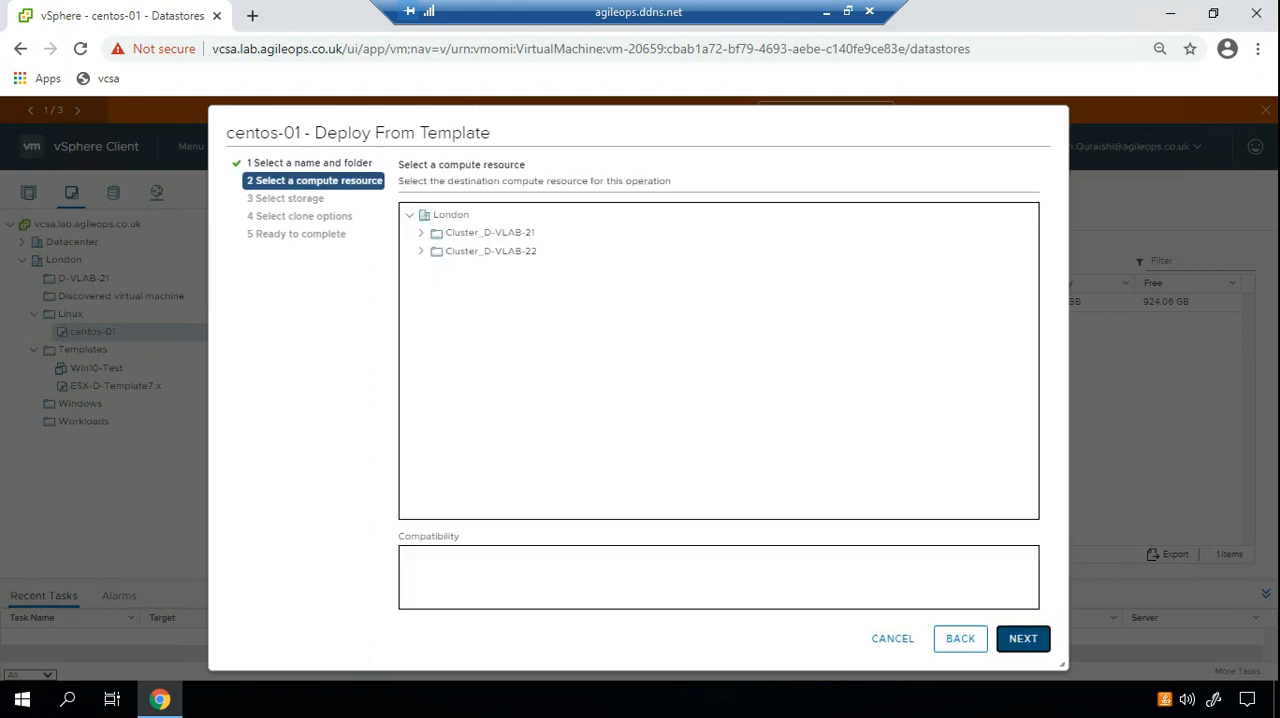
# Select host esx21.lab.agileops.co.uk in the Compute cluster under Cluster_D-VLAB-21 as the compute resource and check its compatibility.
pyautogui.click(421, 233)
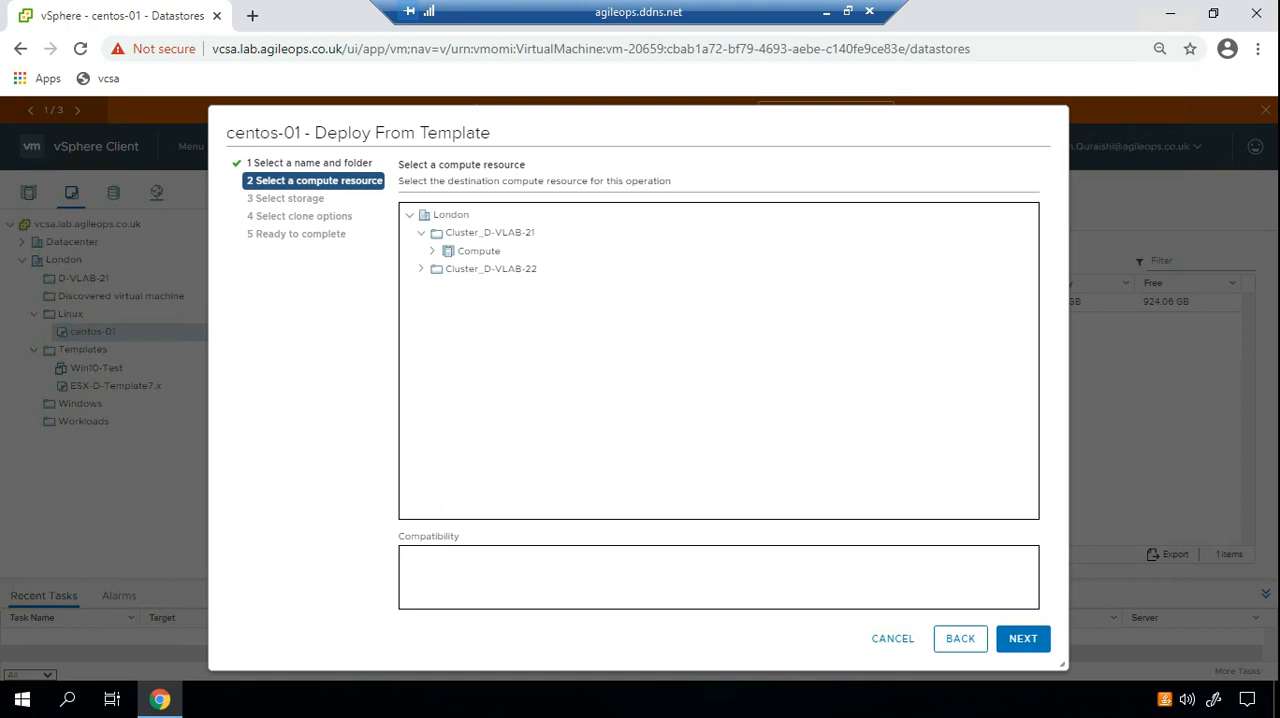
pyautogui.click(433, 251)
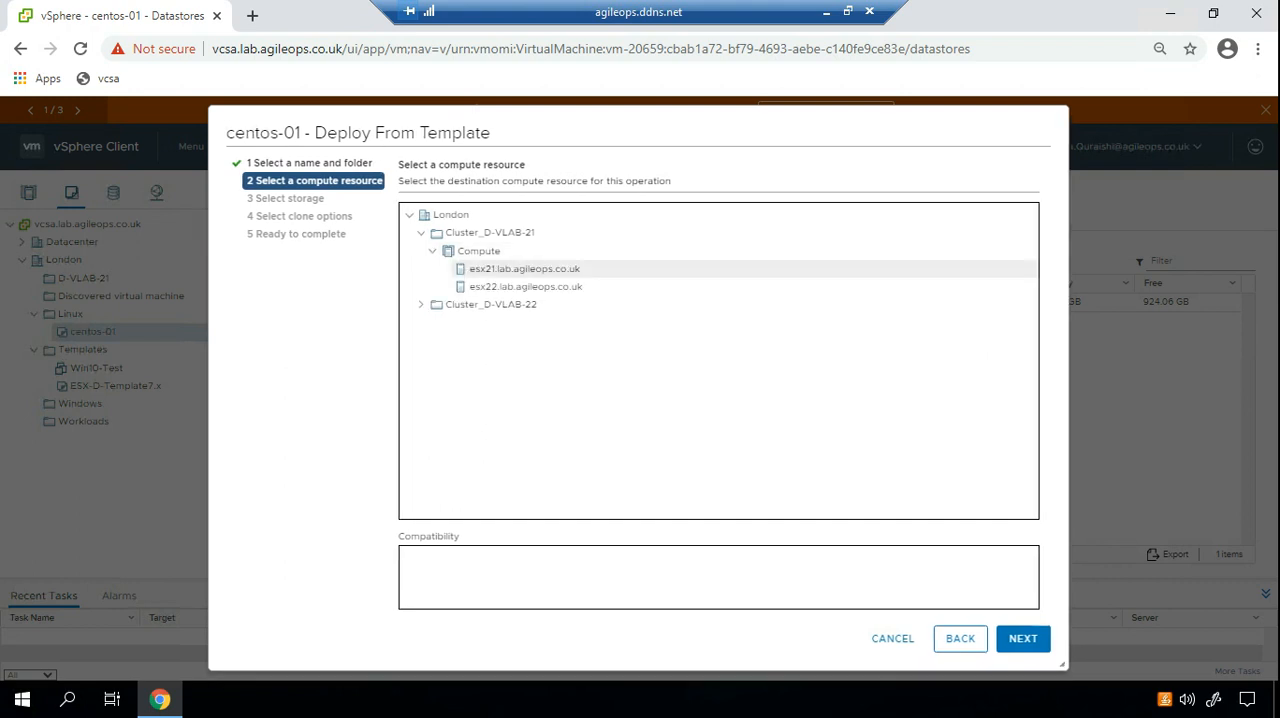
pyautogui.click(524, 269)
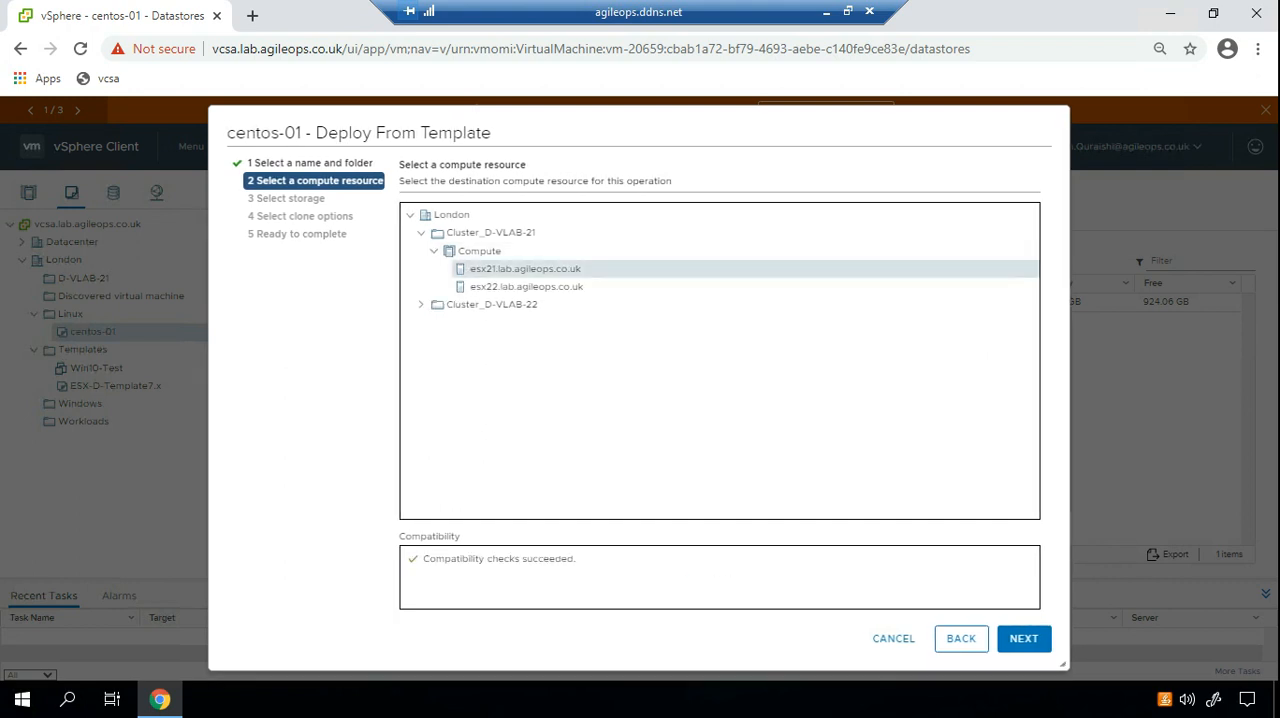
pyautogui.moveTo(422, 559); pyautogui.dragTo(492, 559)
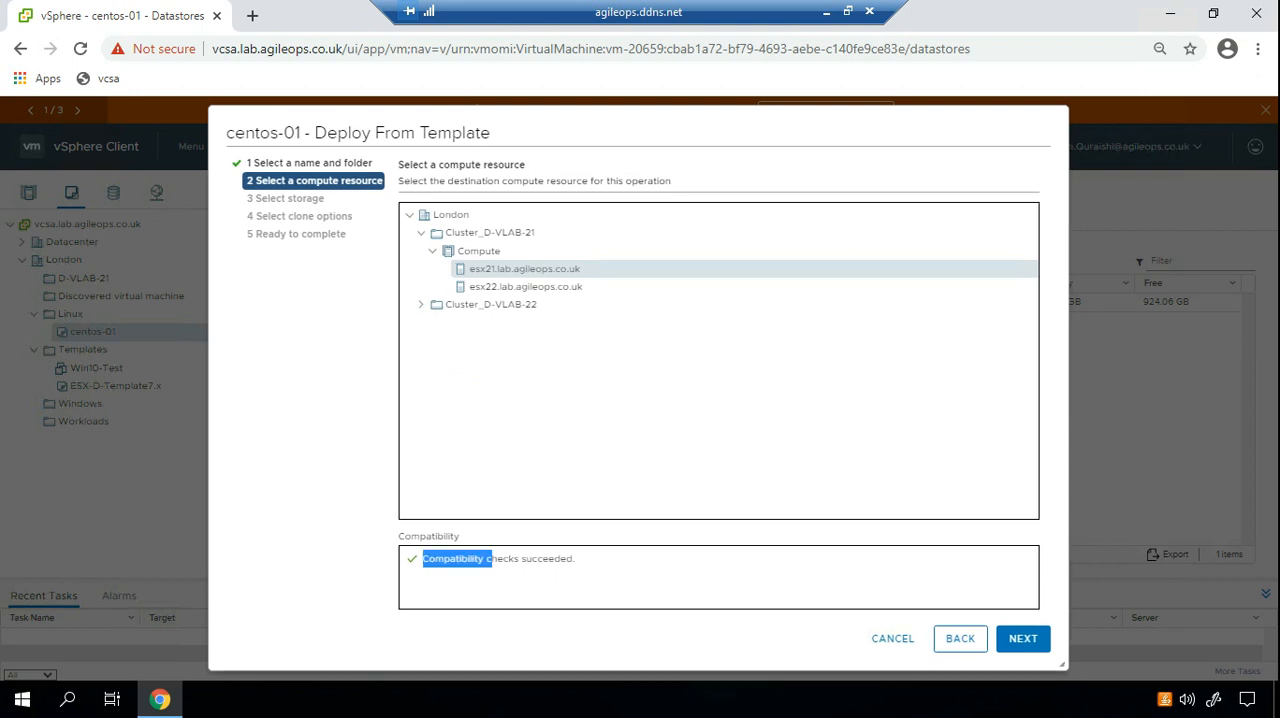
# Select the MGMT-DS-01 datastore as storage for the new VM and continue to the clone options.
pyautogui.click(1022, 638)
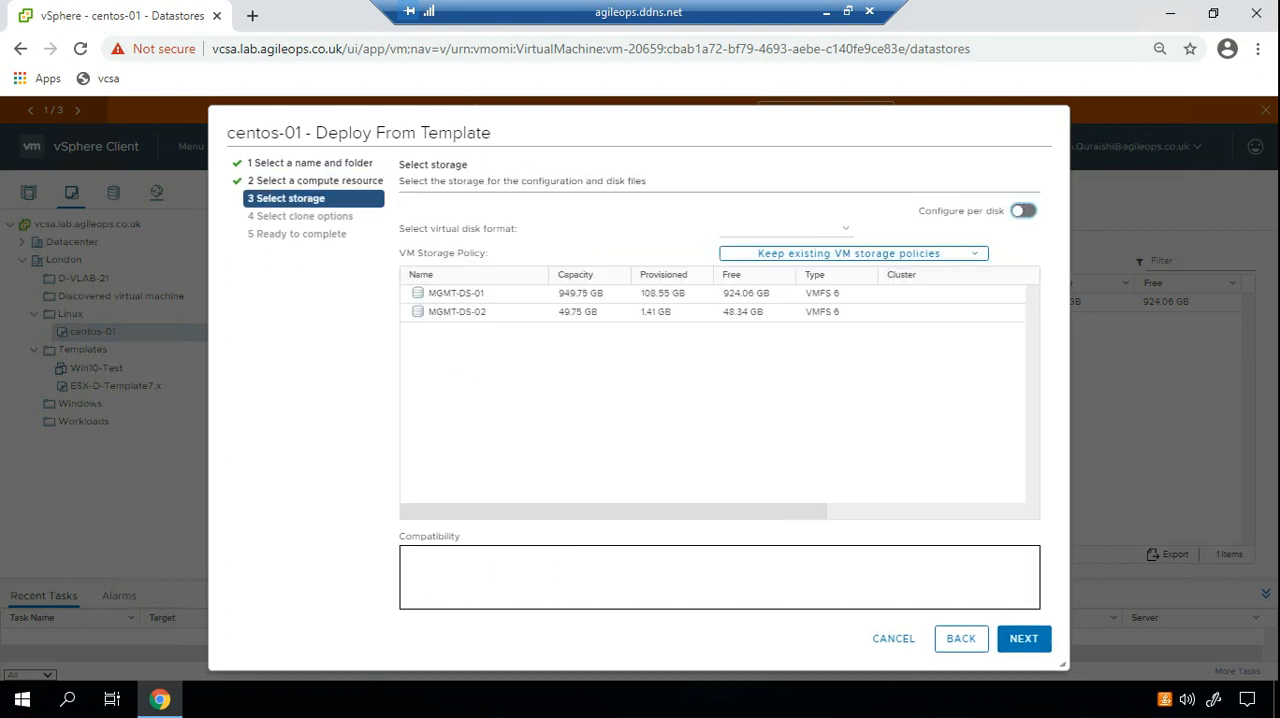
pyautogui.click(766, 294)
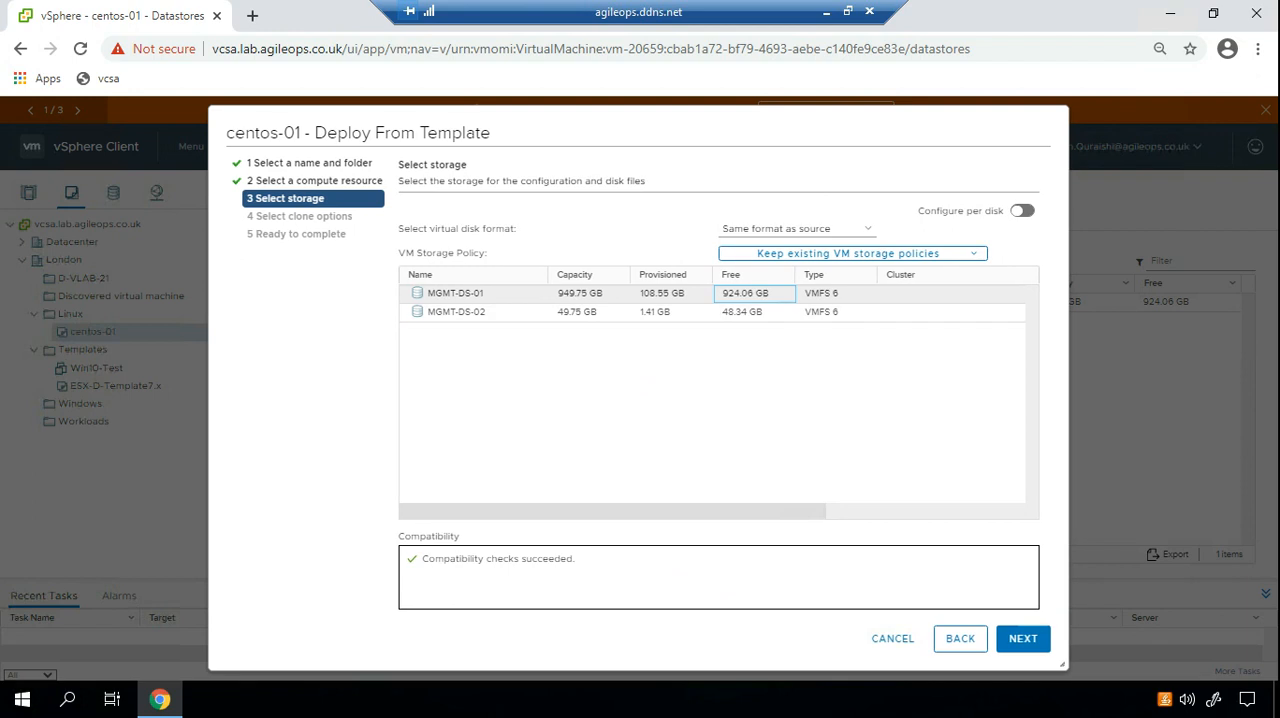
pyautogui.click(1023, 639)
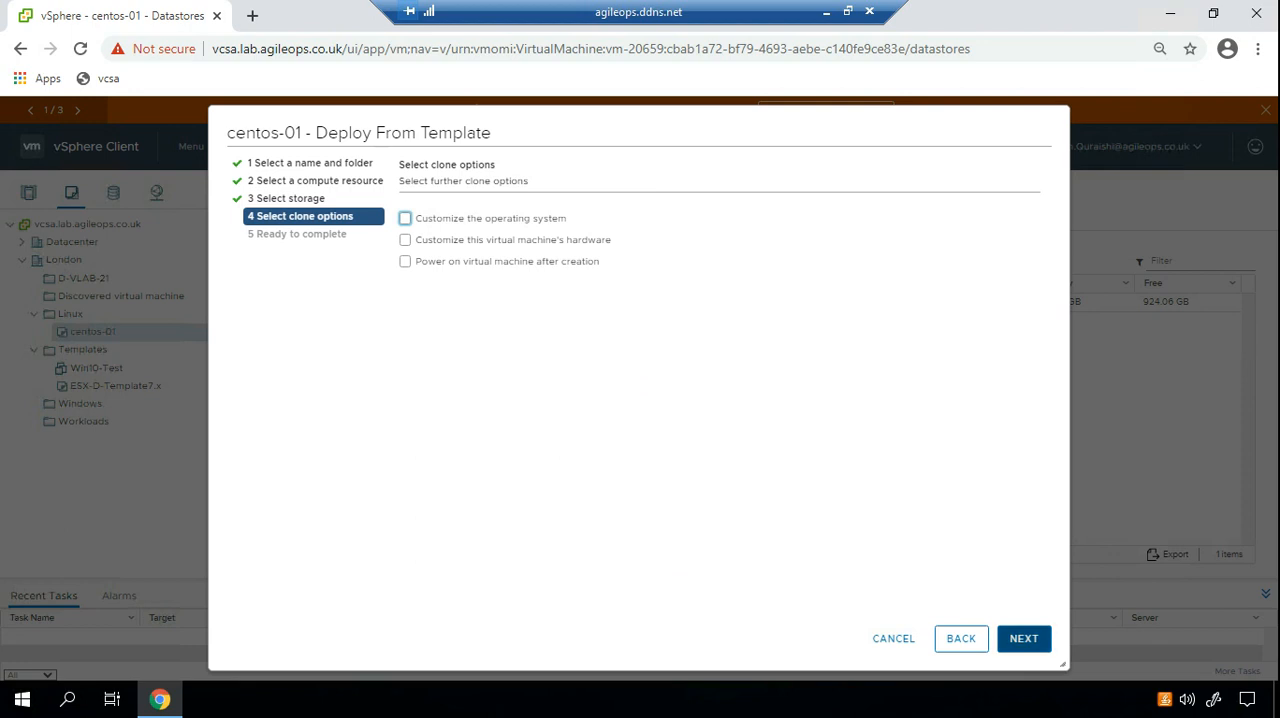
# Enable operating system customization for the clone and apply the Linux-01 guest customization specification.
pyautogui.click(1023, 639)
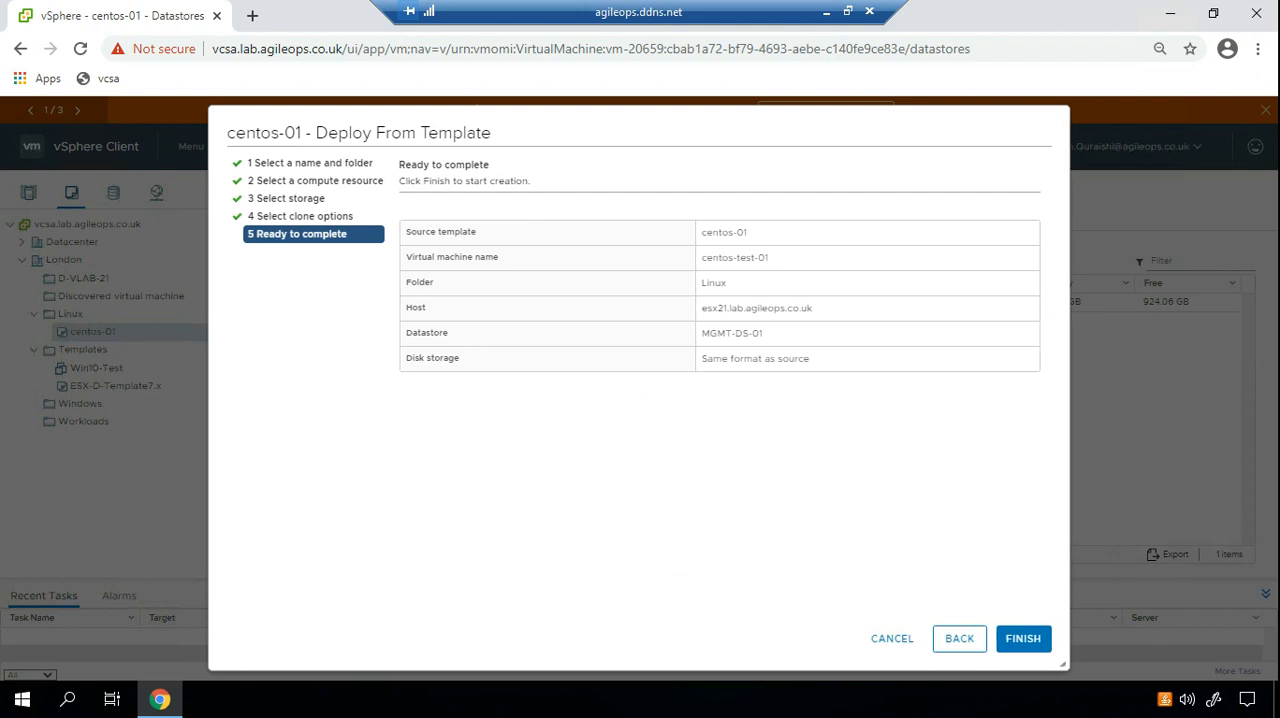
pyautogui.click(959, 638)
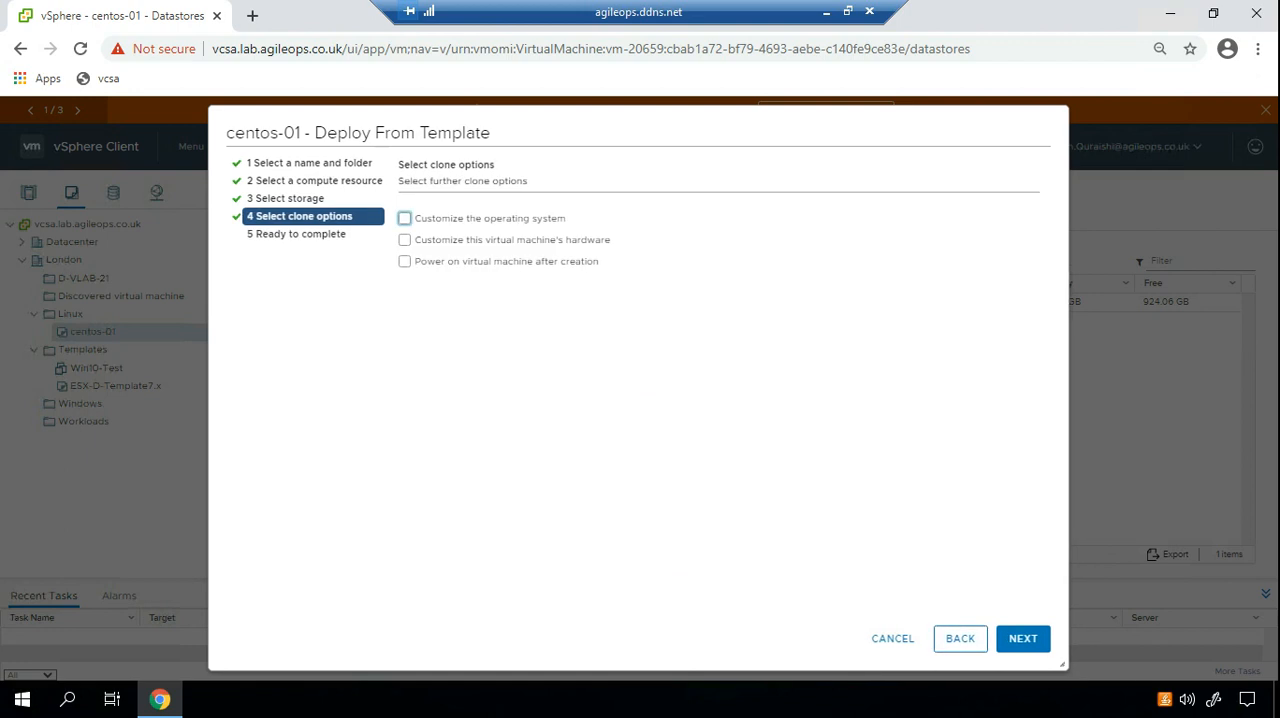
pyautogui.click(405, 218)
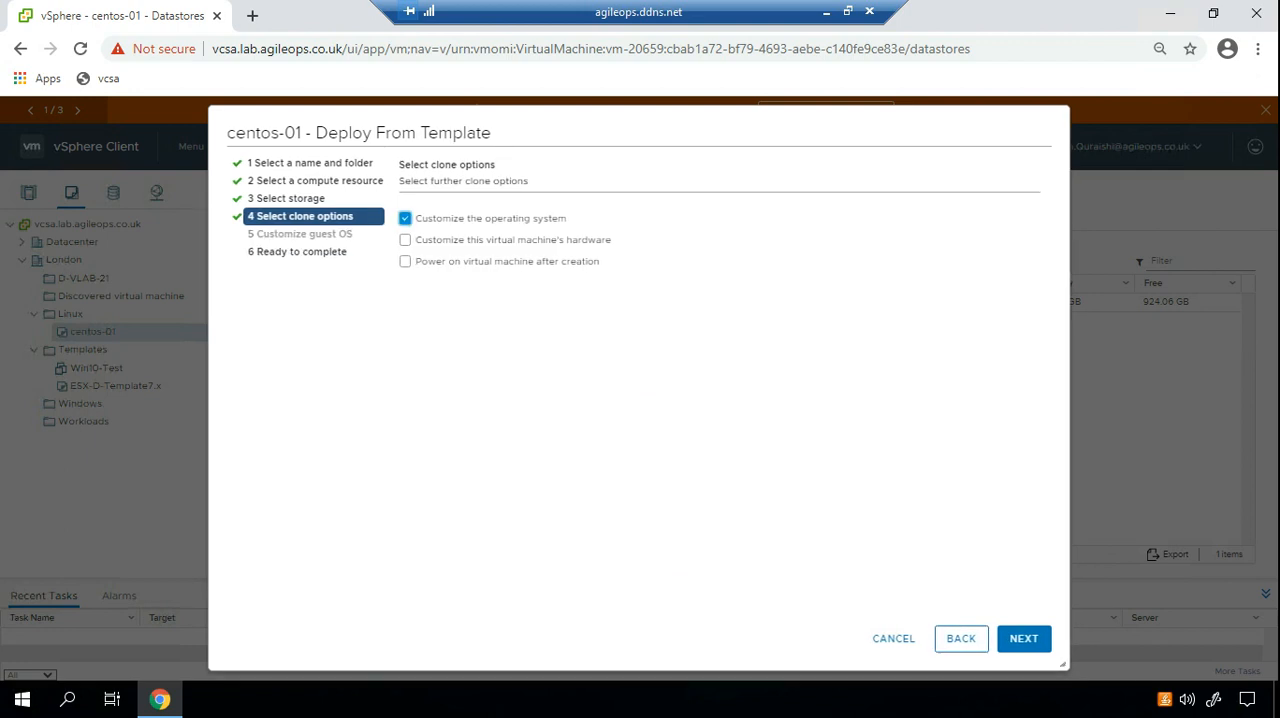
pyautogui.click(1023, 638)
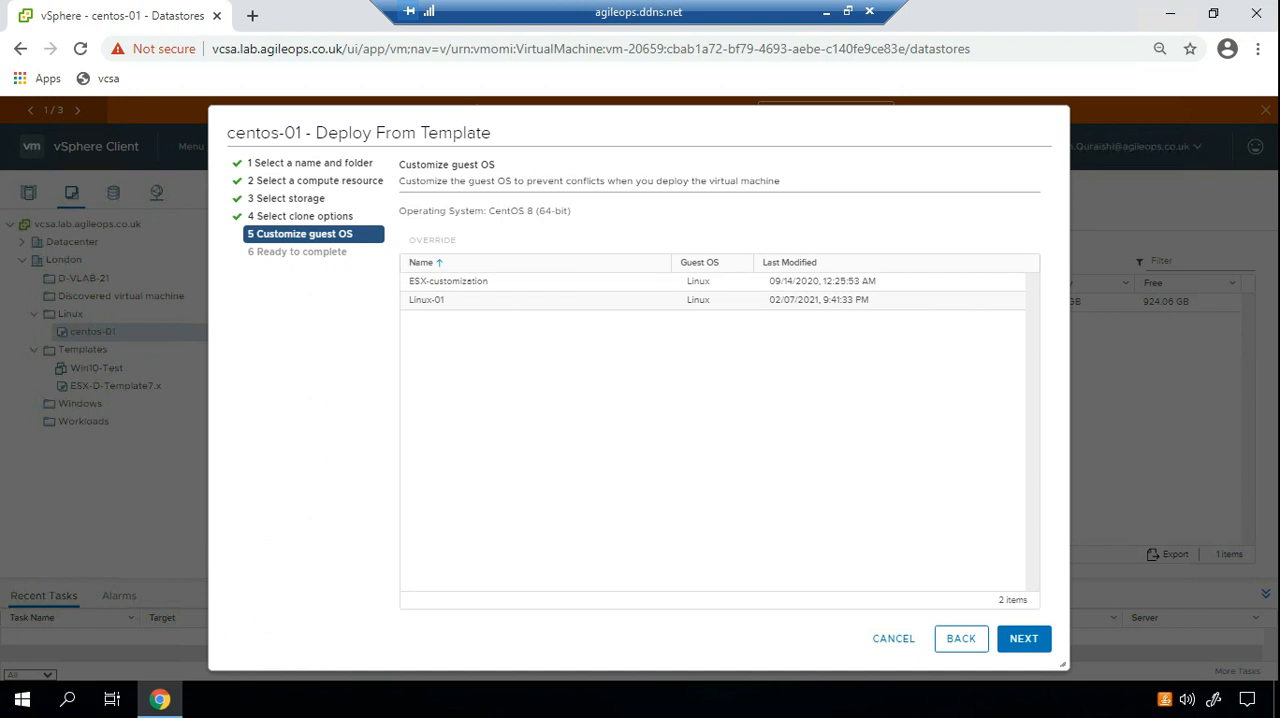
pyautogui.click(428, 300)
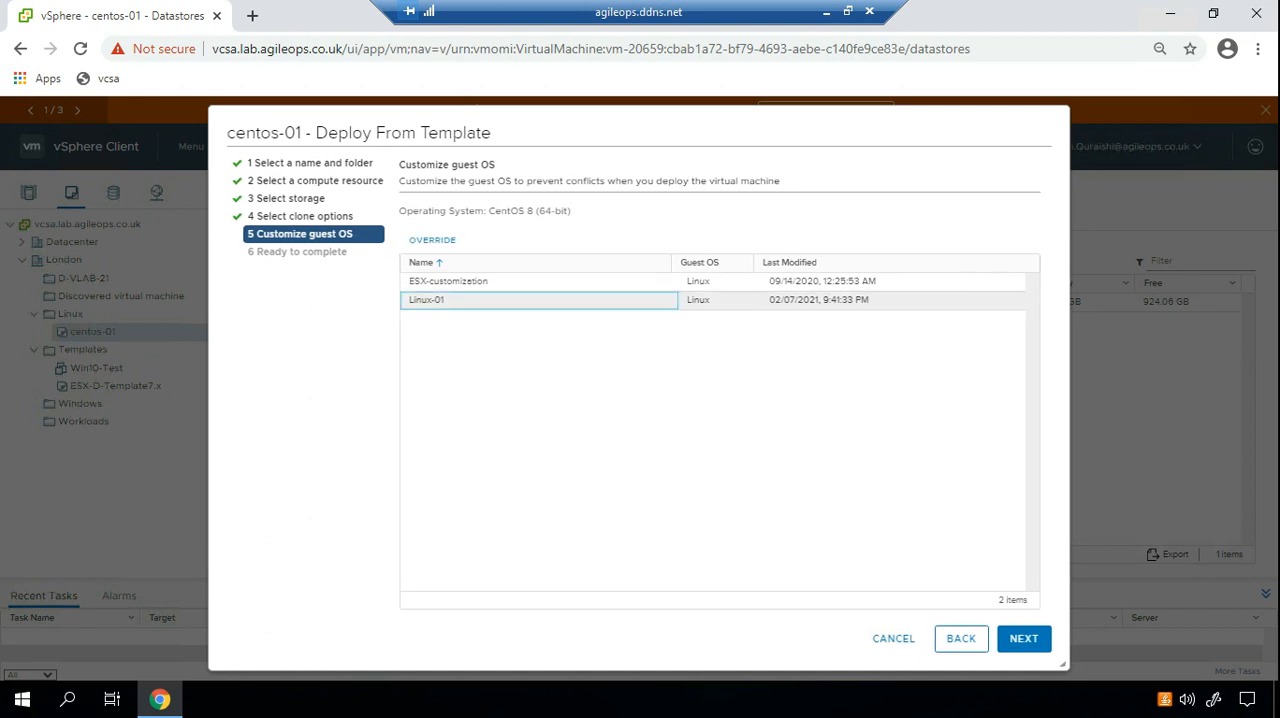
pyautogui.click(1023, 638)
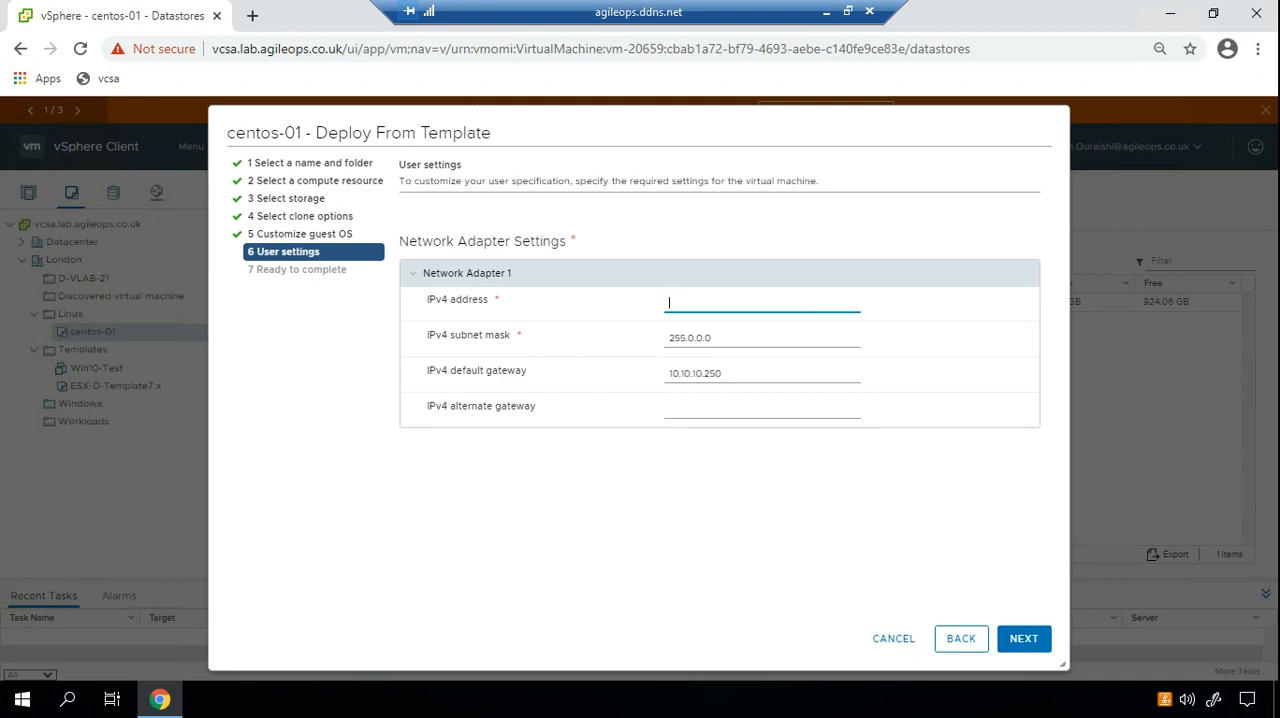
# Set Network Adapter 1's IPv4 address to 10.10.10.25 and continue to the deployment summary.
pyautogui.write('10.10.10.33')
pyautogui.press('BackSpace')
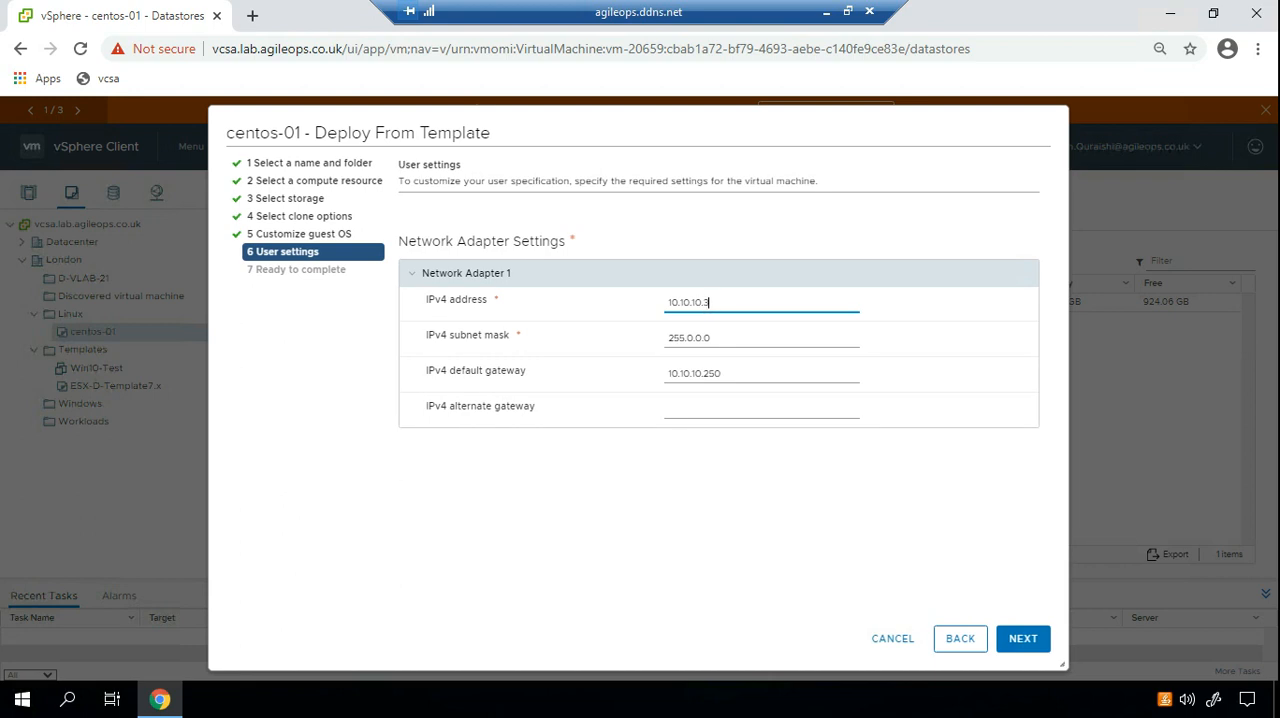
pyautogui.press('BackSpace')
pyautogui.write('25')
pyautogui.click(1023, 639)
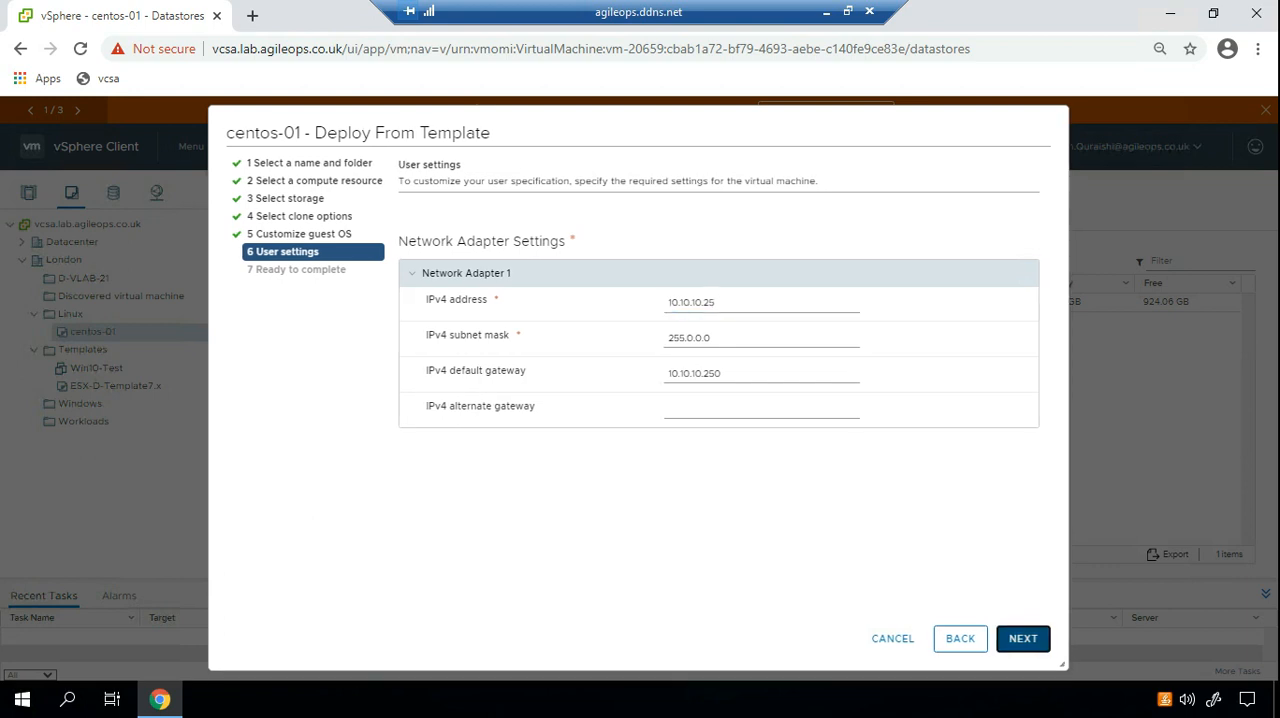
# Review the summary, start the deployment, and open centos-test-01 in the Hosts and Clusters inventory.
pyautogui.moveTo(778, 232); pyautogui.dragTo(818, 384)
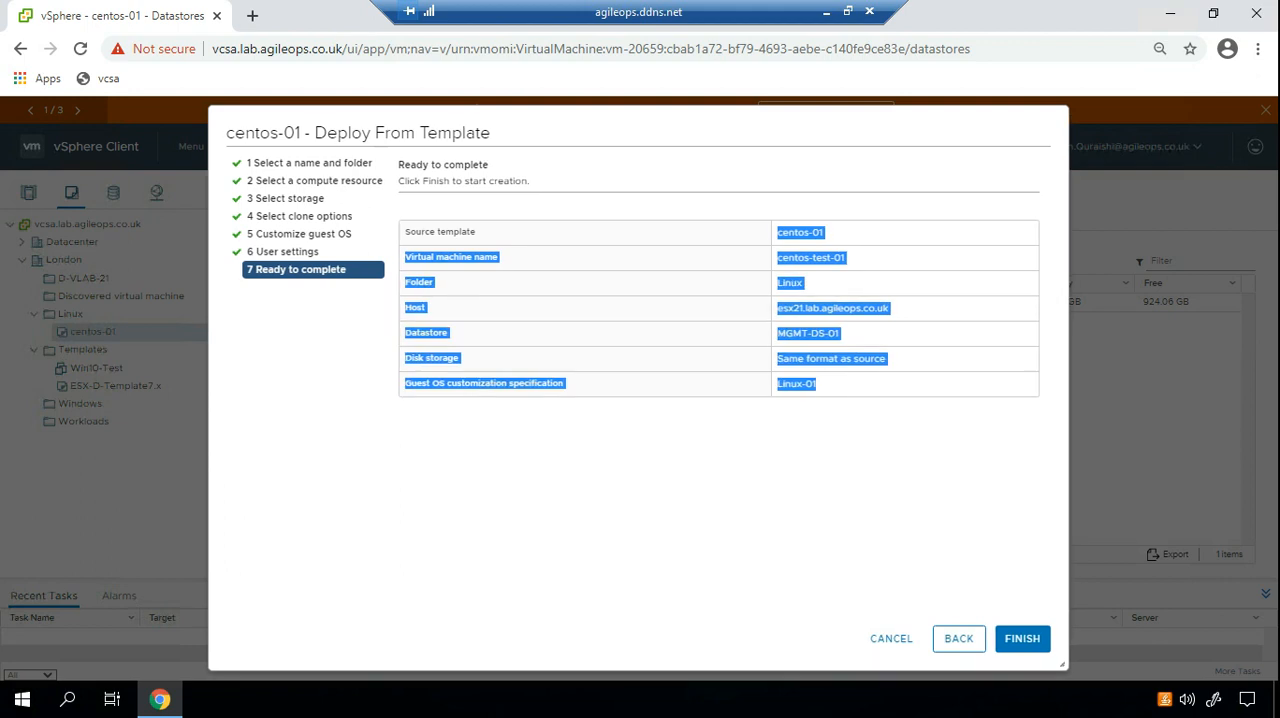
pyautogui.click(1022, 638)
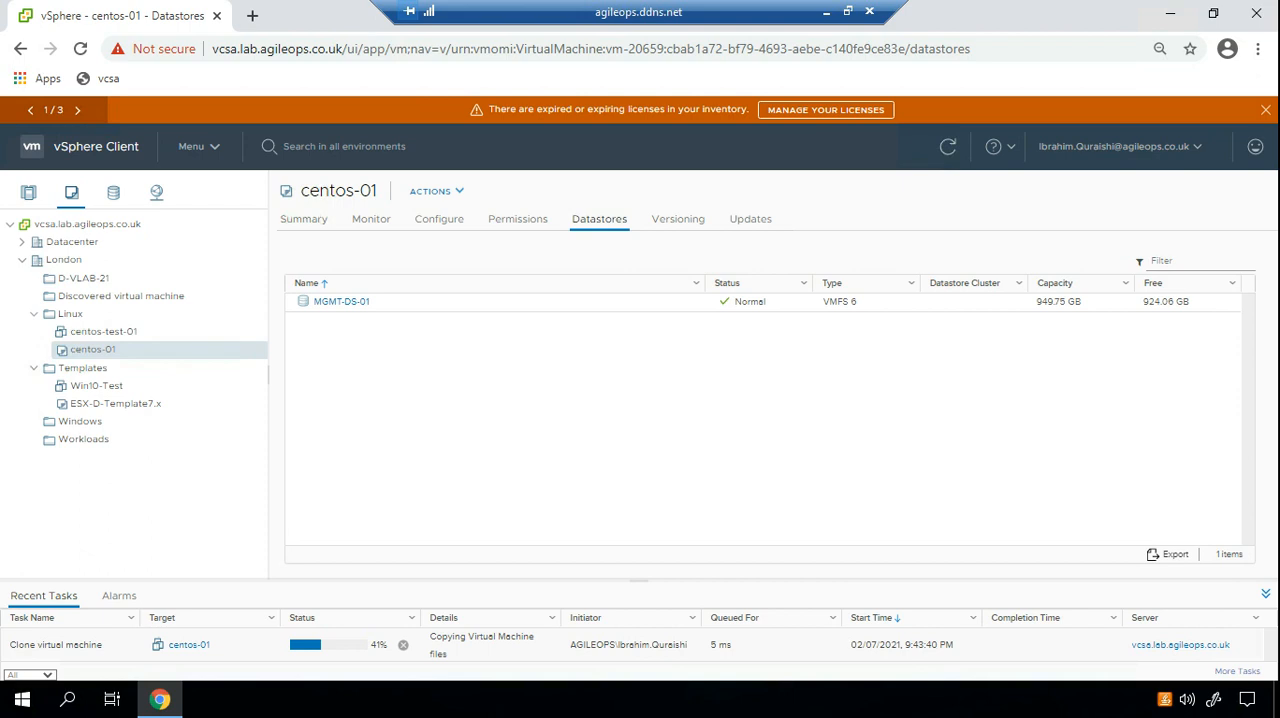
pyautogui.click(28, 192)
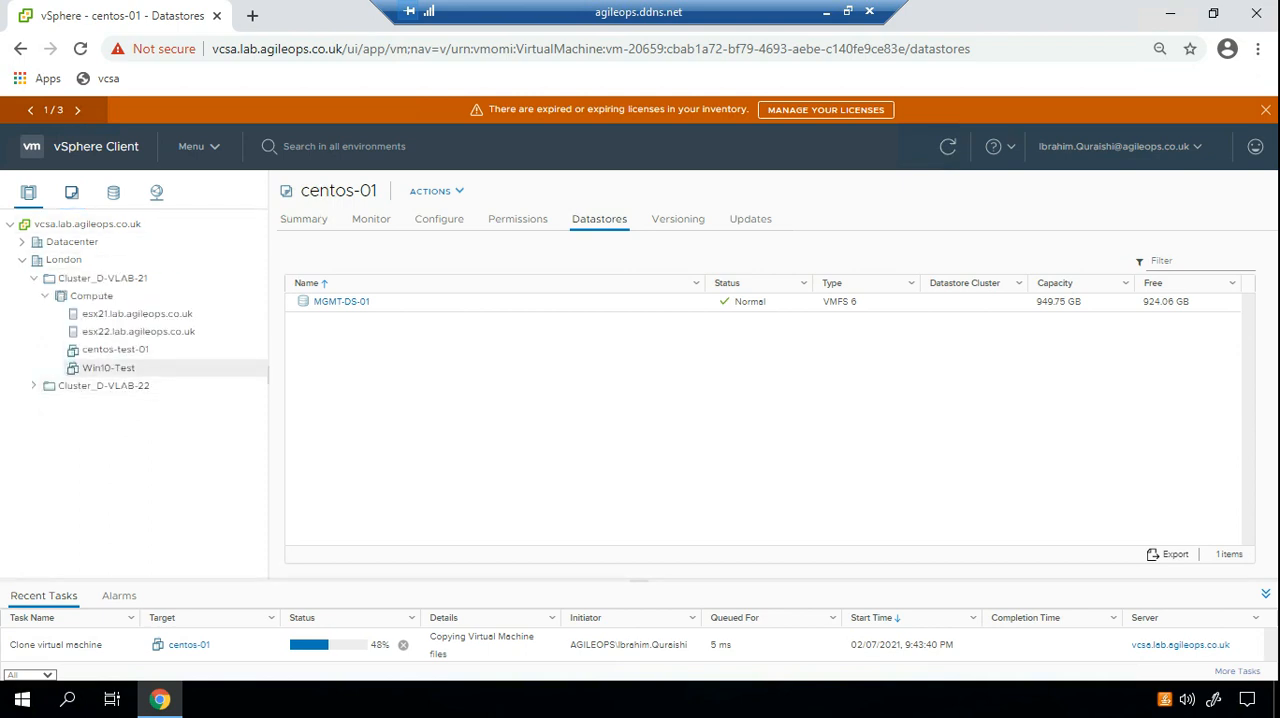
pyautogui.click(115, 349)
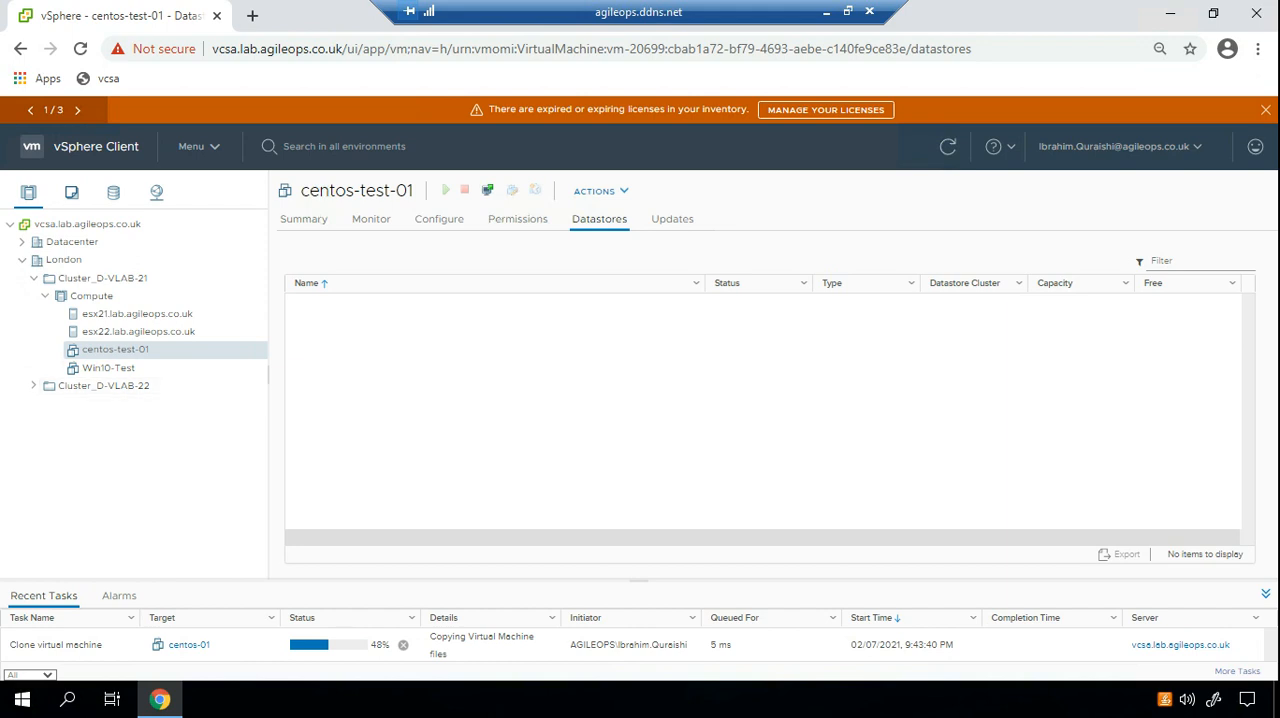
# Open a Command Prompt and start a continuous ping to 10.10.10.25.
pyautogui.rightClick(22, 699)
pyautogui.click(74, 610)
pyautogui.write('cmd')
pyautogui.press('Return')
pyautogui.write('p')
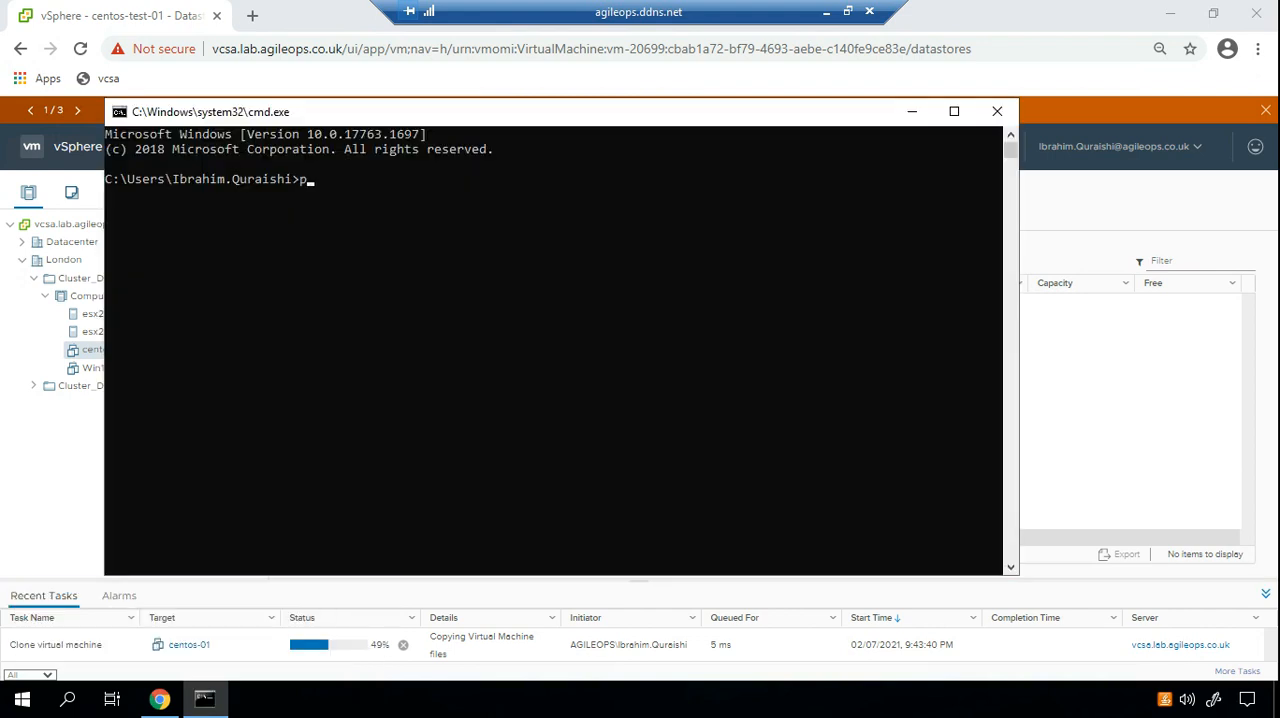
pyautogui.write('ing 1010')
pyautogui.press('BackSpace')
pyautogui.press('BackSpace')
pyautogui.write('10')
pyautogui.press('BackSpace')
pyautogui.press('BackSpace')
pyautogui.write('.10.10.25 -t')
pyautogui.press('Return')
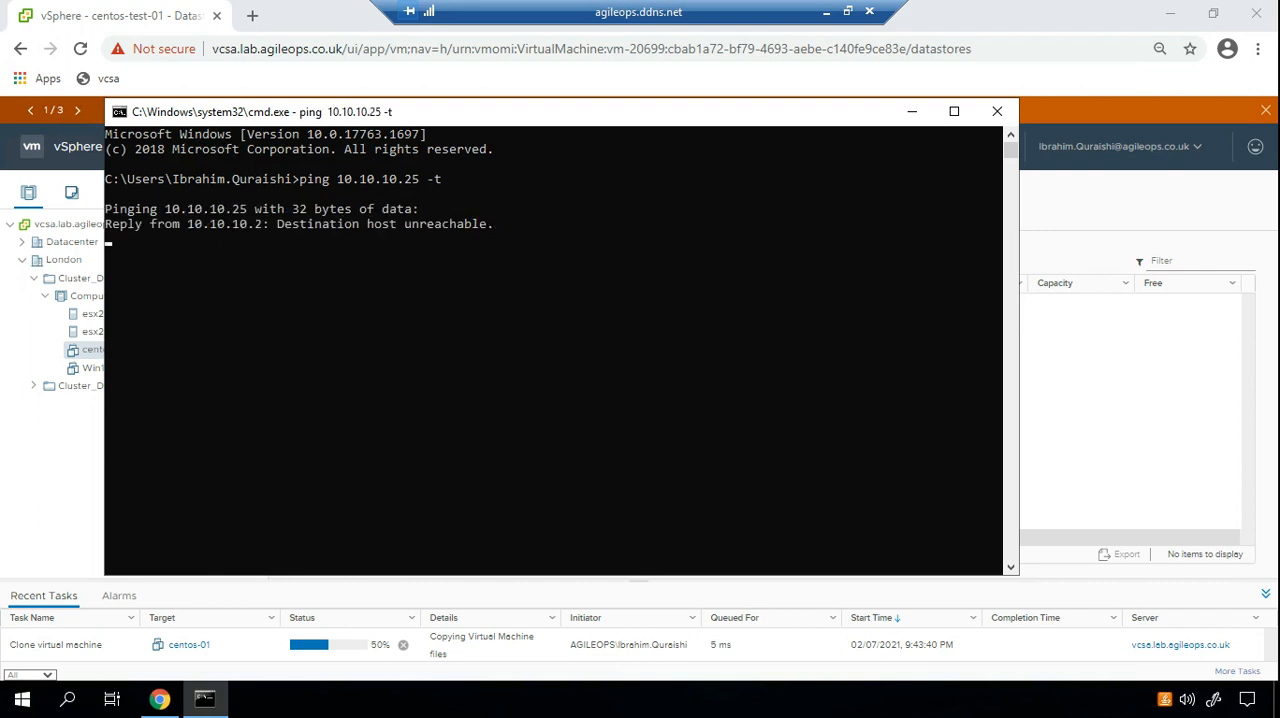
# Snap the Command Prompt window to half of the screen and return to the maximized vSphere browser window.
pyautogui.press('super+Right')
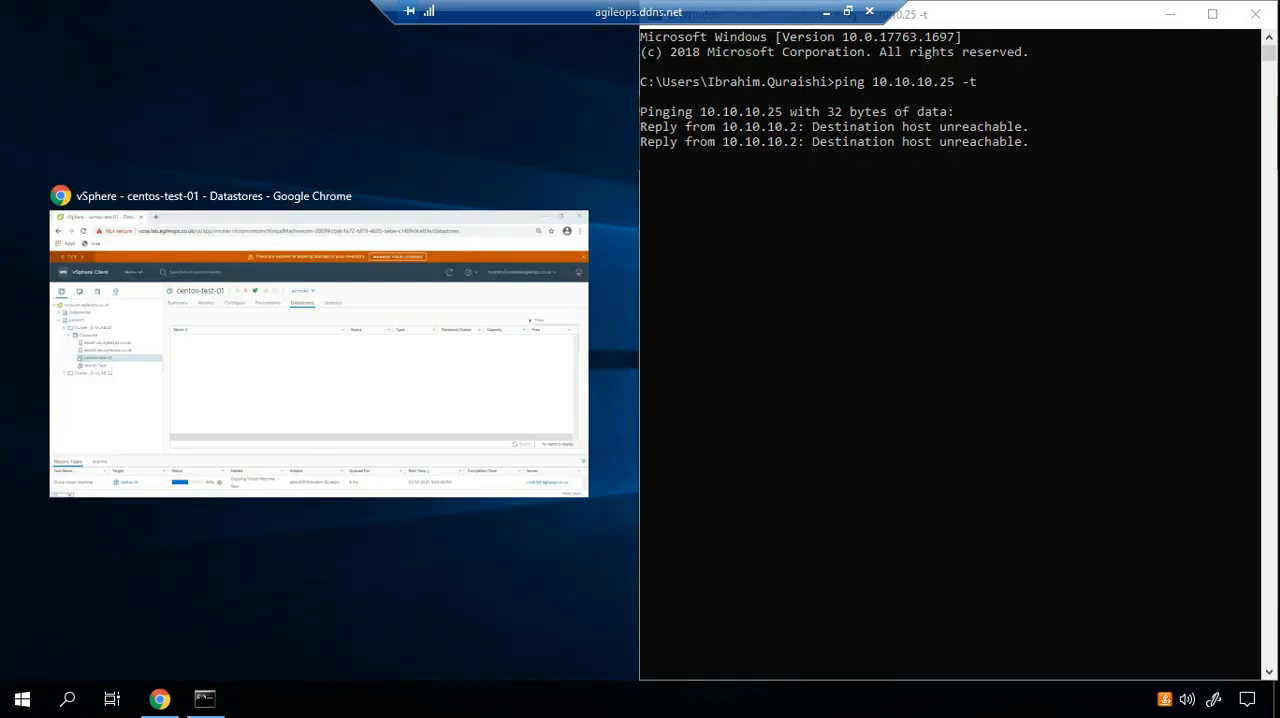
pyautogui.click(360, 353)
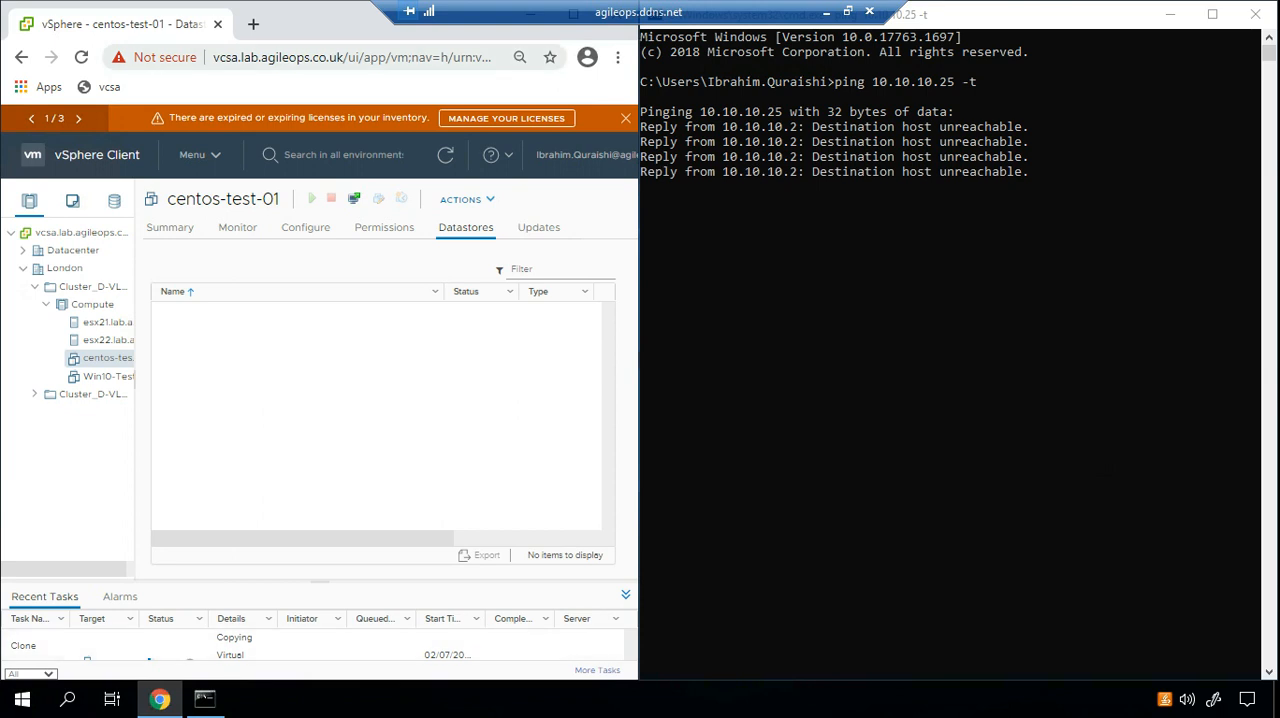
pyautogui.press('super+Right')
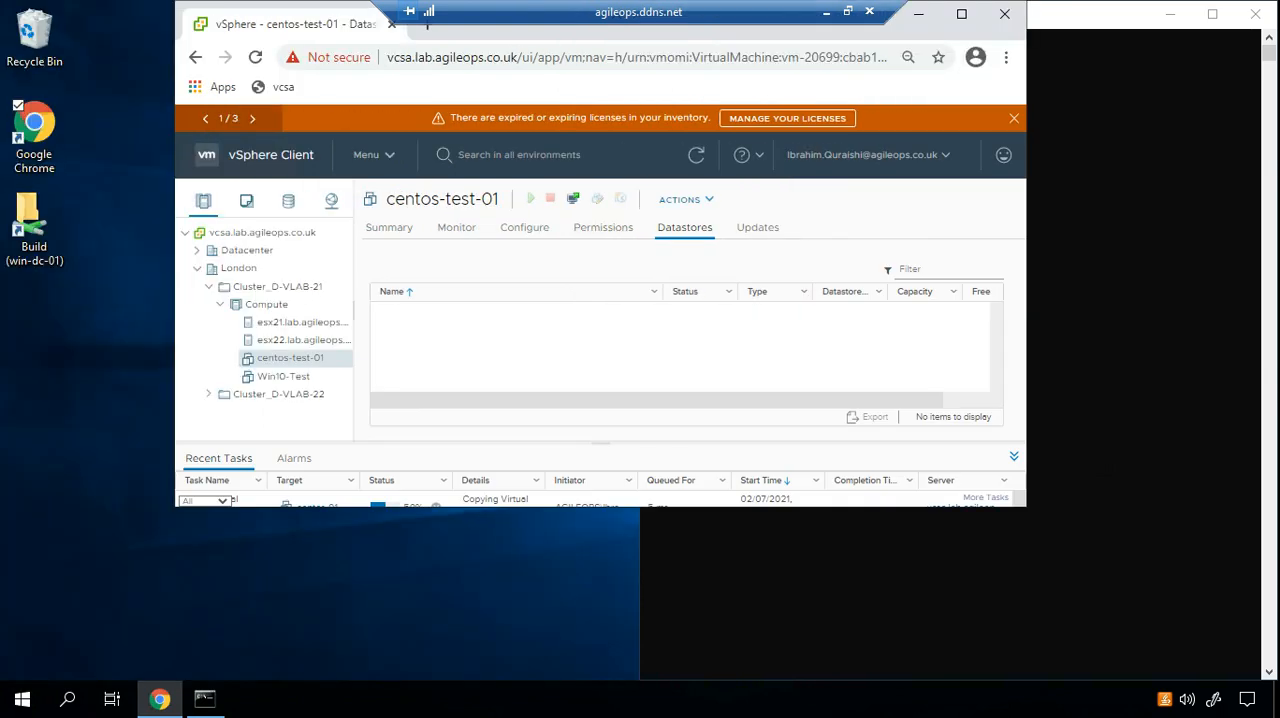
pyautogui.press('super+Up')
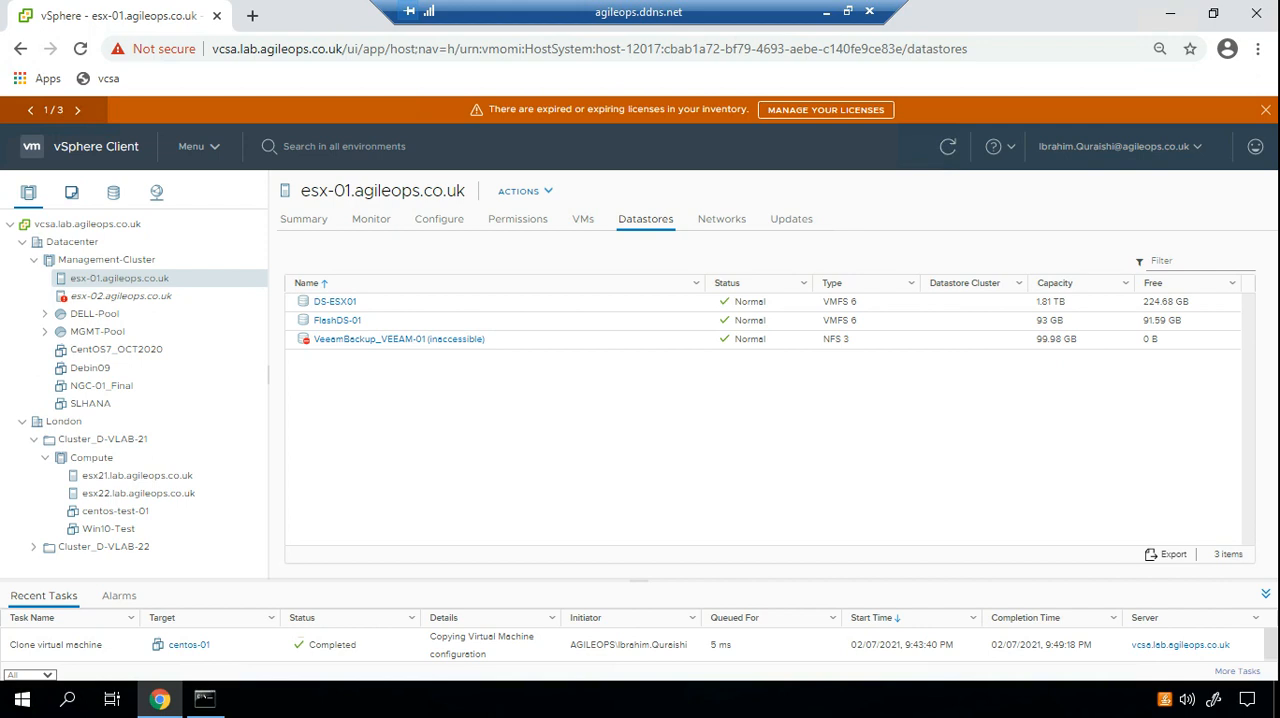
# Open the settings of centos-test-01, expand the Hard disk 1 details, and set the memory to 1 GB.
pyautogui.click(22, 242)
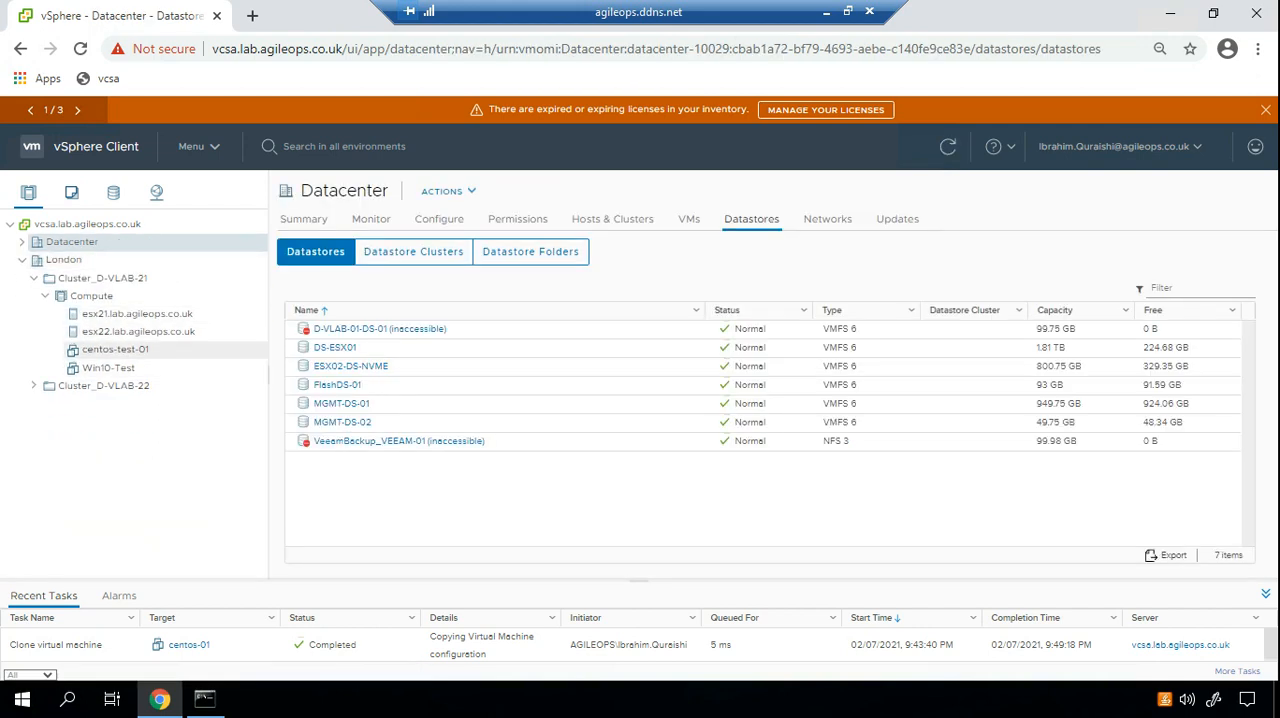
pyautogui.click(115, 350)
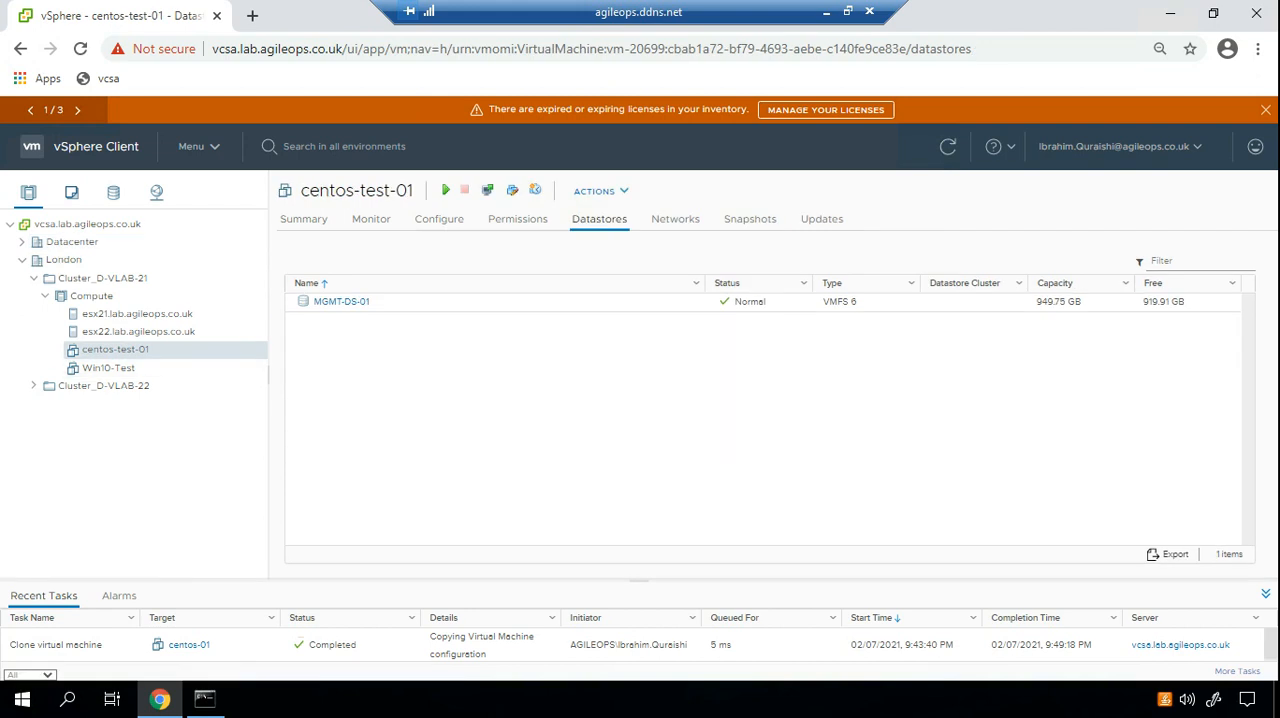
pyautogui.rightClick(137, 349)
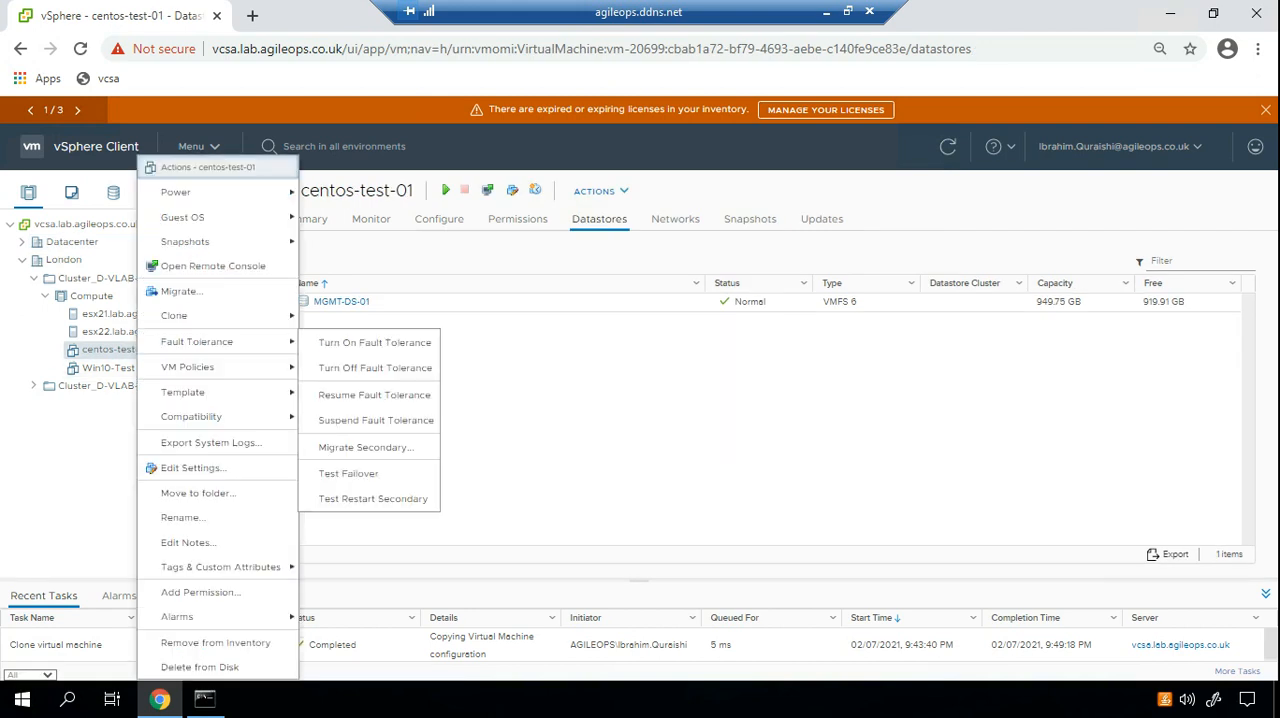
pyautogui.click(193, 467)
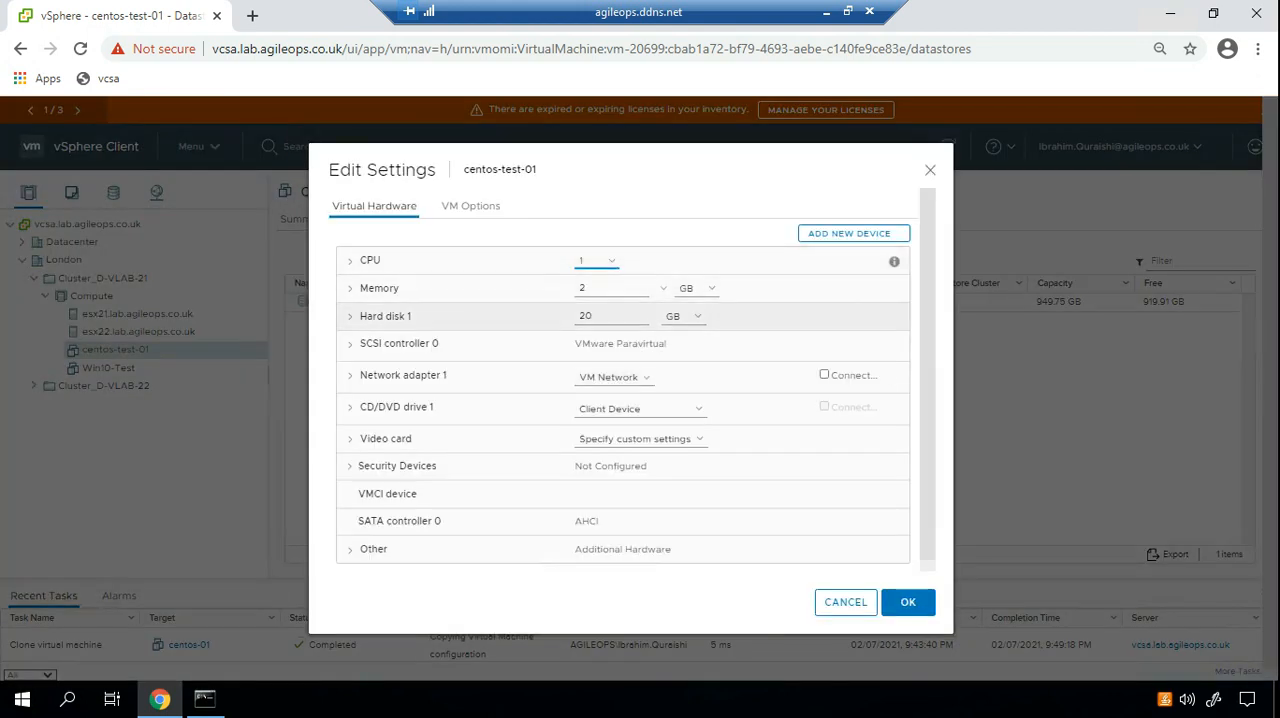
pyautogui.click(385, 316)
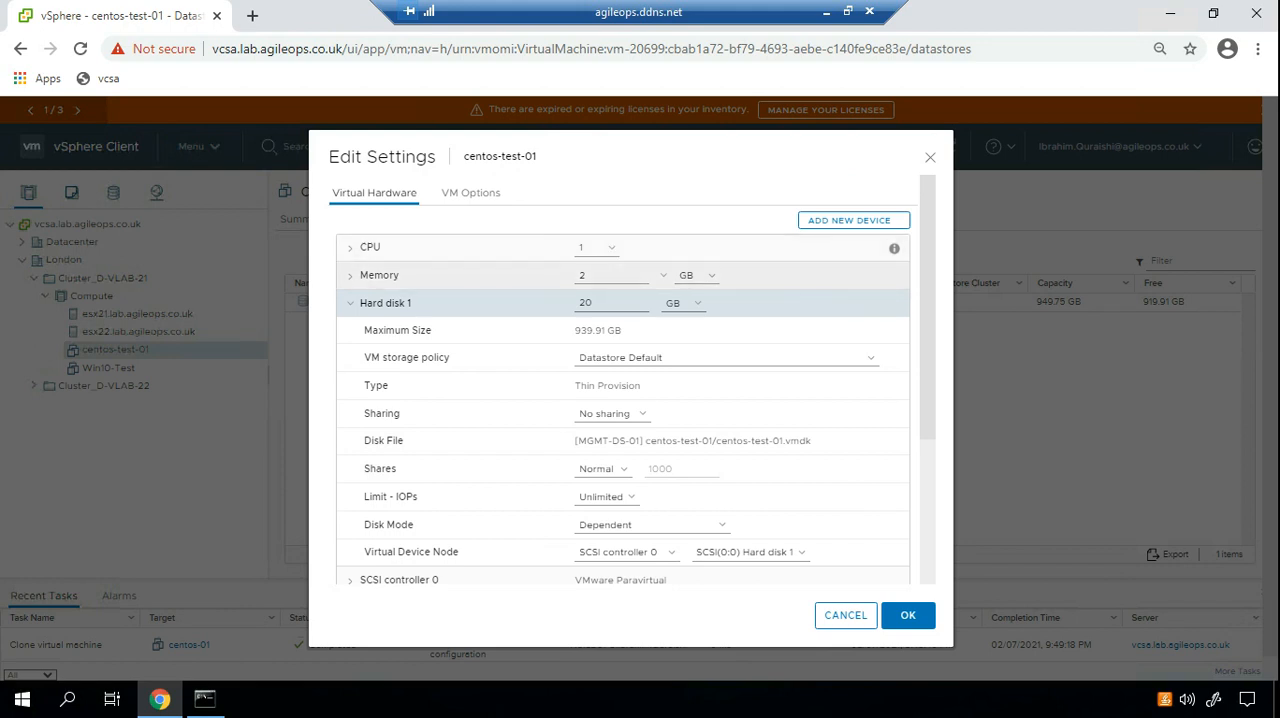
pyautogui.doubleClick(583, 275)
pyautogui.write('1')
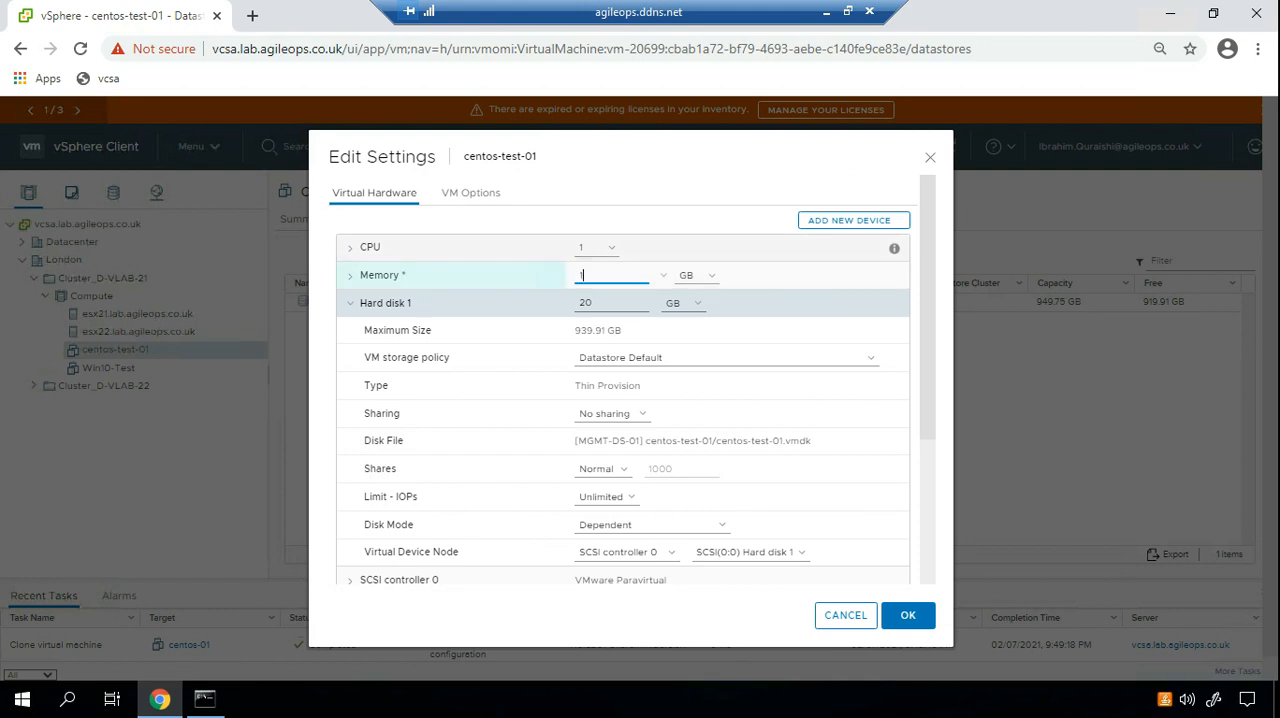
# Enable CPU Hot Add and Memory Hot Plug for centos-test-01 and save the hardware settings.
pyautogui.click(351, 248)
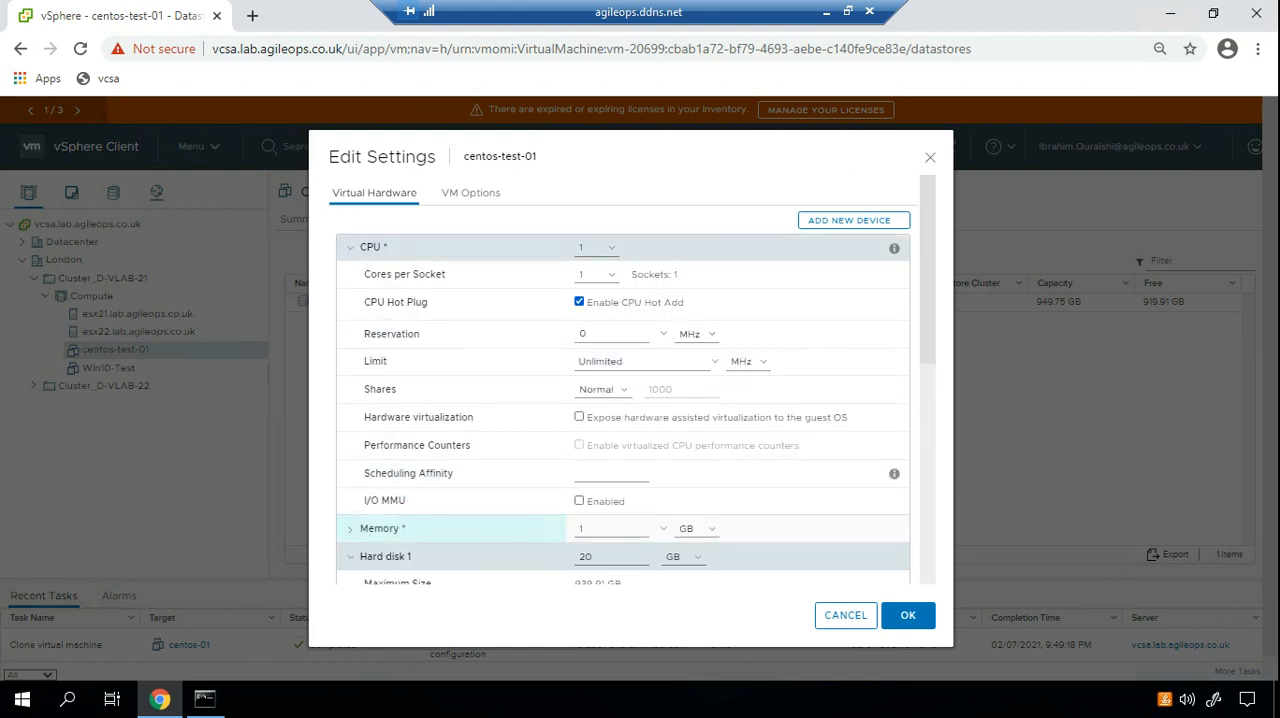
pyautogui.click(579, 301)
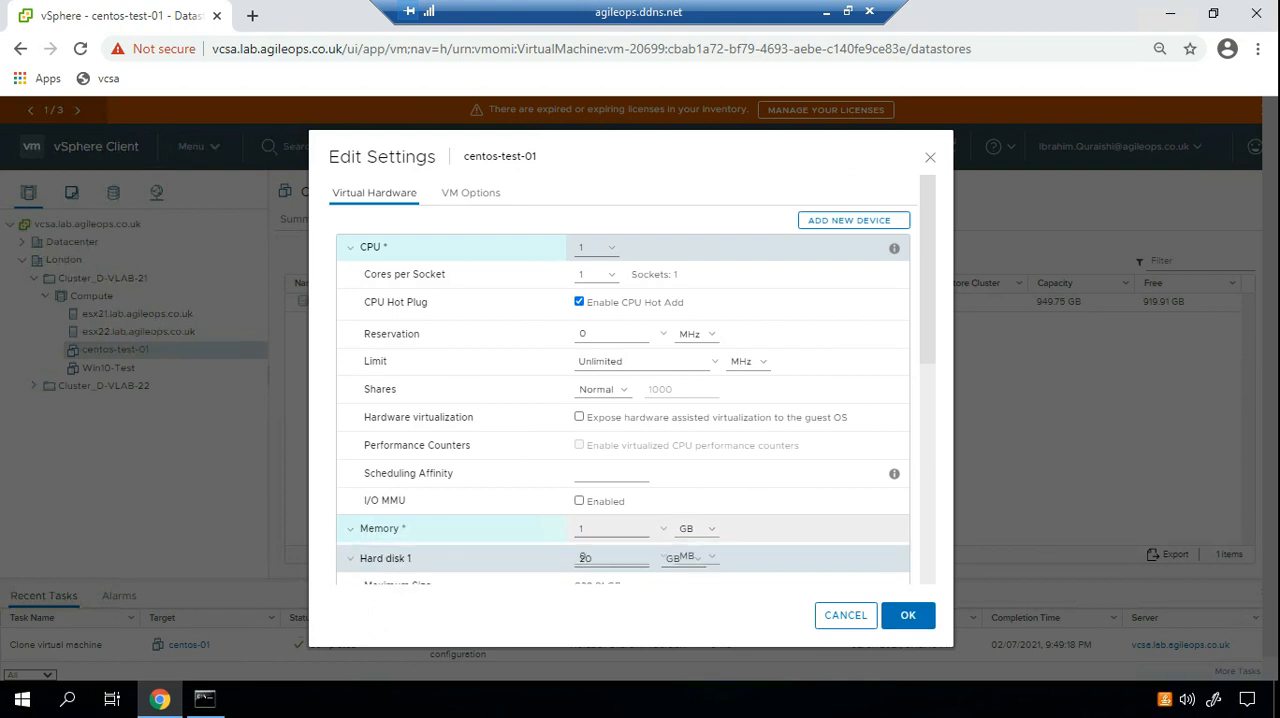
pyautogui.click(350, 529)
pyautogui.scroll(-3, 623, 380)
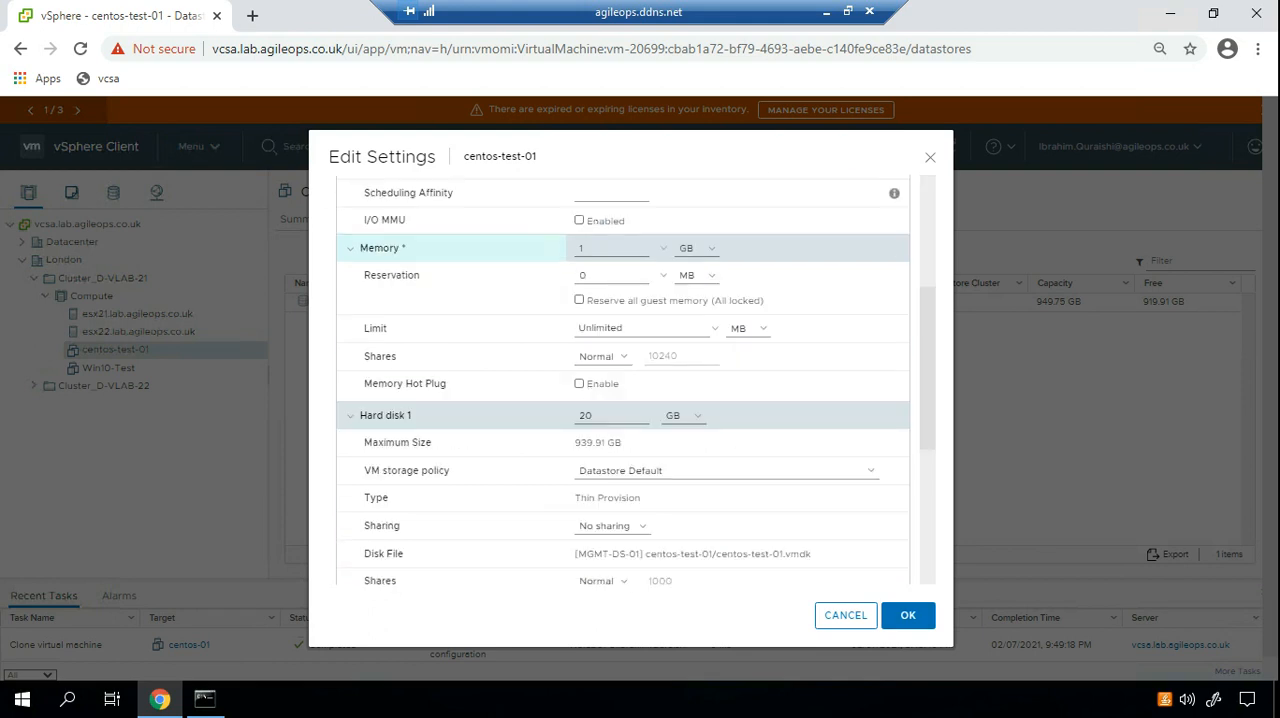
pyautogui.scroll(-3, 623, 380)
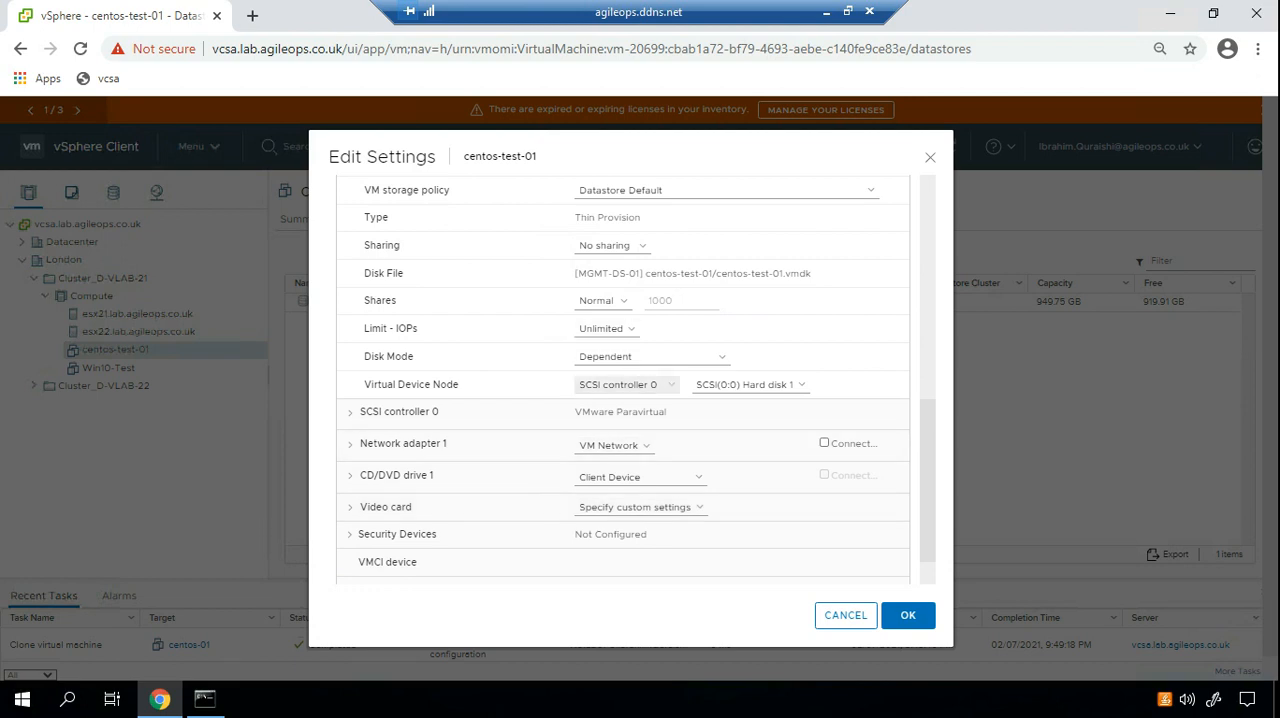
pyautogui.scroll(1, 610, 340)
pyautogui.scroll(1, 623, 380)
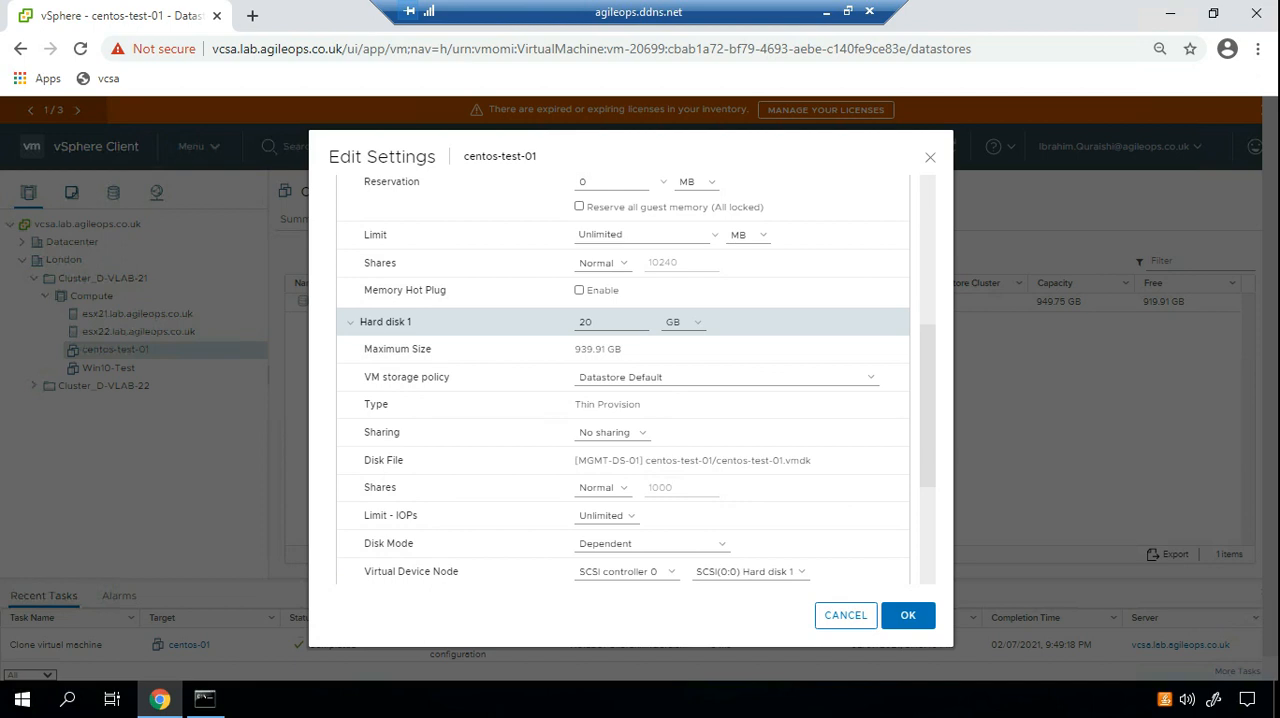
pyautogui.click(579, 290)
pyautogui.click(907, 615)
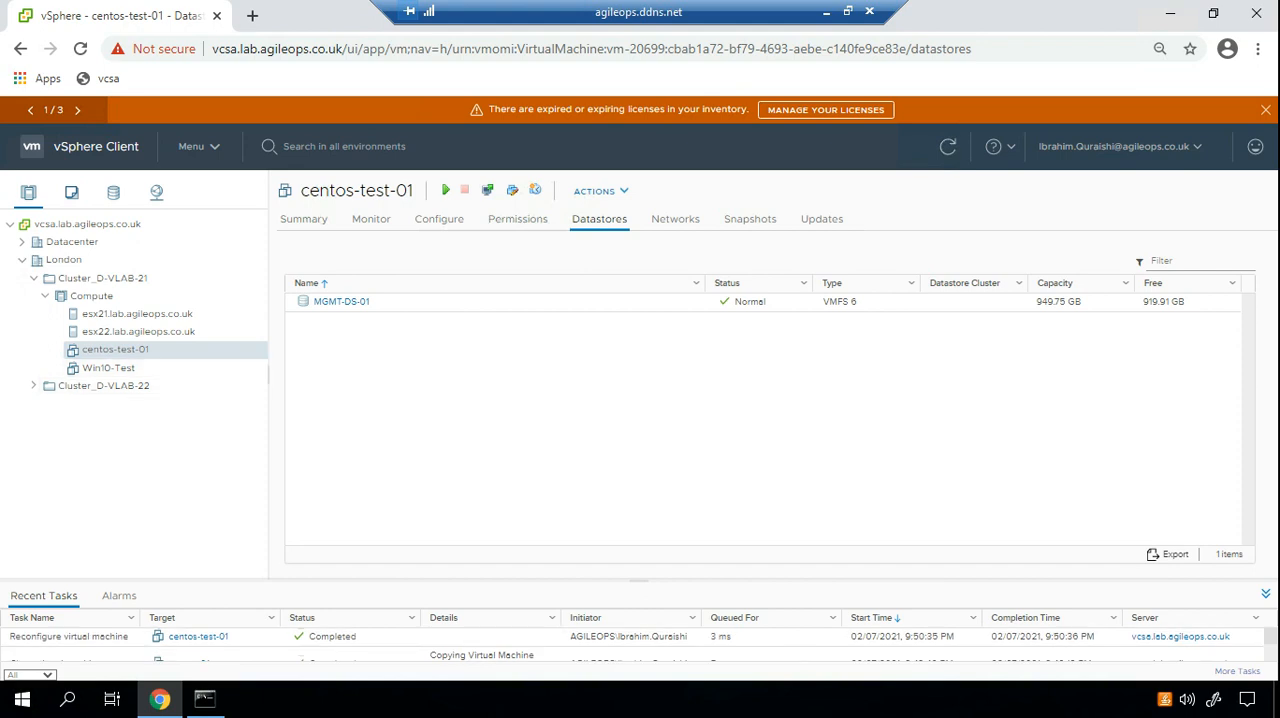
# Open the summary of centos-test-01 and check its VM hardware.
pyautogui.click(303, 219)
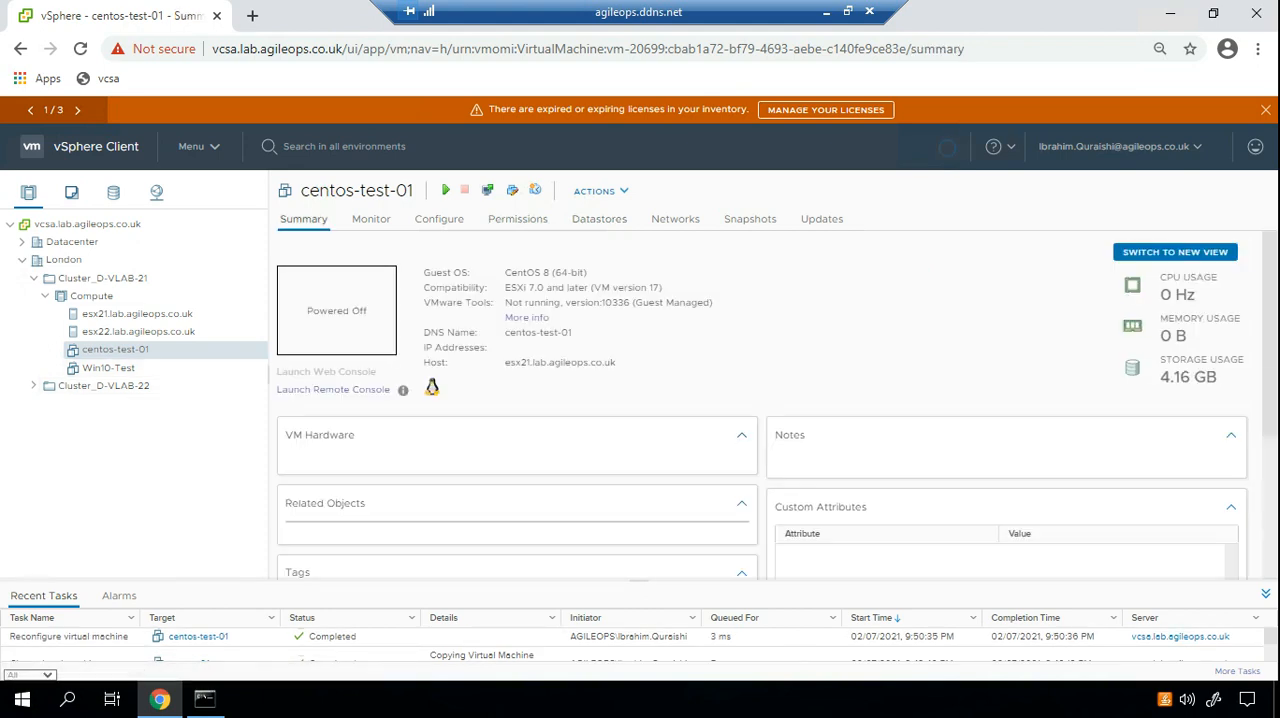
pyautogui.scroll(-1, 515, 420)
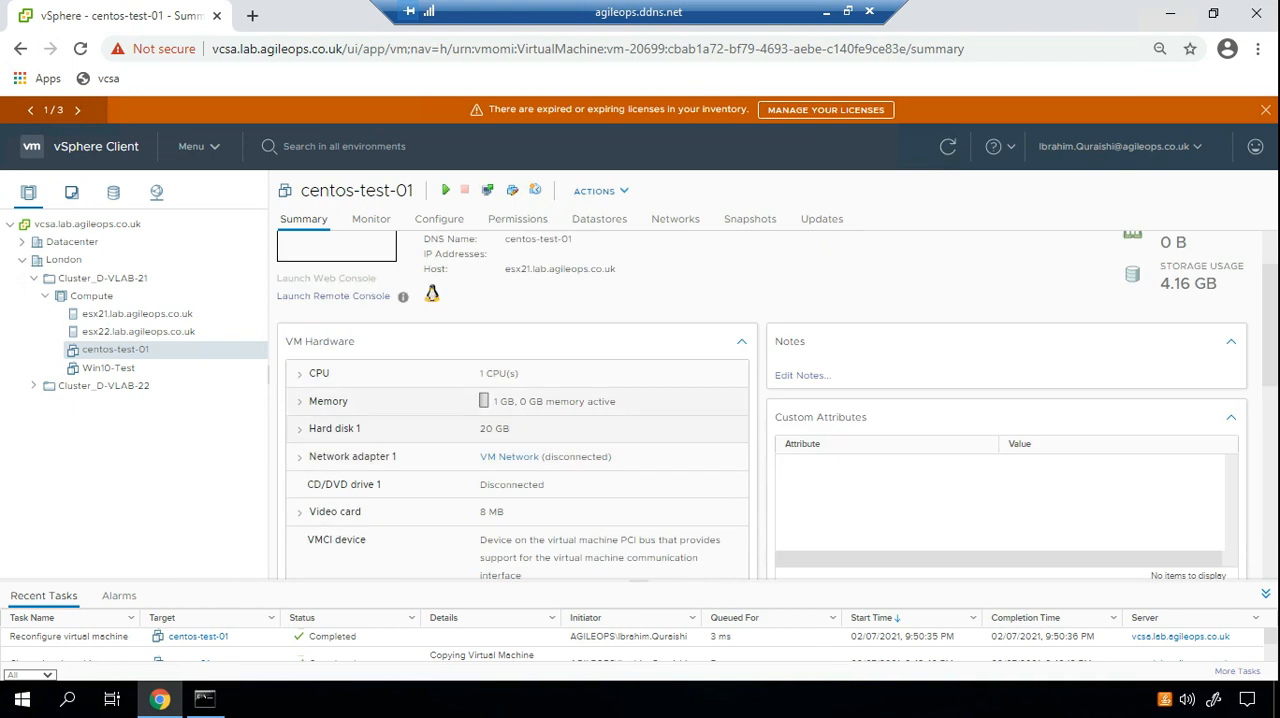
# Power on the centos-test-01 virtual machine.
pyautogui.moveTo(480, 374); pyautogui.dragTo(520, 374)
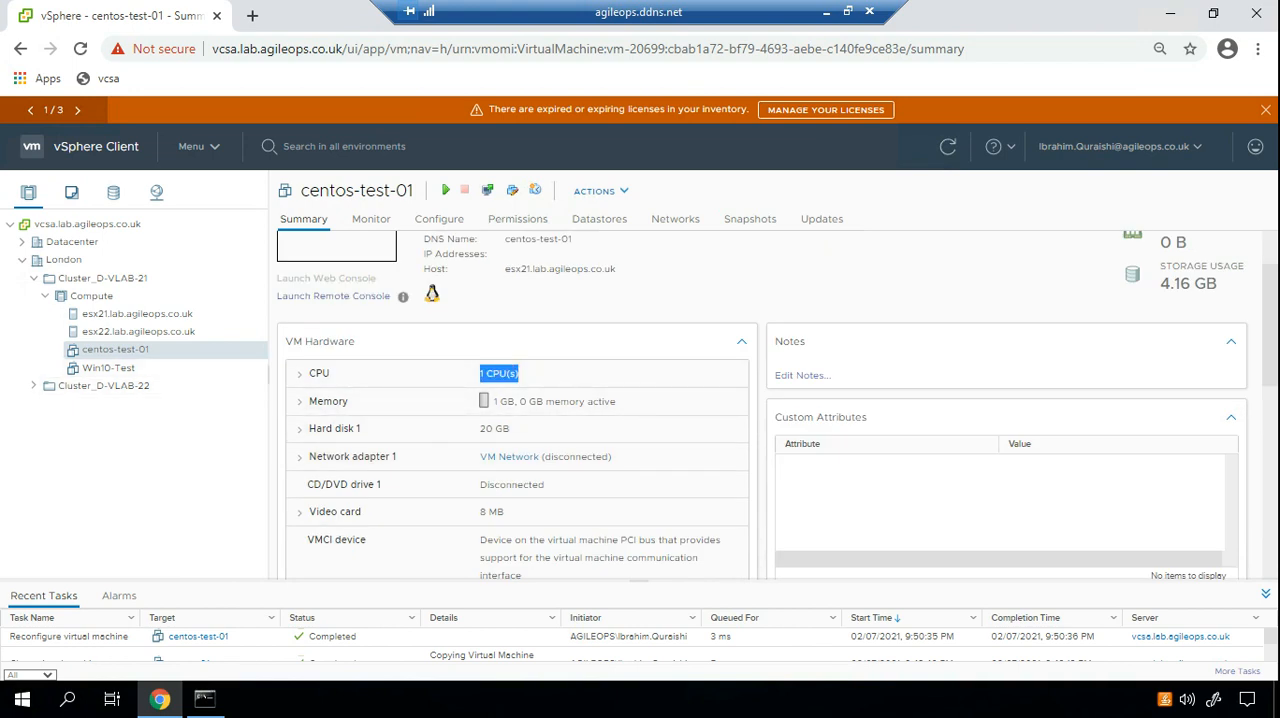
pyautogui.rightClick(137, 349)
pyautogui.moveTo(200, 191)
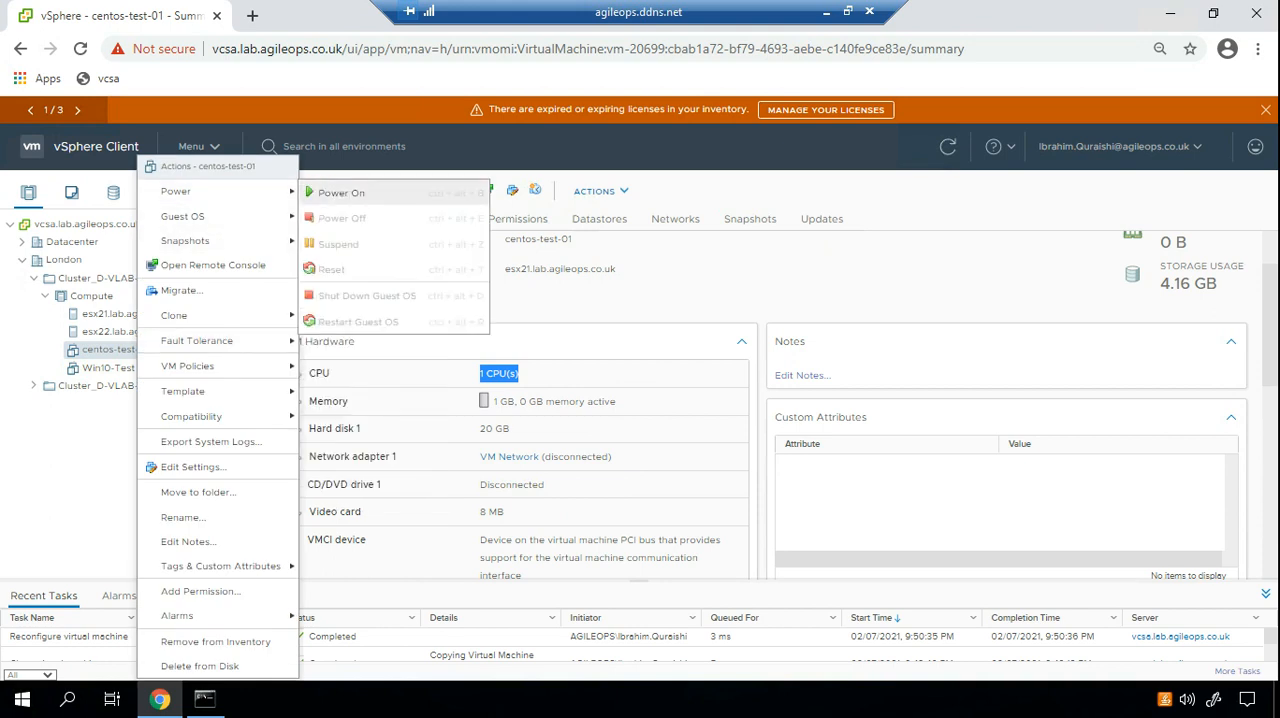
pyautogui.click(340, 193)
# Switch to Command Prompt, stop the running ping, and clear the screen with cls.
pyautogui.click(205, 699)
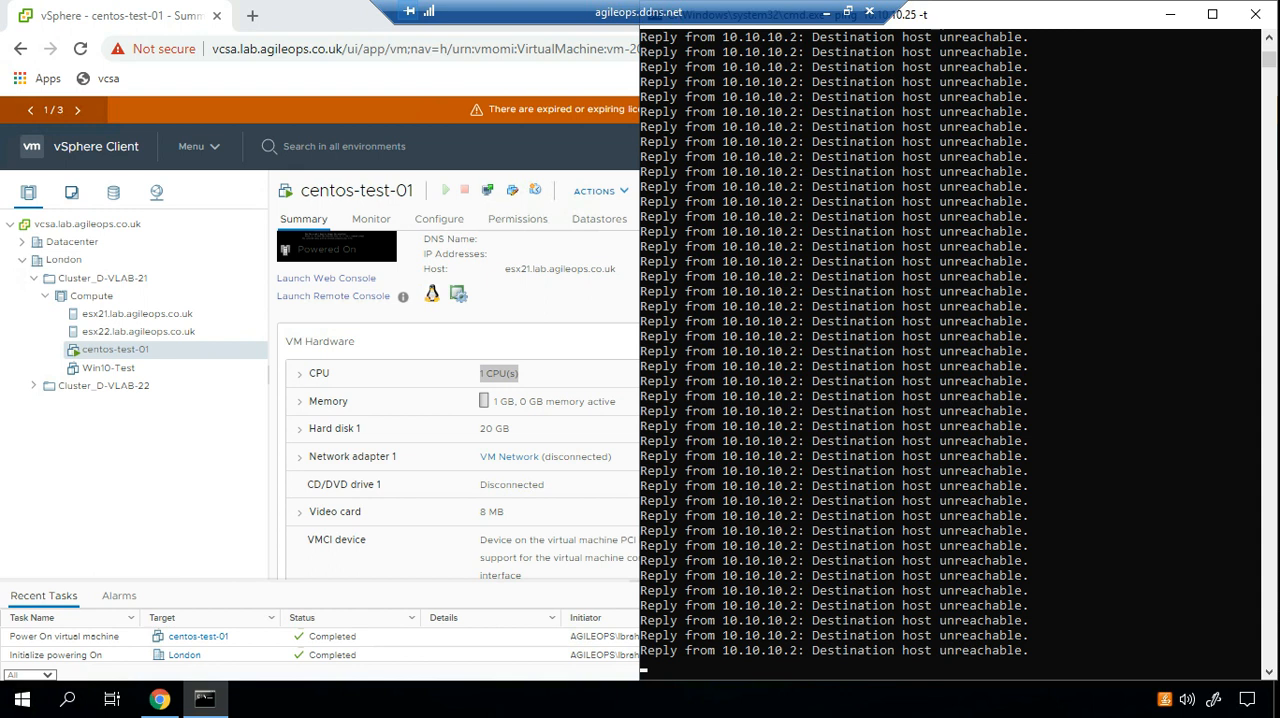
pyautogui.hotkey('ctrl', 'c')
pyautogui.write('clear')
pyautogui.press('Return')
pyautogui.write('cls')
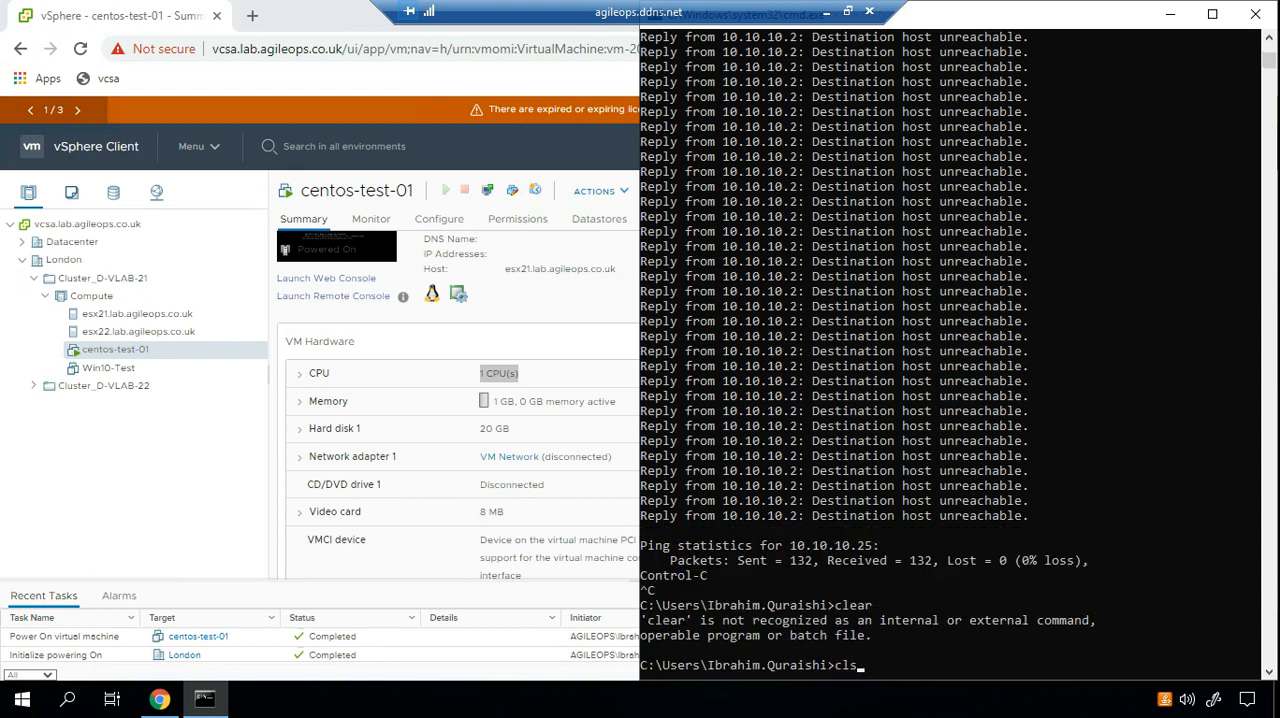
pyautogui.press('Return')
# Start a continuous ping to the virtual machine with ping 10.10.10.25 -t.
pyautogui.write('clear')
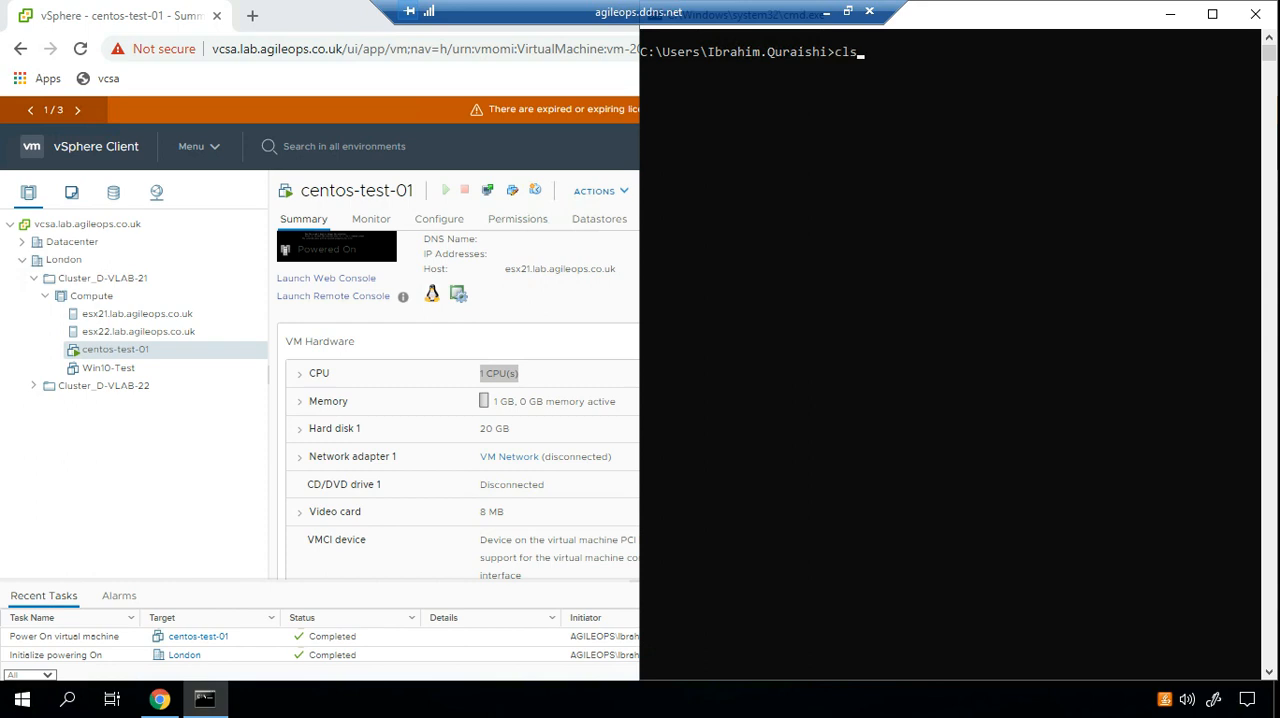
pyautogui.press('Up')
pyautogui.press('Up')
pyautogui.press('Up')
pyautogui.press('Return')
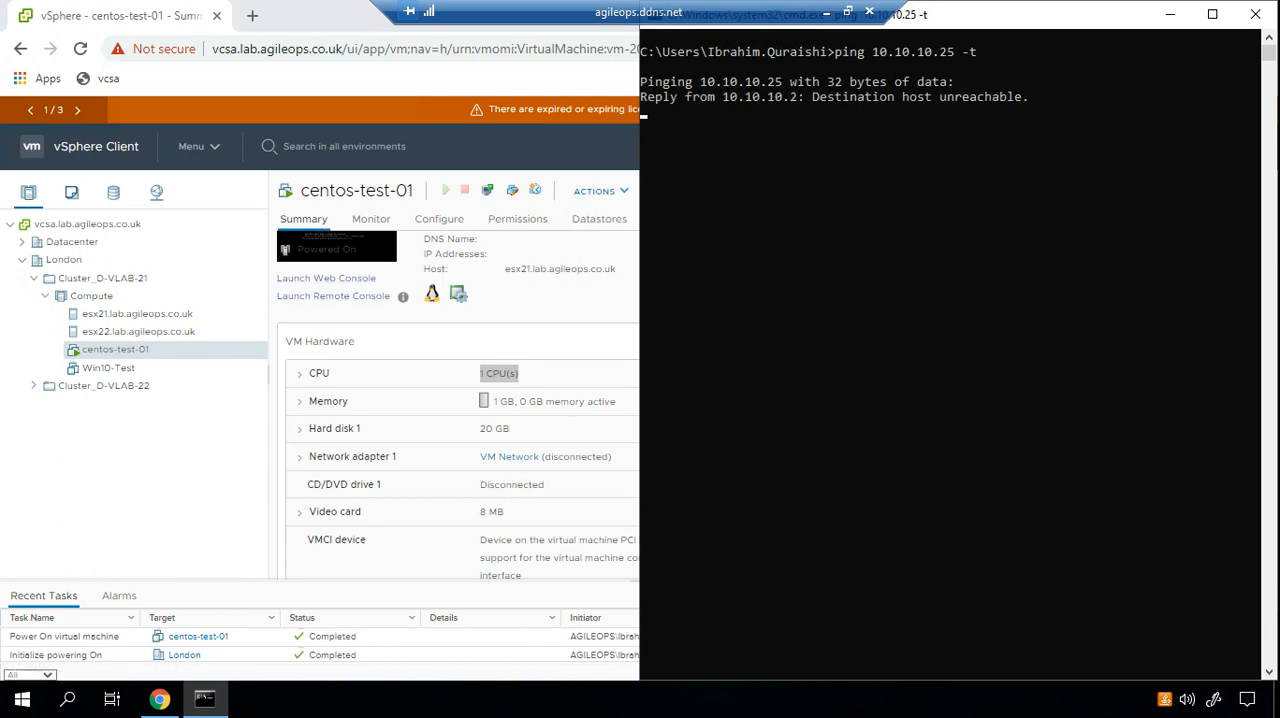
# Return to the vSphere browser window and launch the Web Console of centos-test-01.
pyautogui.hotkey('alt', 'Tab')
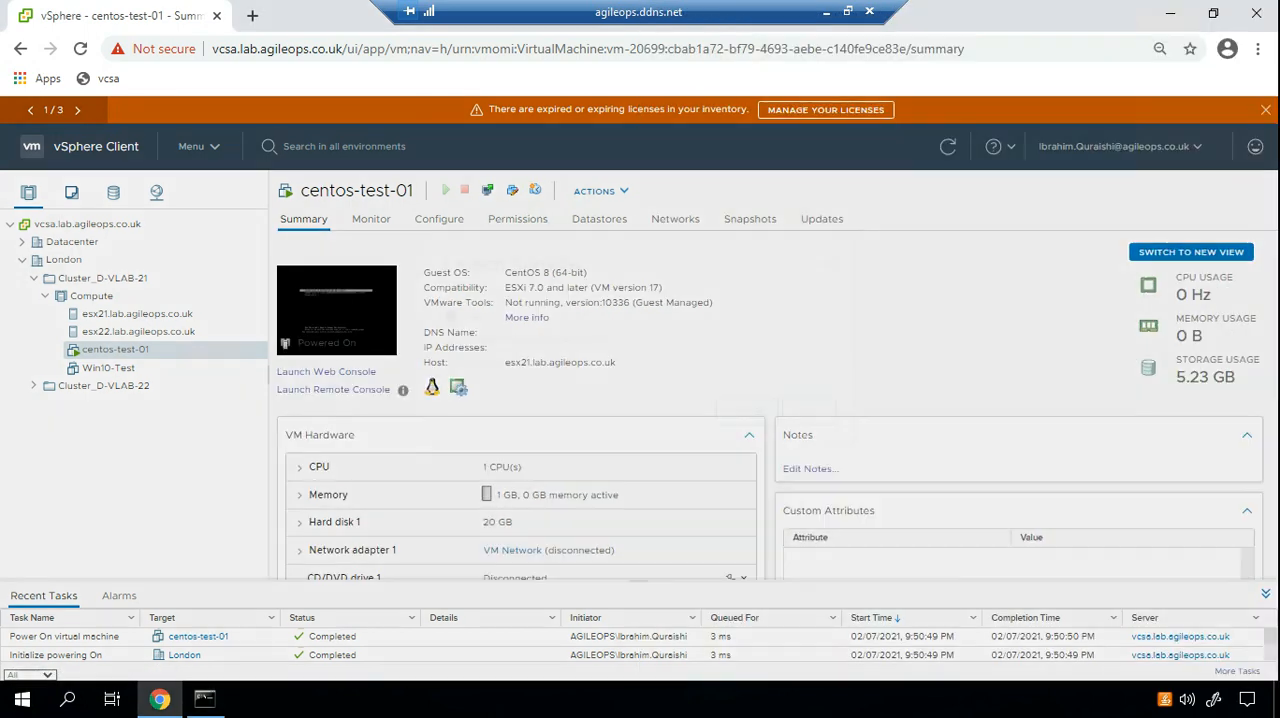
pyautogui.click(336, 311)
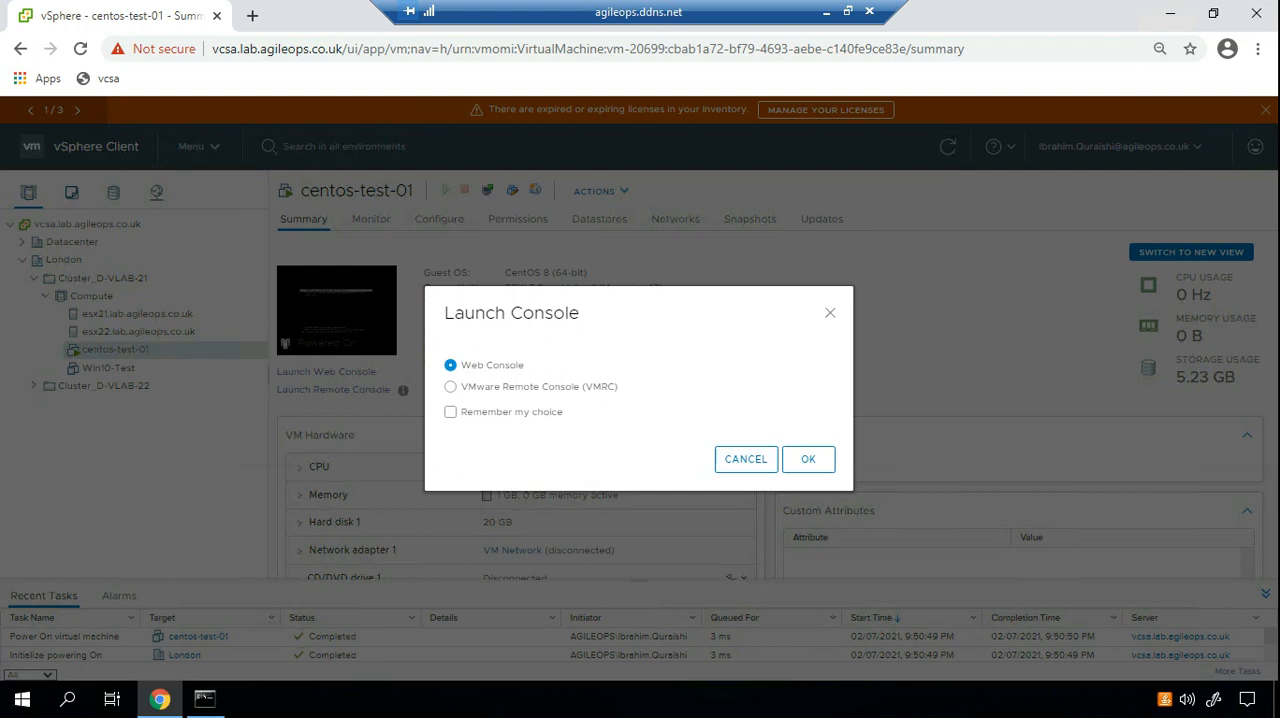
pyautogui.click(808, 459)
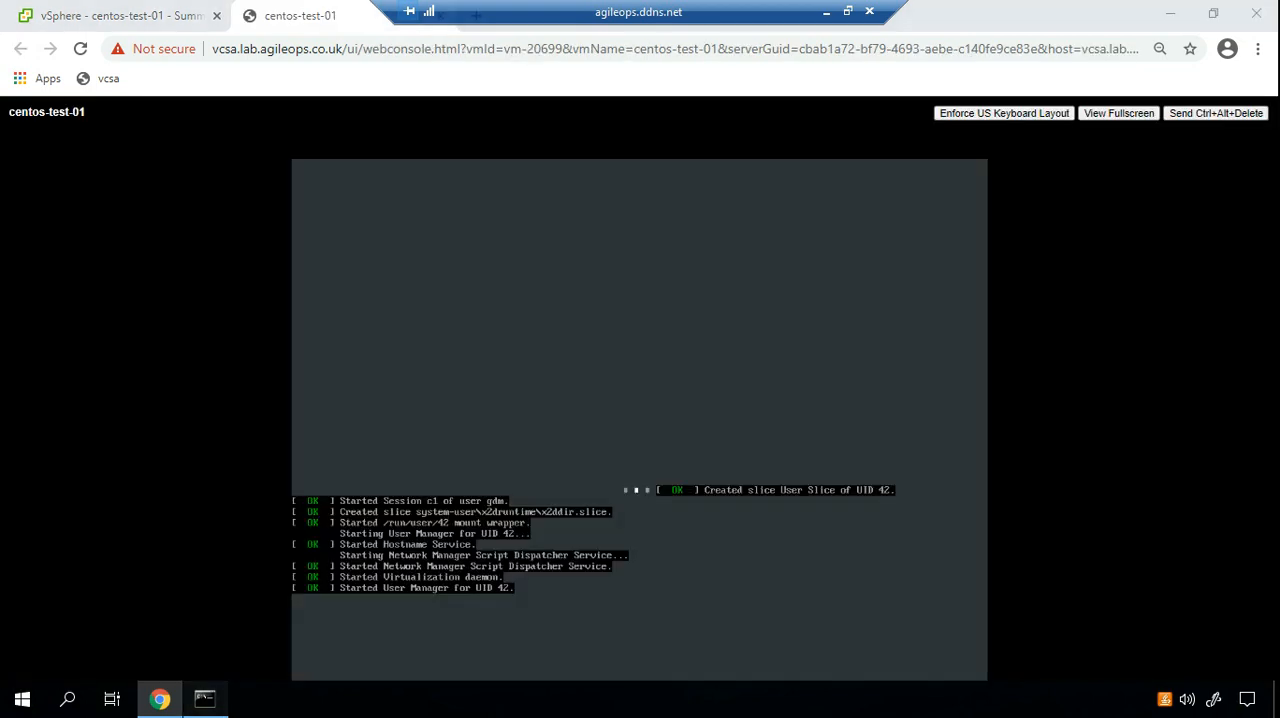
# Bring Command Prompt to the front and reposition its window over the web console so boot and ping can be watched together.
pyautogui.hotkey('alt', 'Tab')
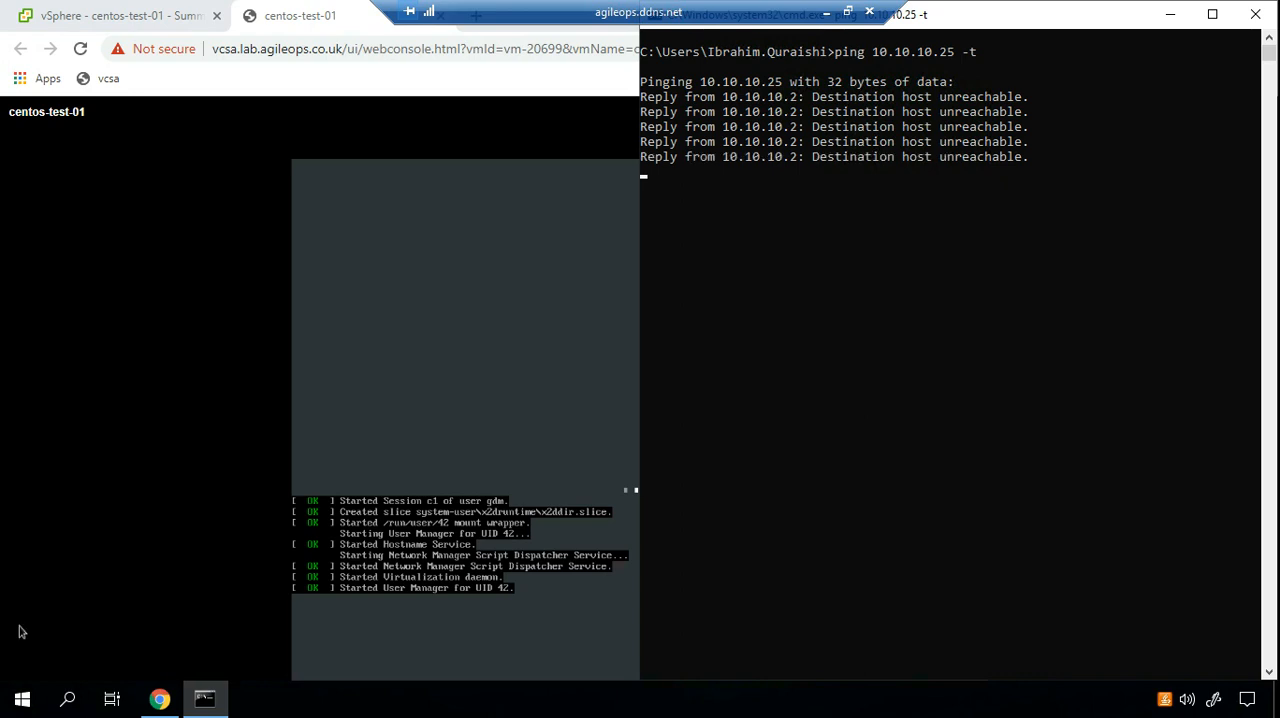
pyautogui.moveTo(1090, 14); pyautogui.dragTo(934, 501)
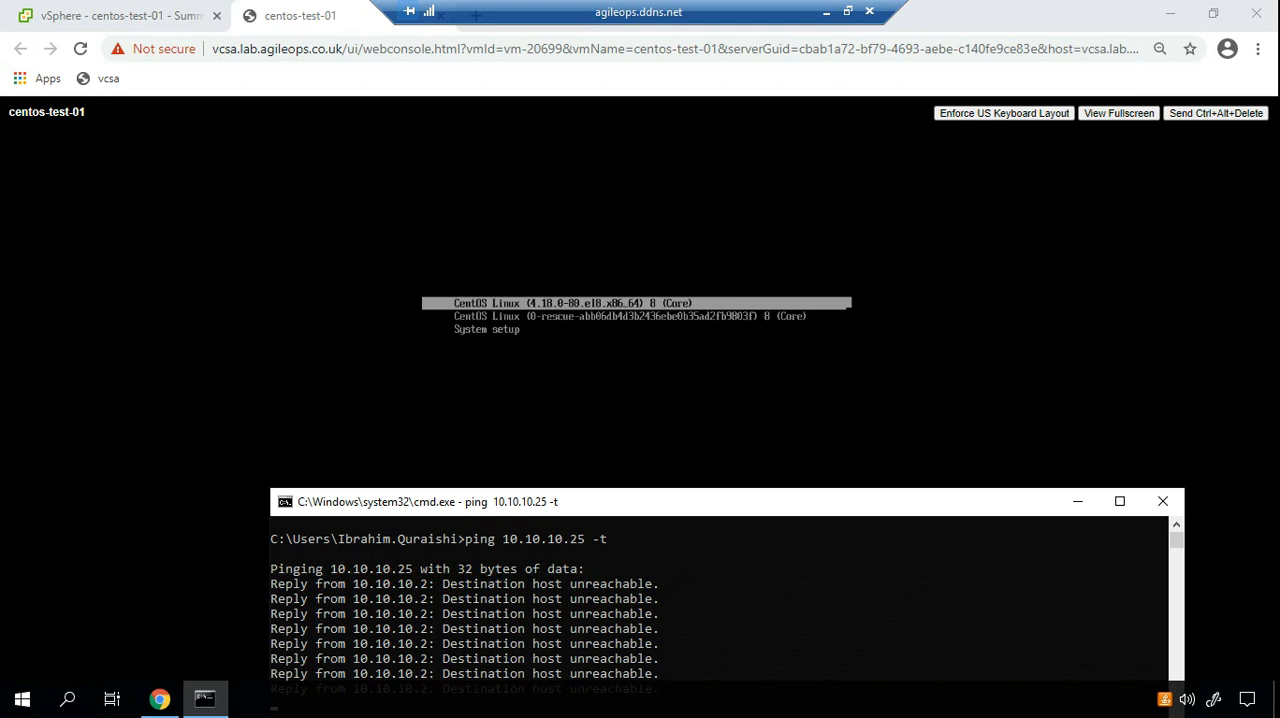
pyautogui.moveTo(934, 501); pyautogui.dragTo(923, 344)
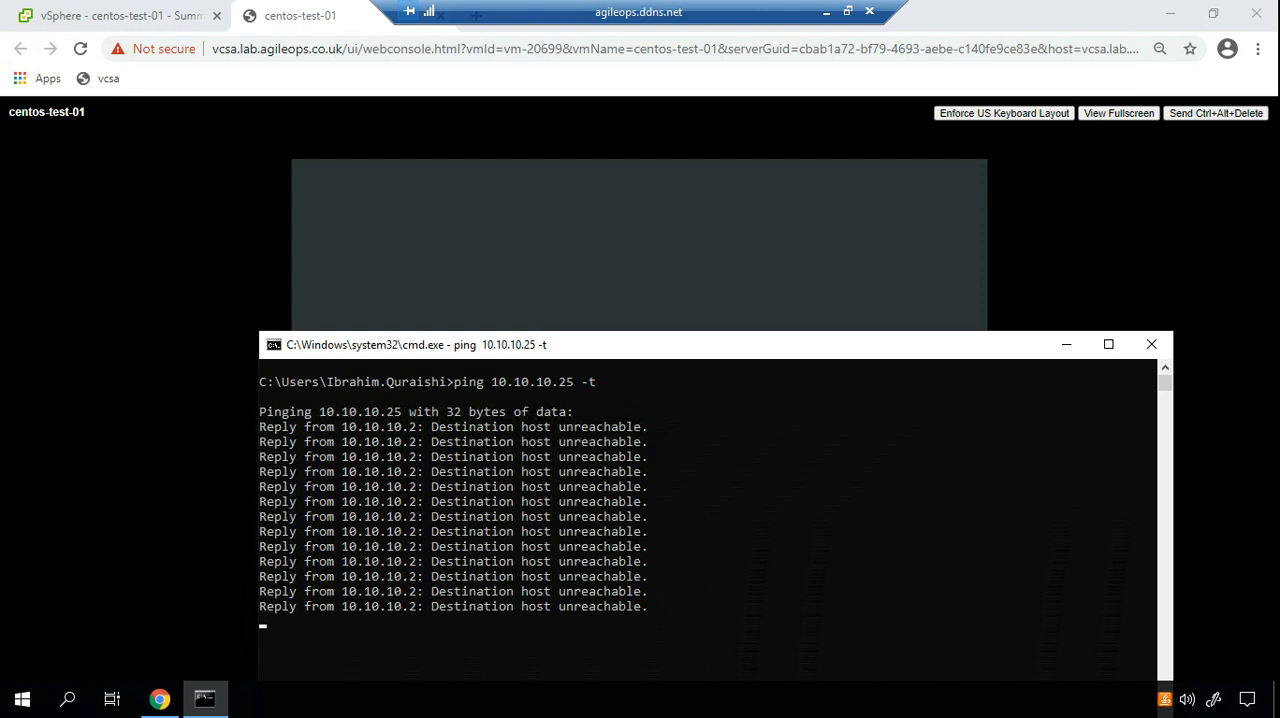
pyautogui.moveTo(700, 345); pyautogui.dragTo(1193, 253)
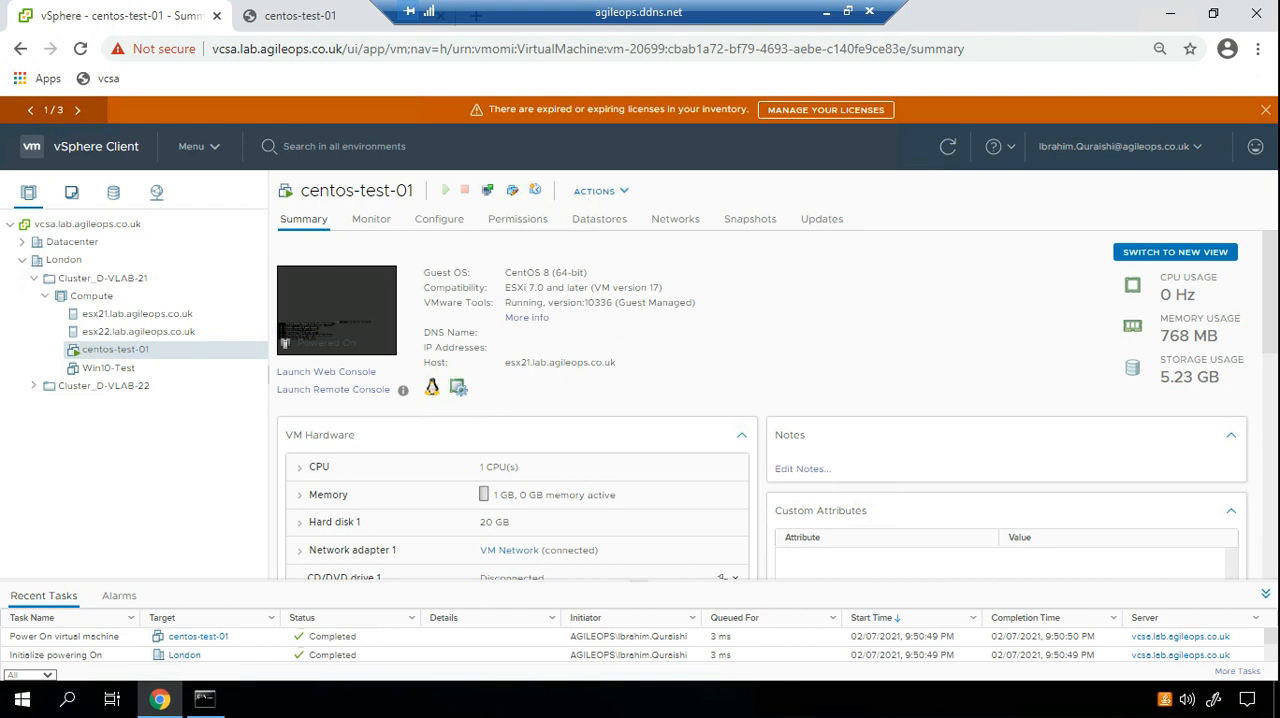
# Look through the VM hardware, related objects and tags in the summary of centos-test-01.
pyautogui.scroll(-1, 520, 515)
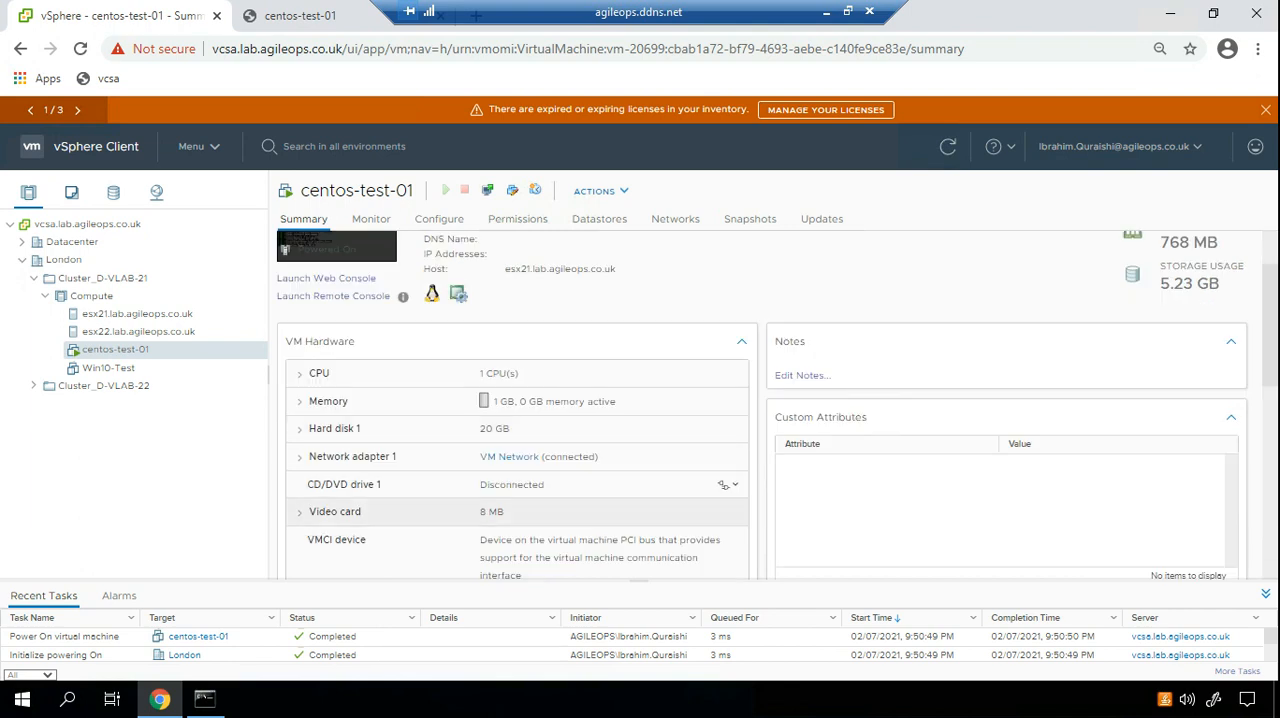
pyautogui.scroll(-2, 520, 405)
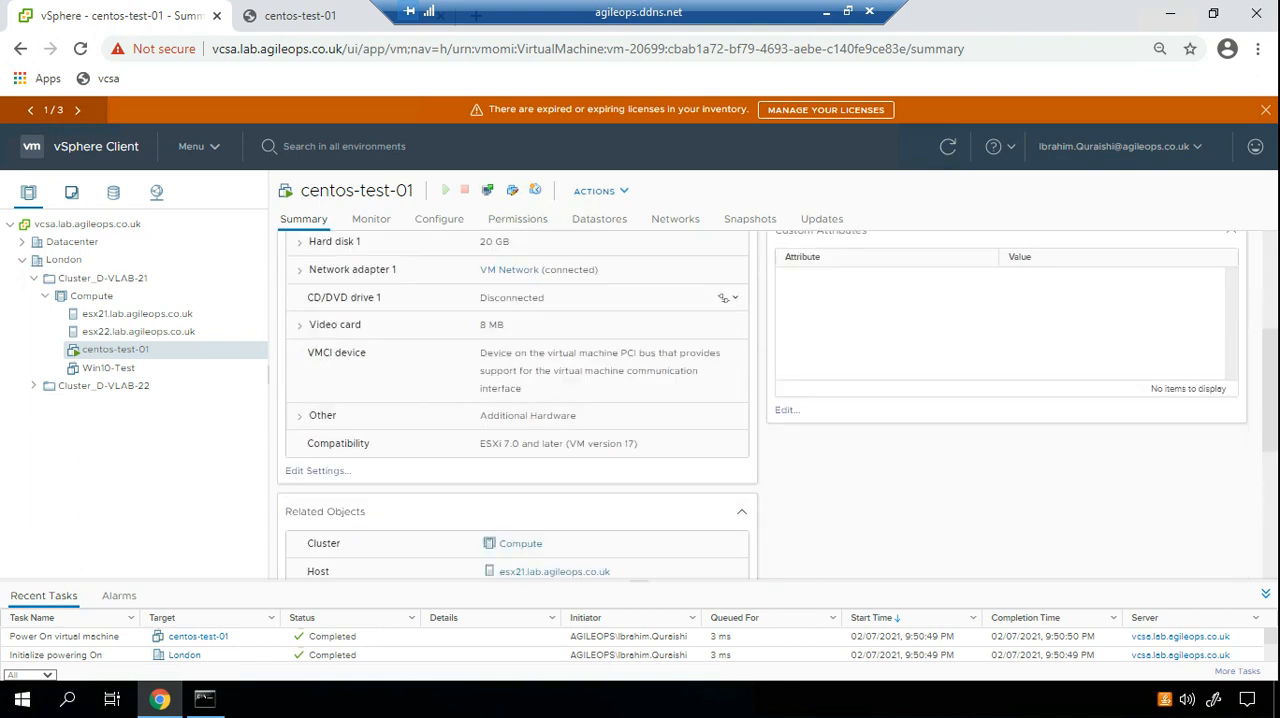
pyautogui.scroll(-4, 520, 405)
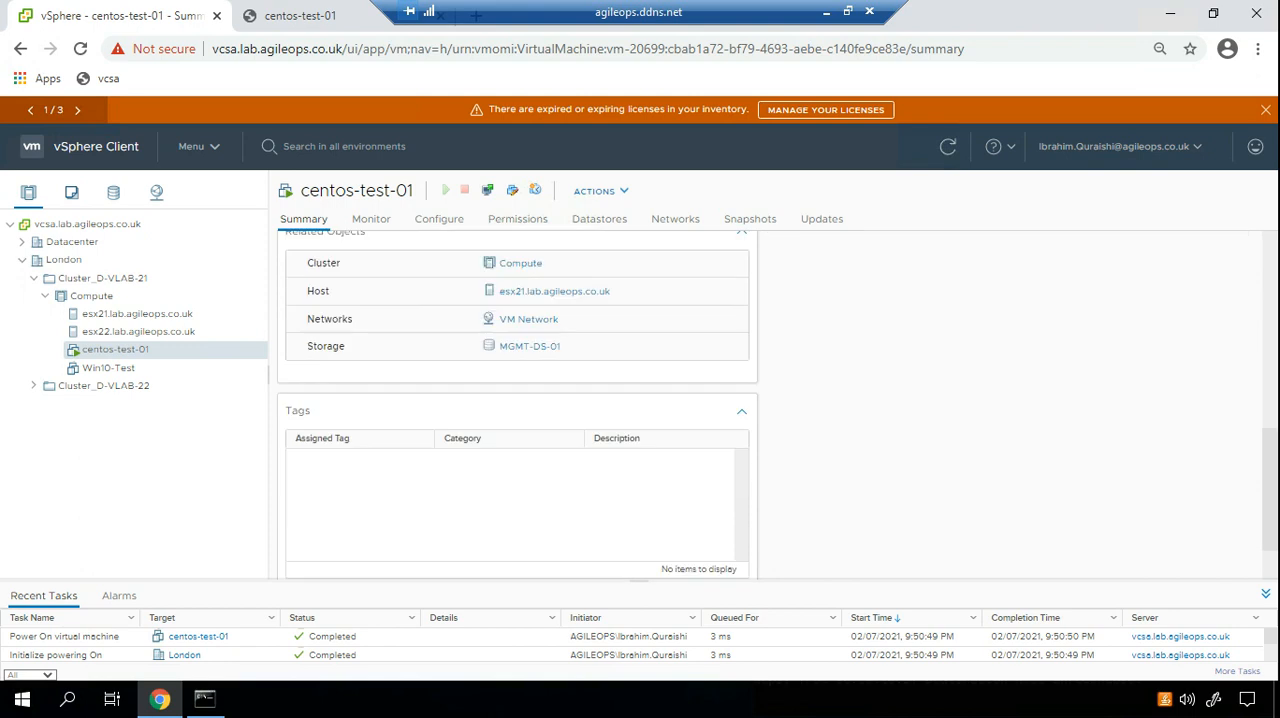
pyautogui.scroll(7, 520, 405)
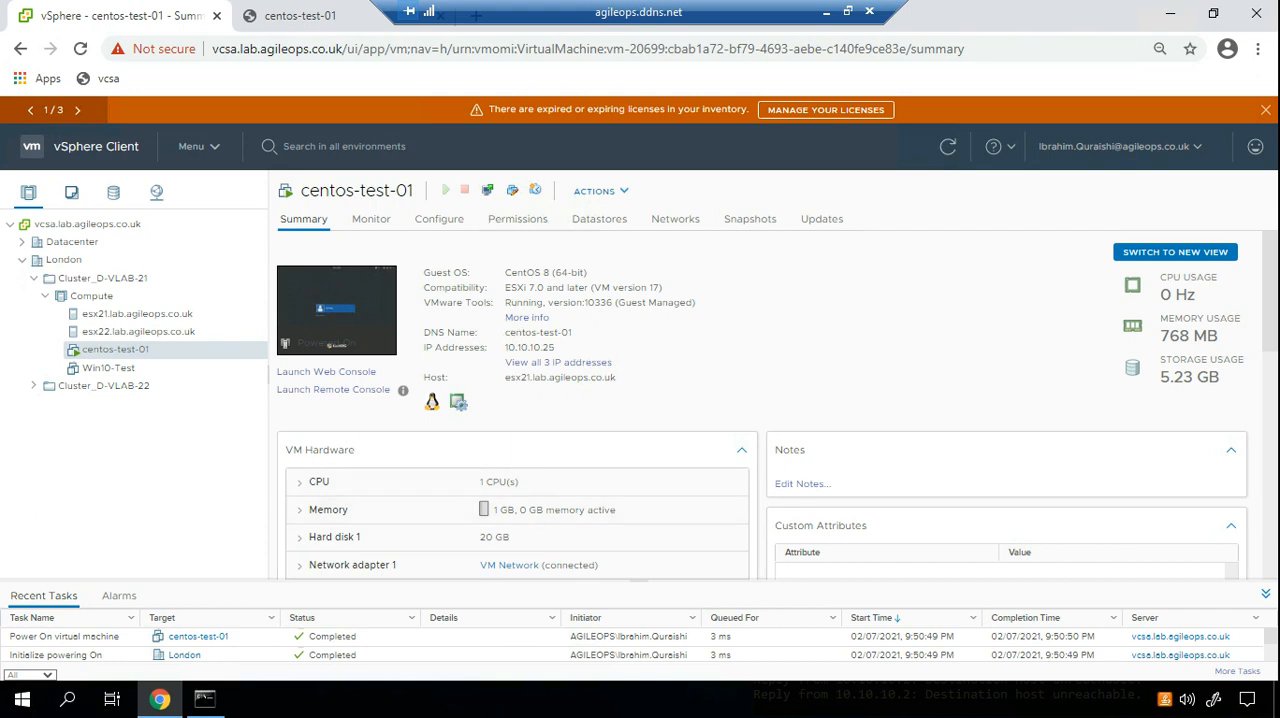
# Examine the full list of IP addresses assigned to centos-test-01, close it, and check the guest OS entry.
pyautogui.moveTo(554, 347); pyautogui.dragTo(504, 347)
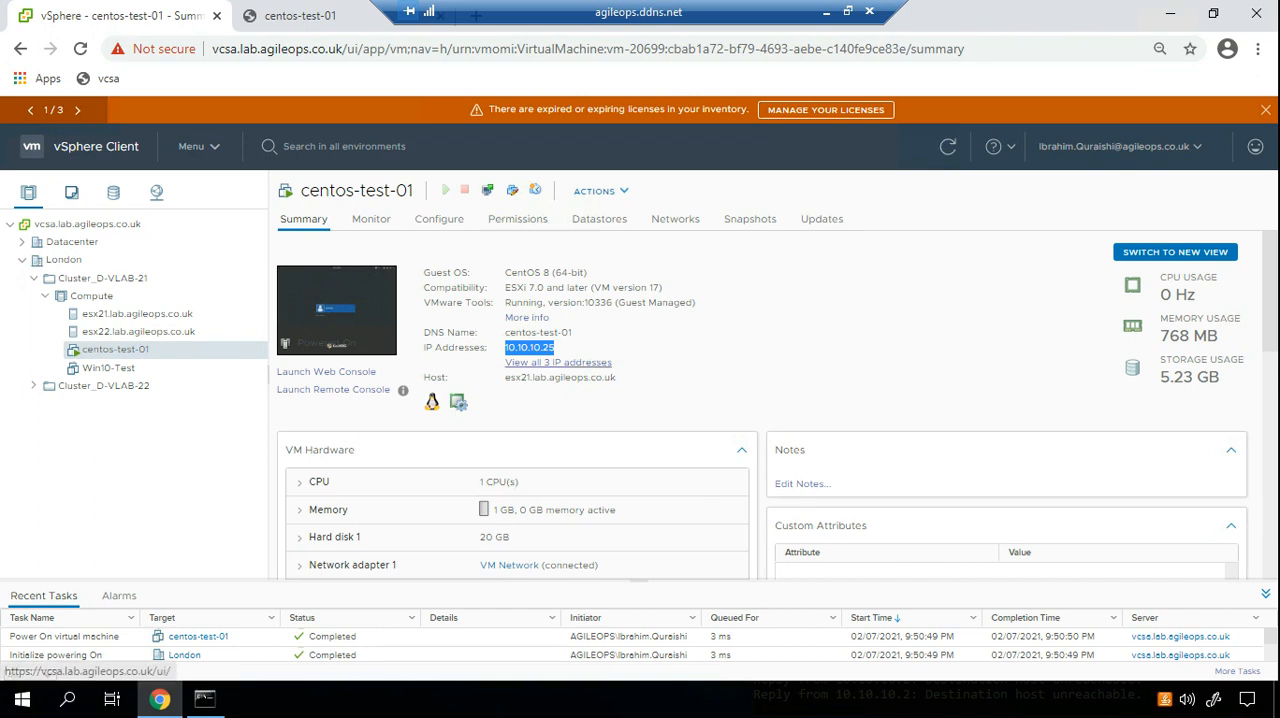
pyautogui.click(558, 362)
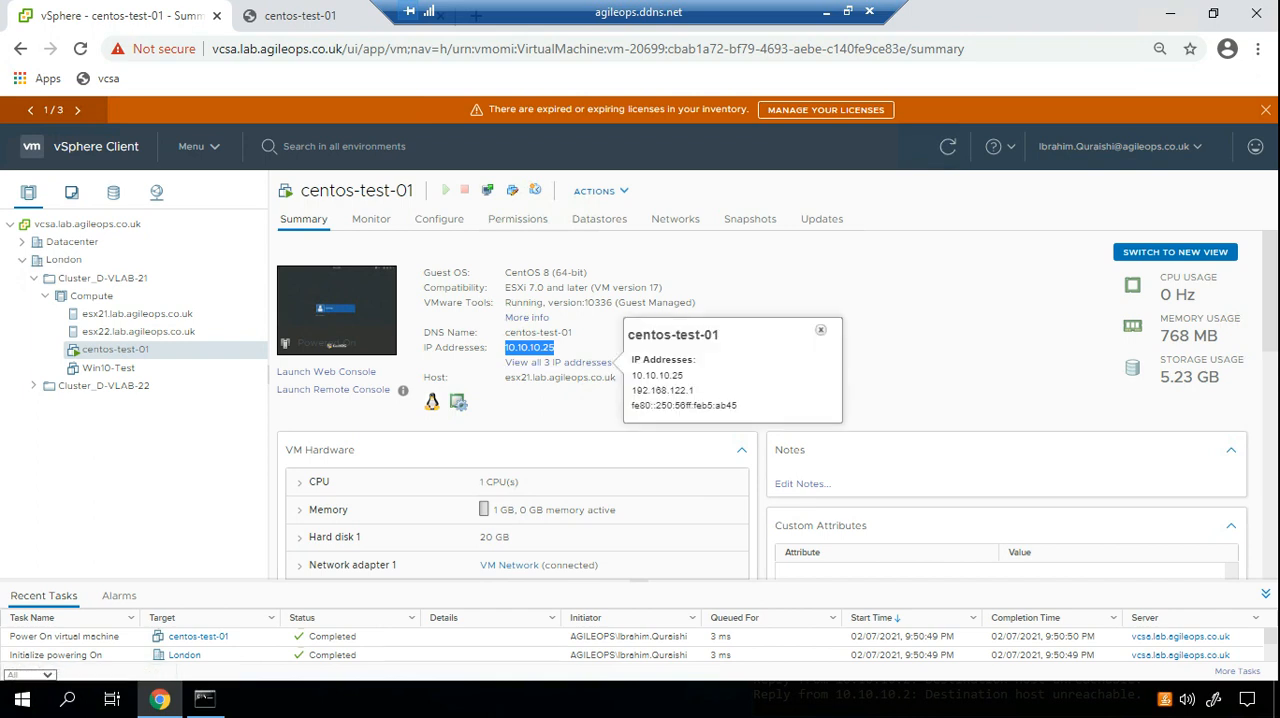
pyautogui.moveTo(696, 390); pyautogui.dragTo(630, 390)
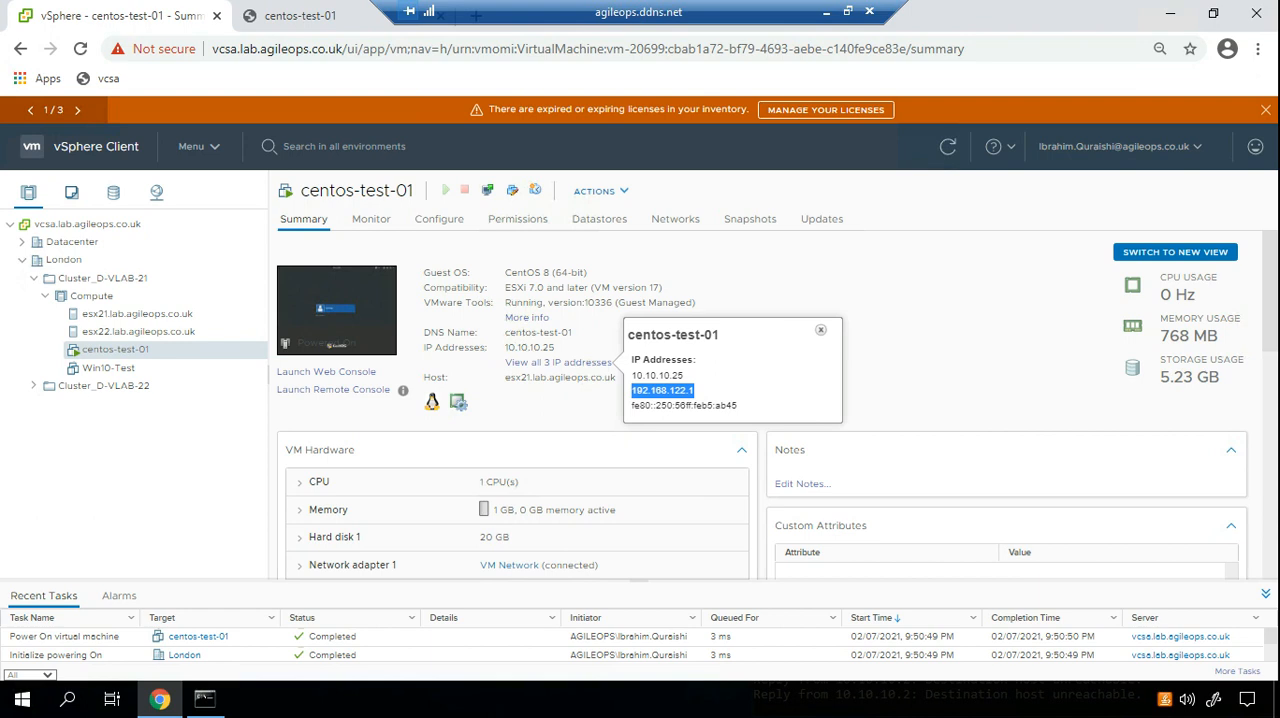
pyautogui.moveTo(738, 405); pyautogui.dragTo(630, 405)
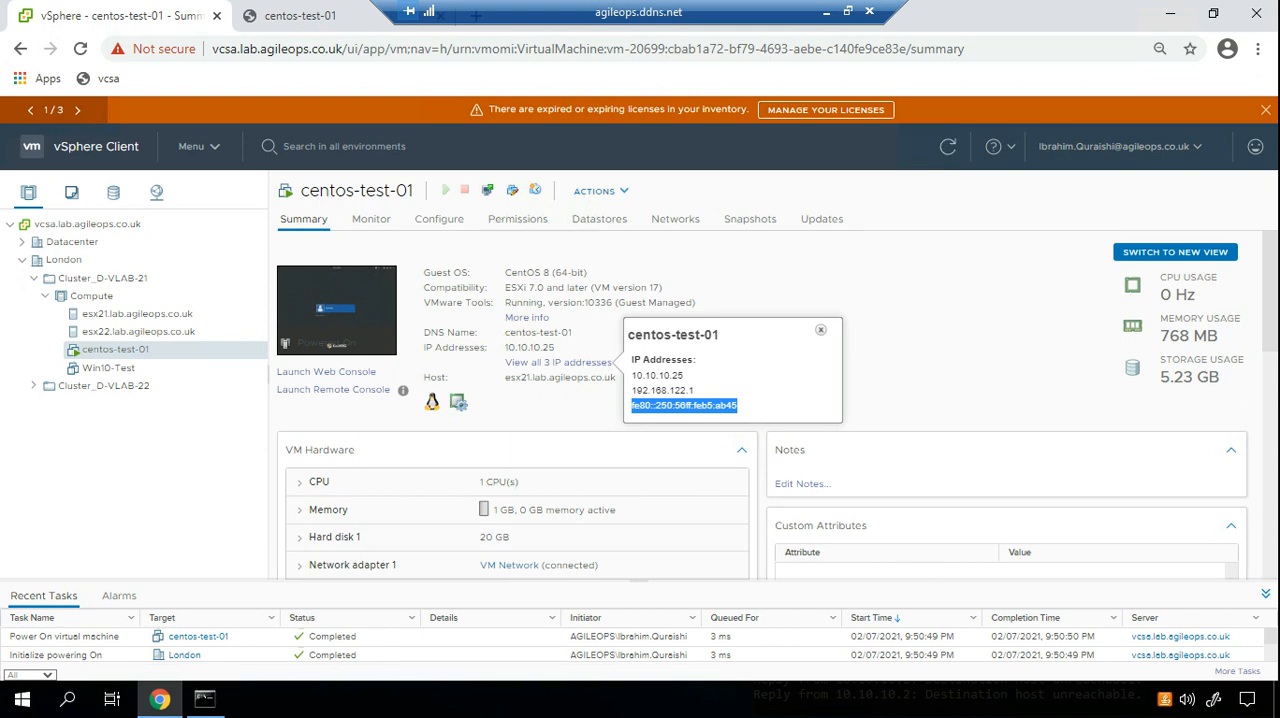
pyautogui.click(757, 397)
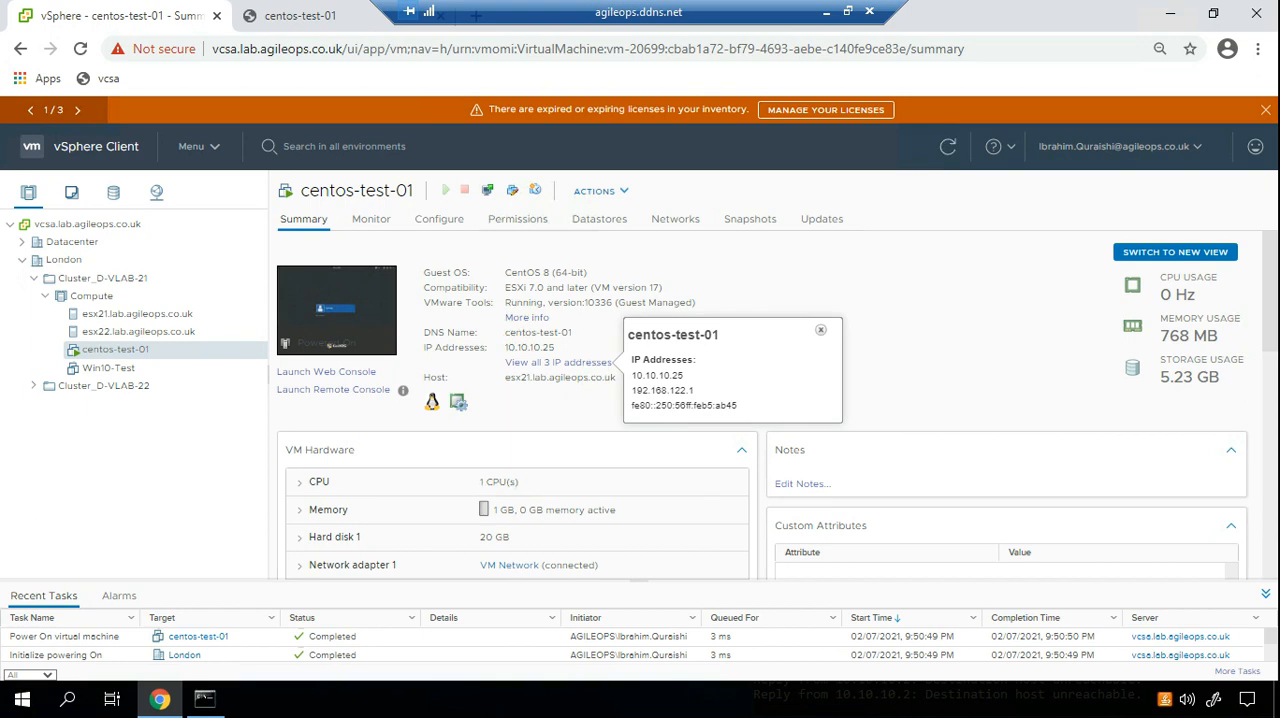
pyautogui.moveTo(631, 391)
pyautogui.mouseDown()
pyautogui.moveTo(684, 376)
pyautogui.moveTo(631, 376)
pyautogui.mouseUp()
pyautogui.click(730, 378)
pyautogui.moveTo(686, 376); pyautogui.dragTo(631, 376)
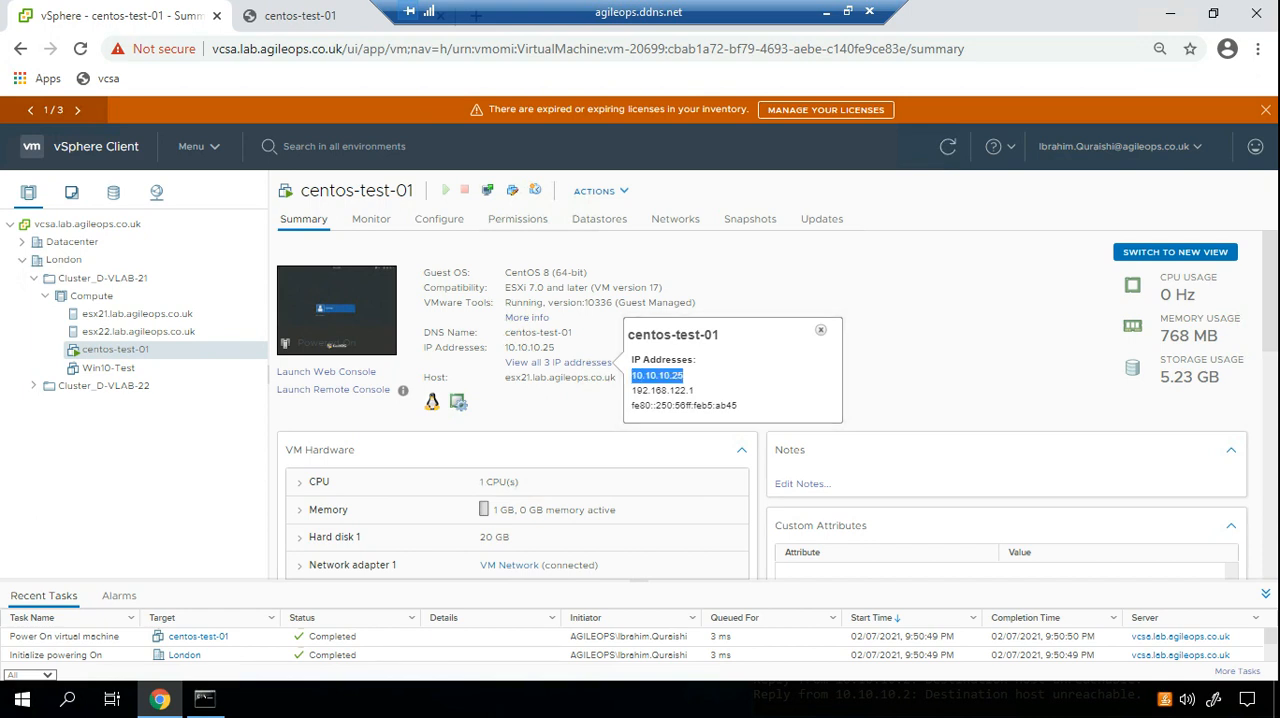
pyautogui.click(821, 330)
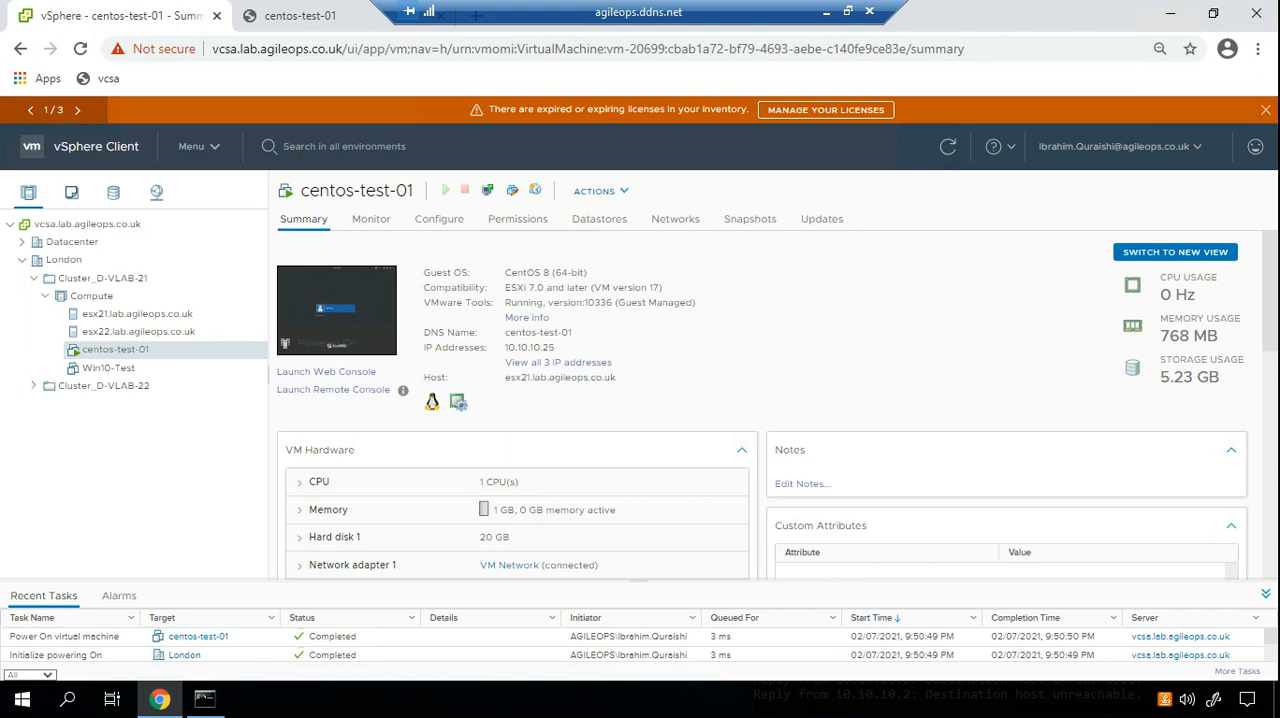
pyautogui.moveTo(522, 272); pyautogui.dragTo(582, 272)
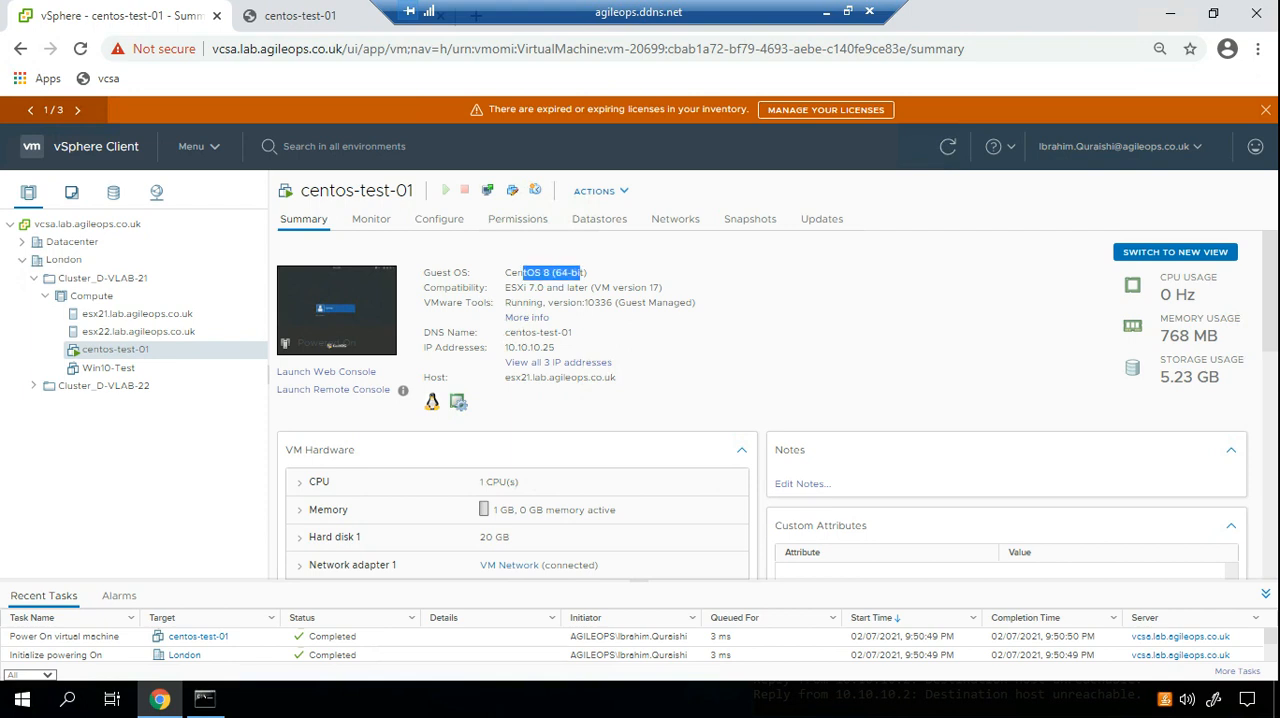